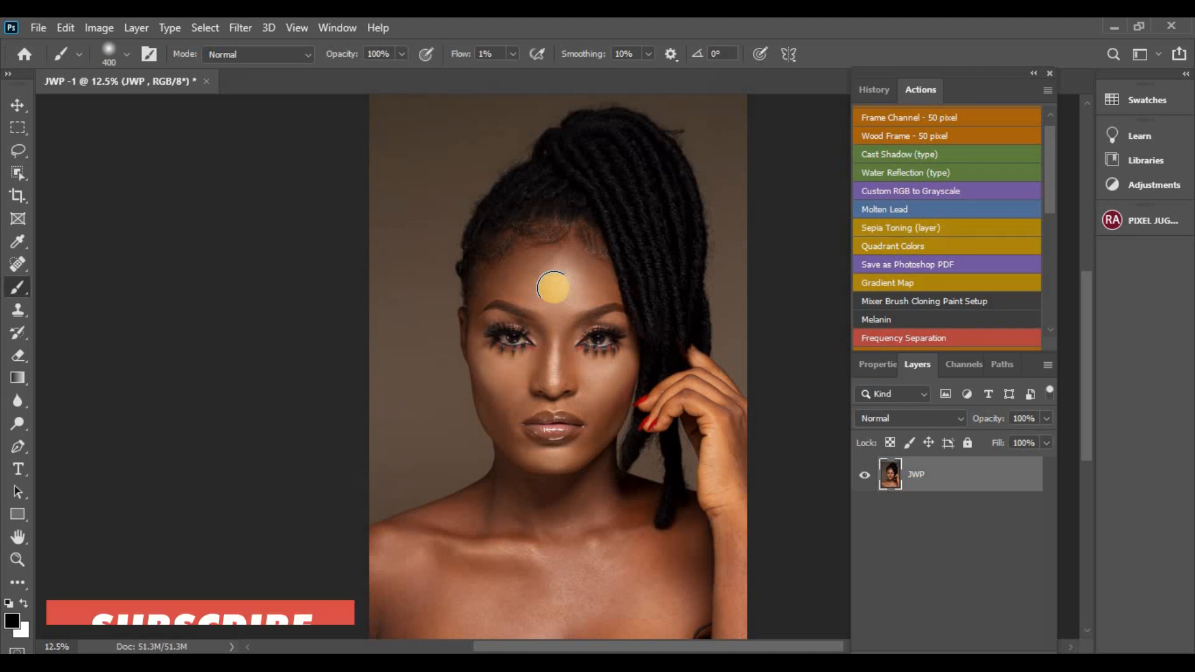
{"action": "scroll", "coordinate": [553, 286], "scroll_direction": "up", "scroll_amount": 1}
{"action": "scroll", "coordinate": [554, 288], "scroll_direction": "up", "scroll_amount": 2}
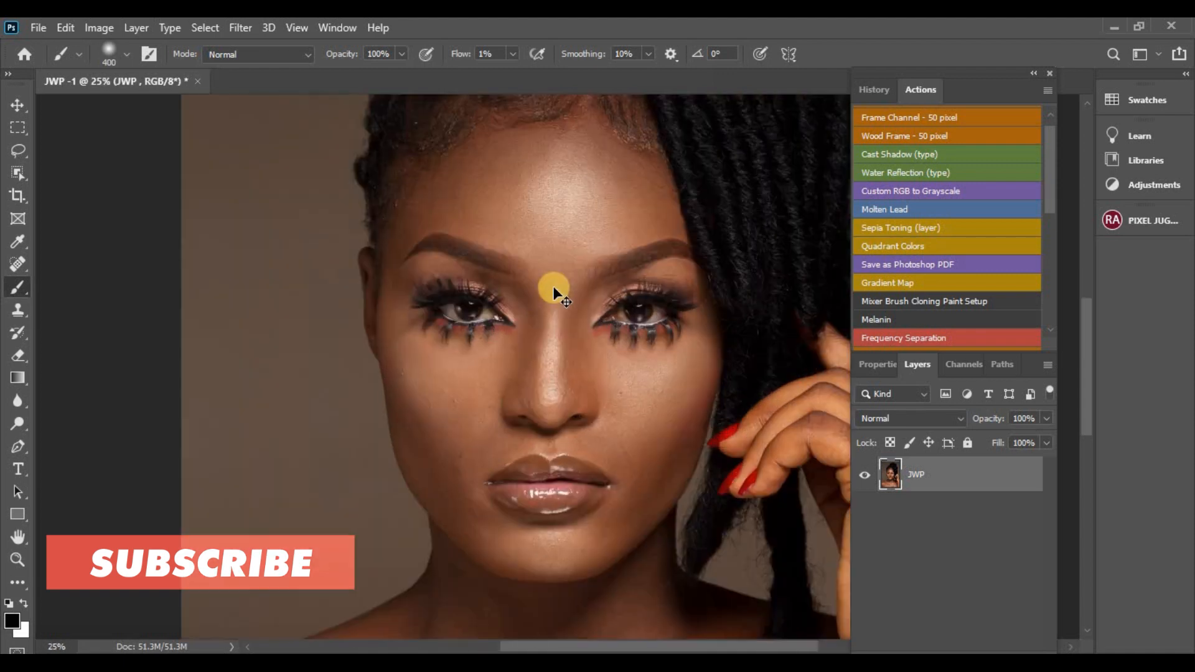
{"action": "scroll", "coordinate": [554, 290], "scroll_direction": "down", "scroll_amount": 2}
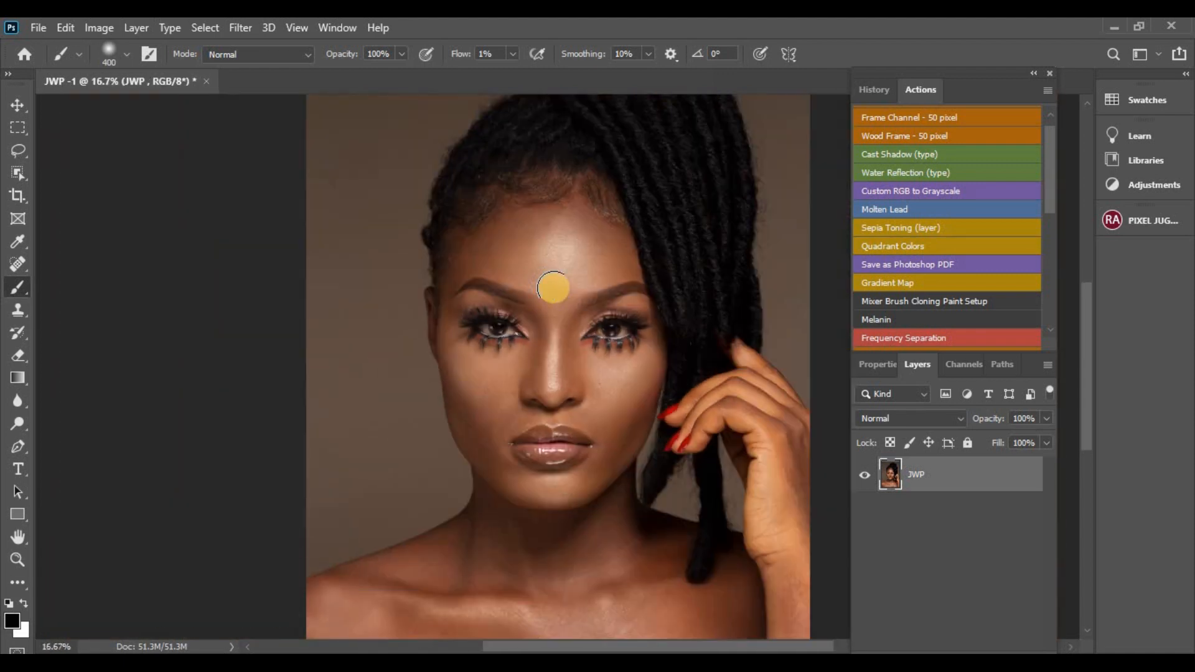
{"action": "scroll", "coordinate": [553, 287], "scroll_direction": "down", "scroll_amount": 1}
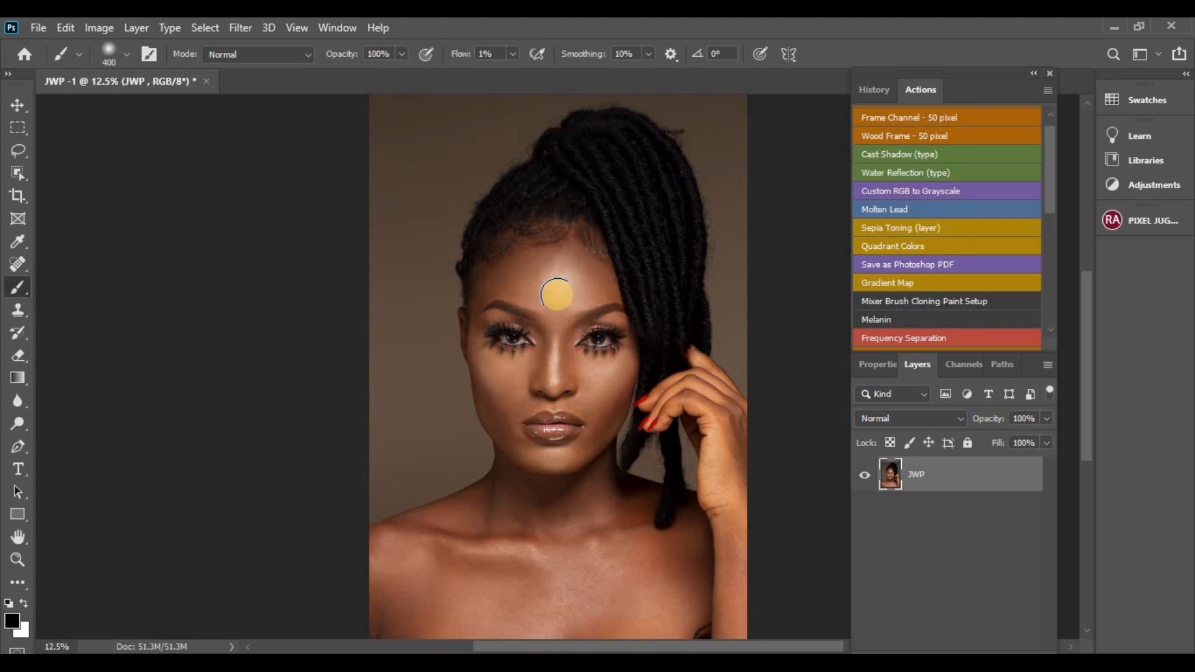
- Duplicate the JWP layer and run the Frequency Separation action with a Gaussian Blur radius of 10.5 pixels
{"action": "key", "text": "ctrl+j"}
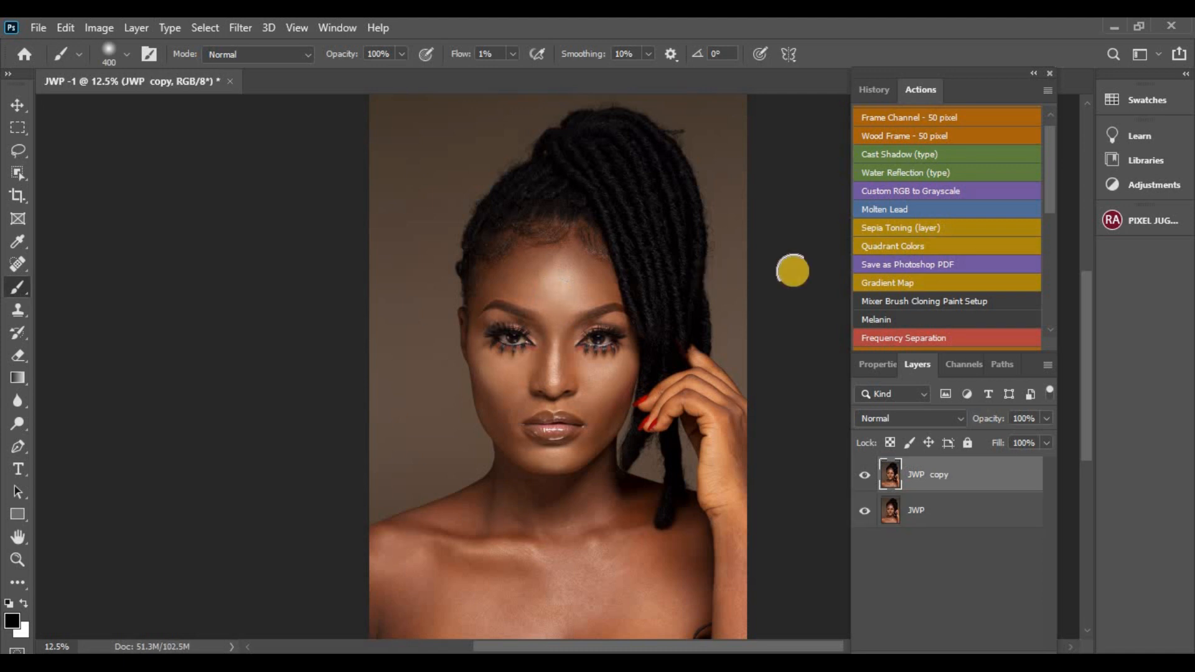
{"action": "scroll", "coordinate": [941, 295], "scroll_direction": "down", "scroll_amount": 2}
{"action": "left_click", "coordinate": [914, 292]}
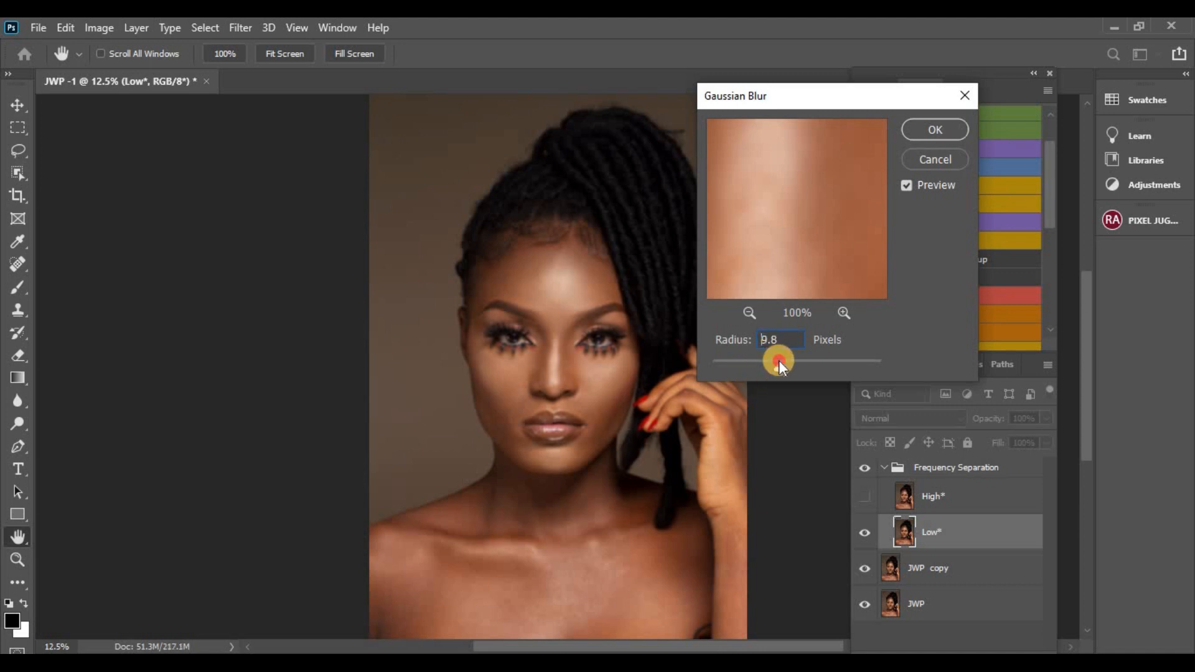
{"action": "left_click_drag", "start_coordinate": [782, 359], "coordinate": [784, 359]}
{"action": "type", "text": "10.5"}
{"action": "left_click", "coordinate": [913, 133]}
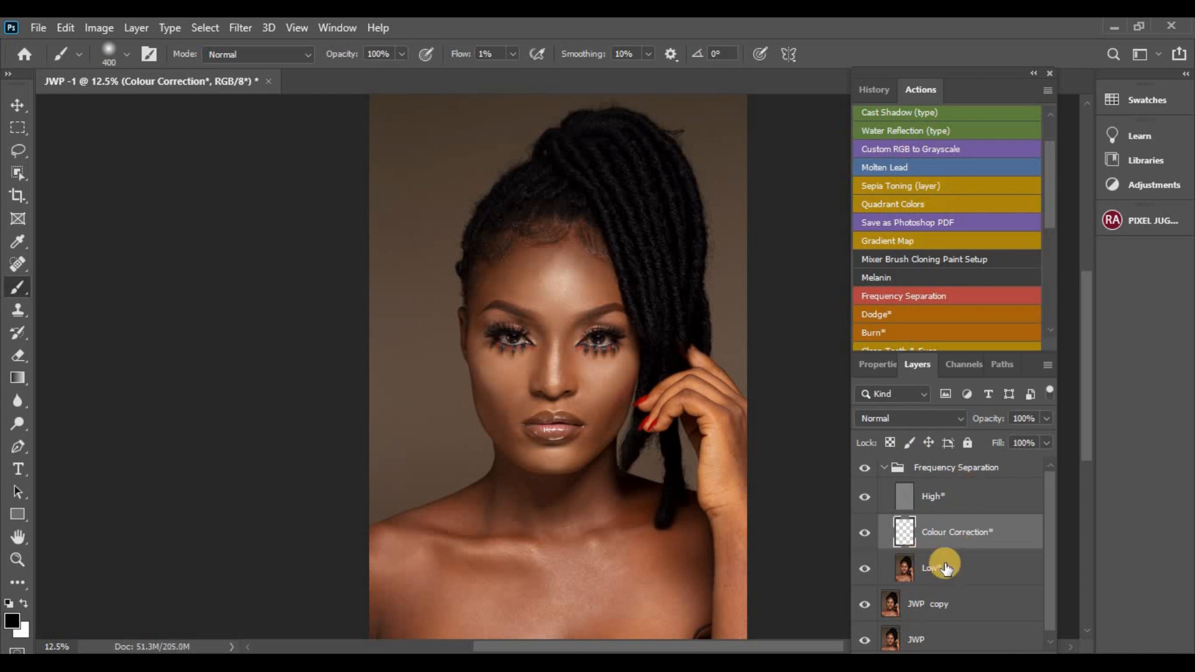
- Make Low* the active layer and choose the Spot Healing Brush for retouching the face
{"action": "left_click", "coordinate": [941, 564]}
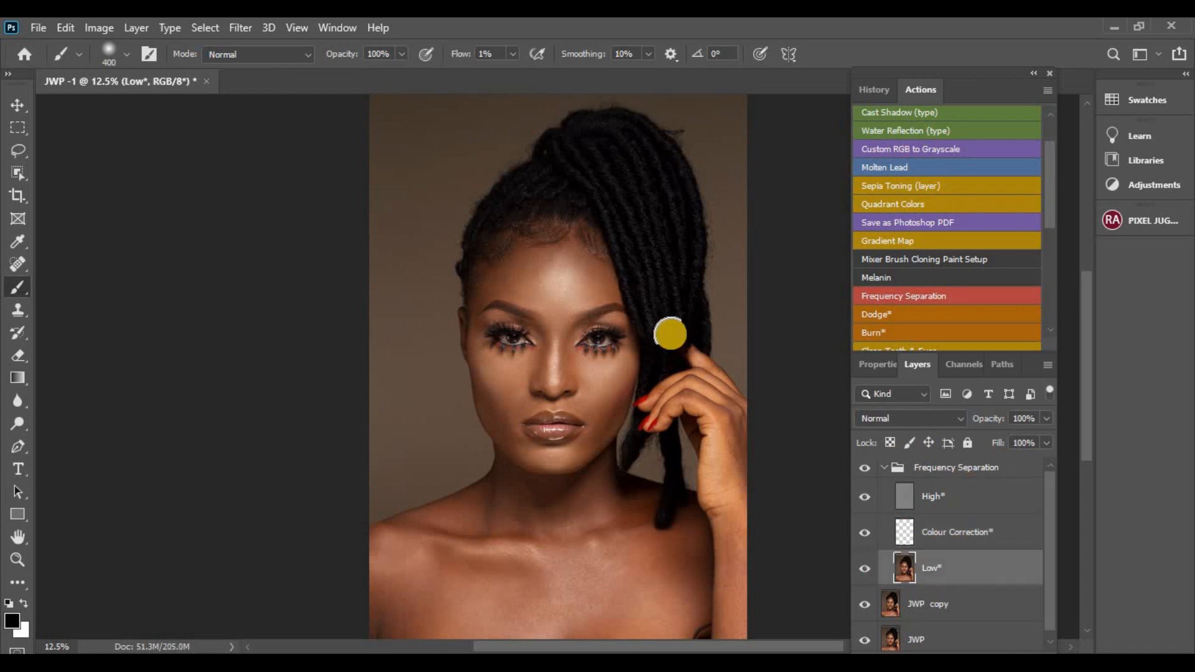
{"action": "scroll", "coordinate": [670, 332], "scroll_direction": "up", "scroll_amount": 4}
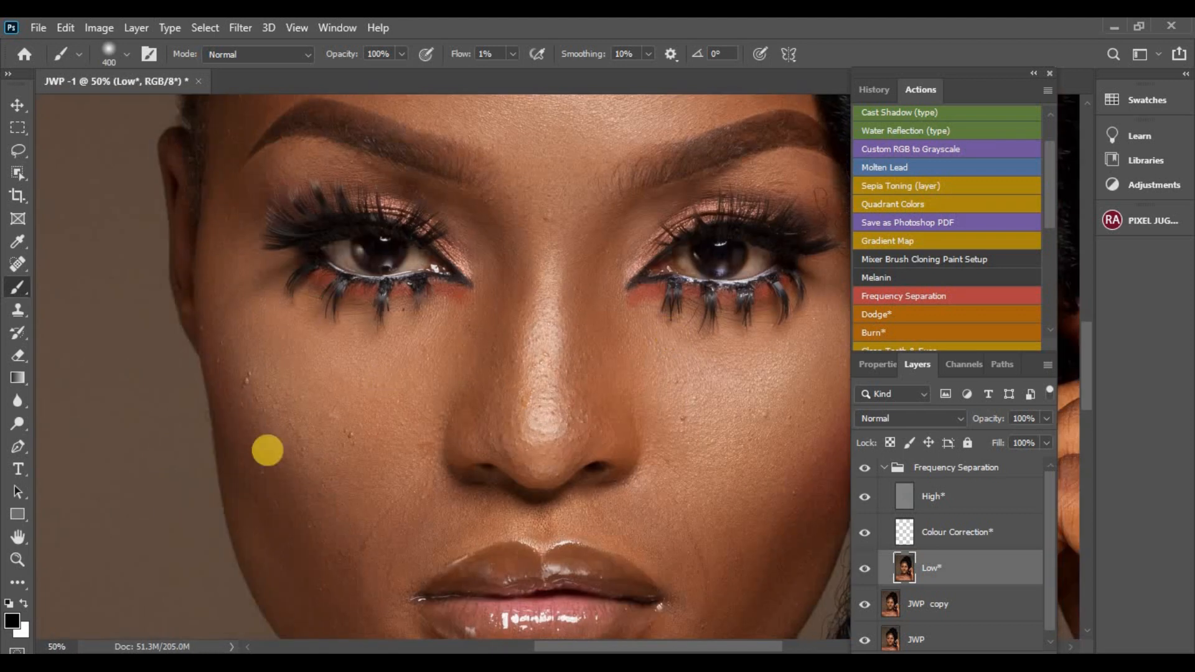
{"action": "key", "text": "s"}
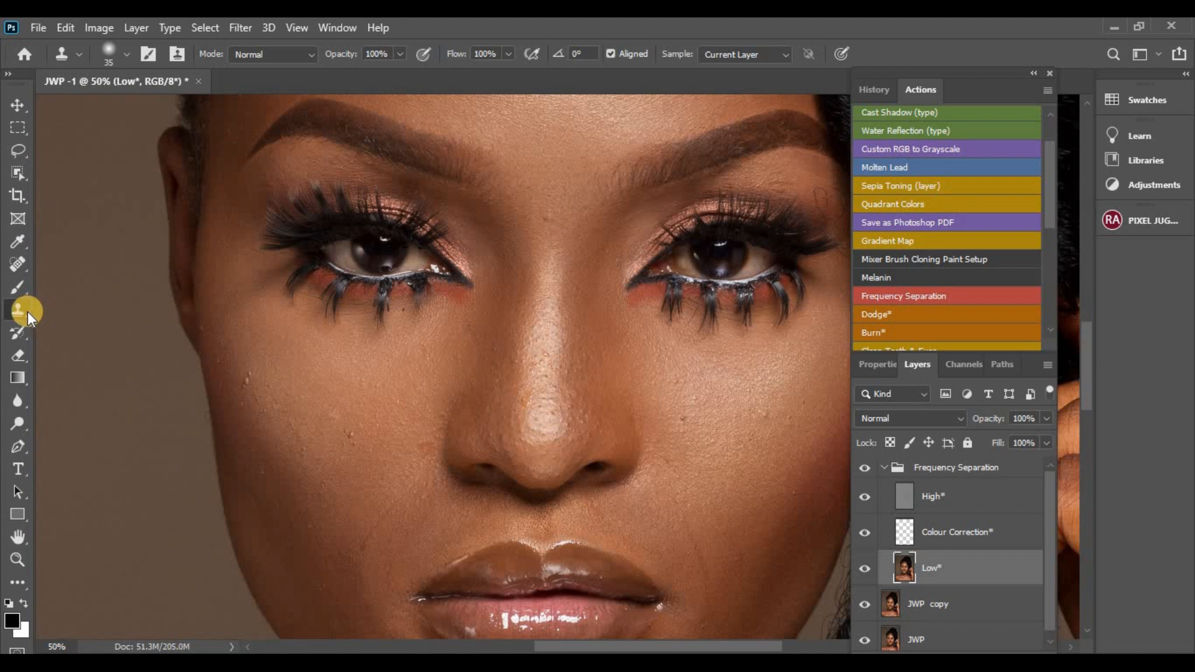
{"action": "left_click", "coordinate": [18, 266]}
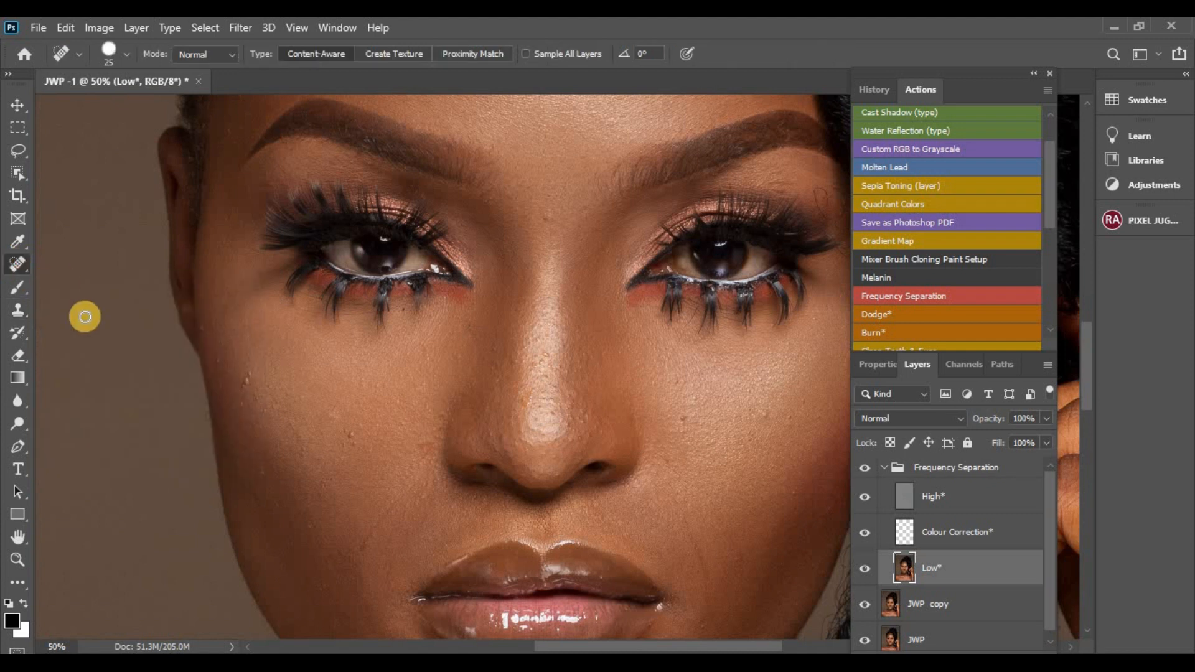
- Try to remove the blemishes on the image-left cheek by spot healing the Low* layer
{"action": "left_click", "coordinate": [351, 434]}
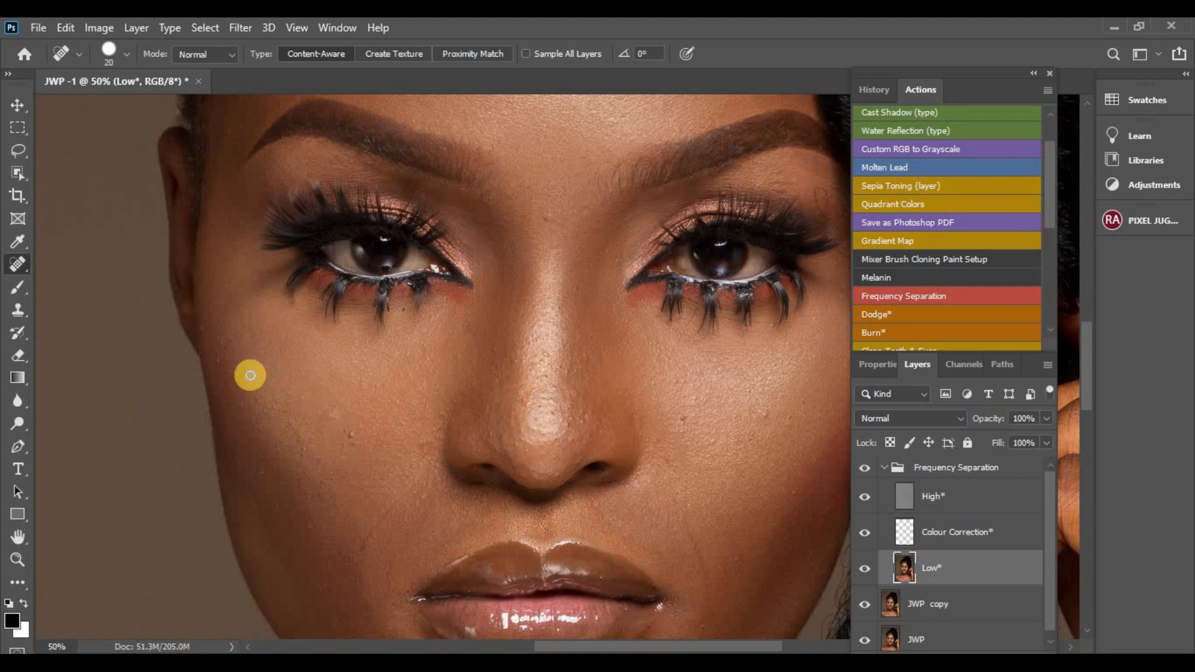
{"action": "key", "text": "bracketleft"}
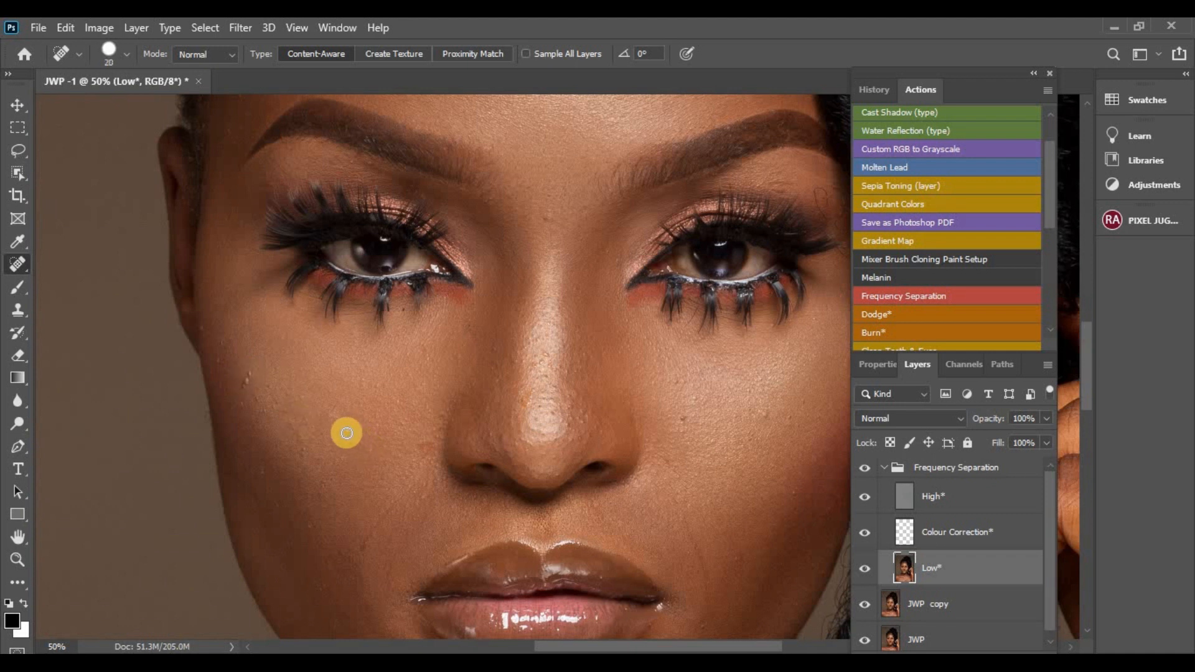
{"action": "key", "text": "bracketright"}
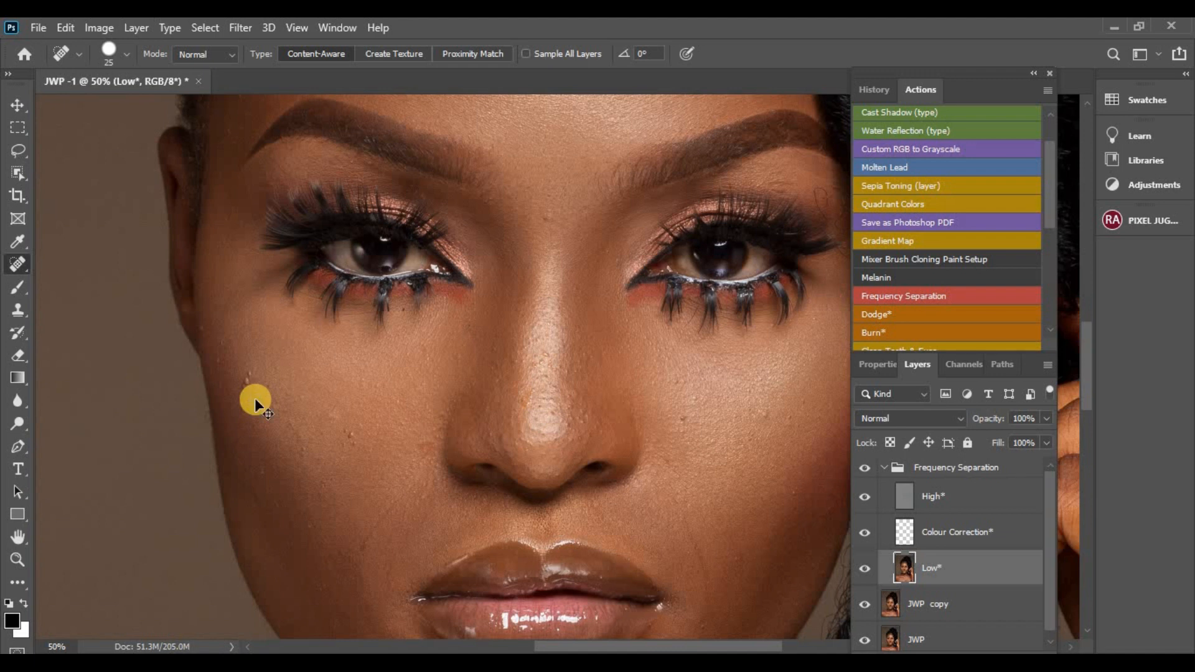
- Spot heal the blemishes on the image-left cheek on the High* layer, reducing the brush size to 15 for the smaller ones
{"action": "left_click", "coordinate": [942, 501]}
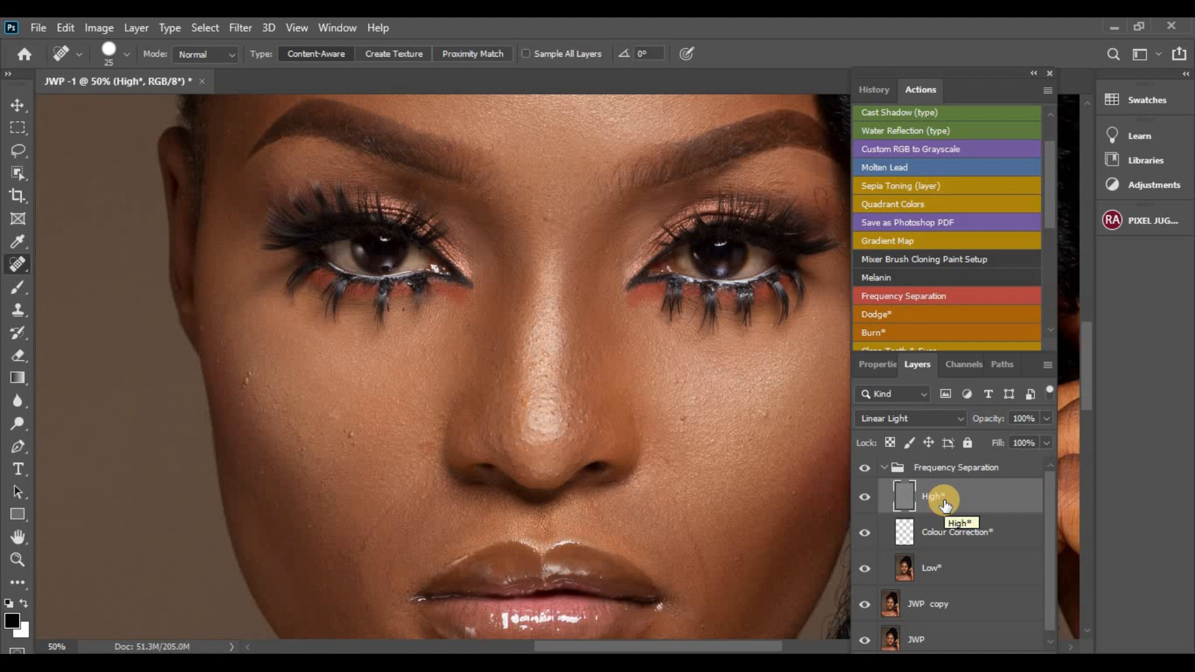
{"action": "left_click", "coordinate": [352, 433]}
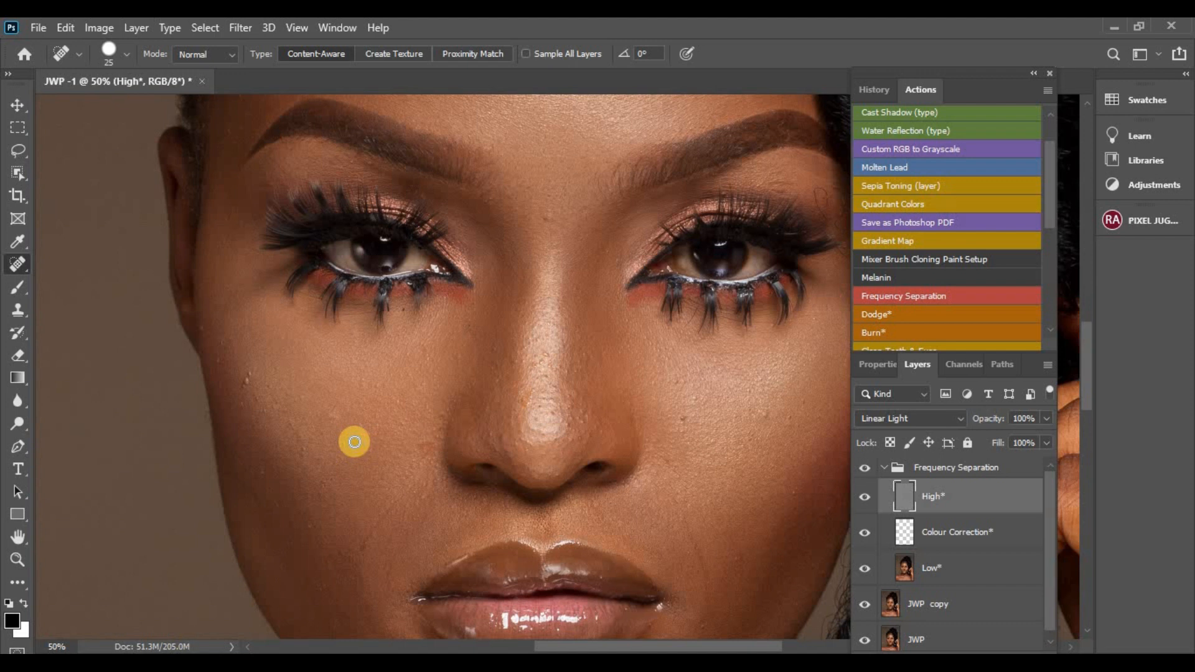
{"action": "key", "text": "bracketleft"}
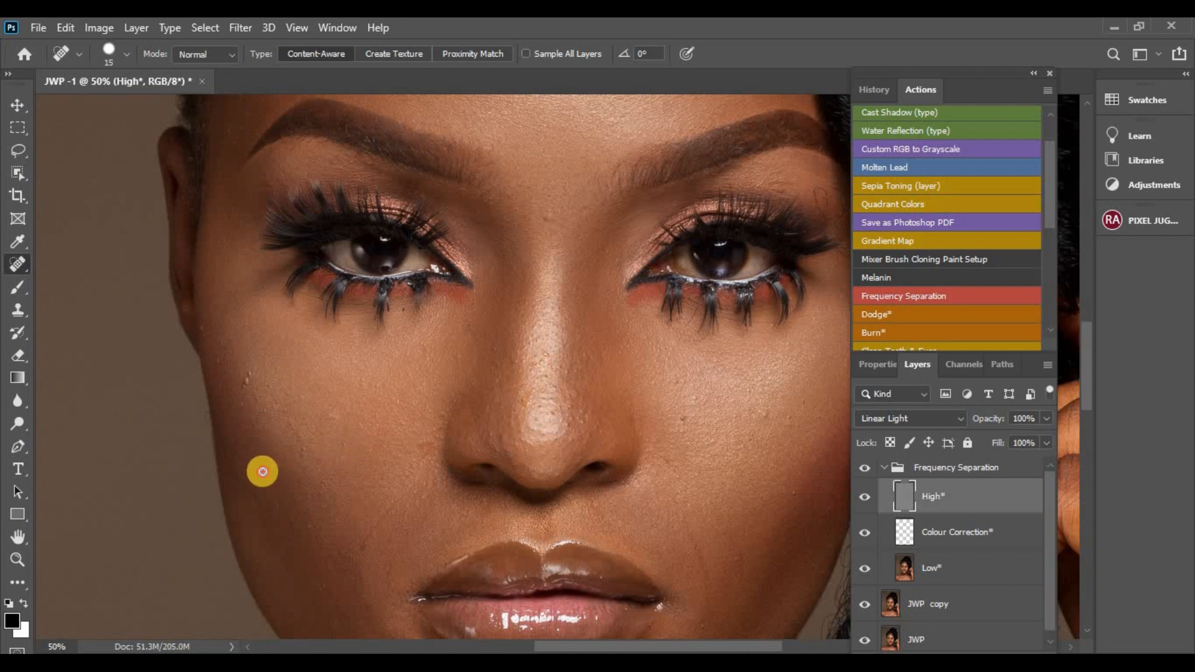
{"action": "left_click", "coordinate": [309, 526]}
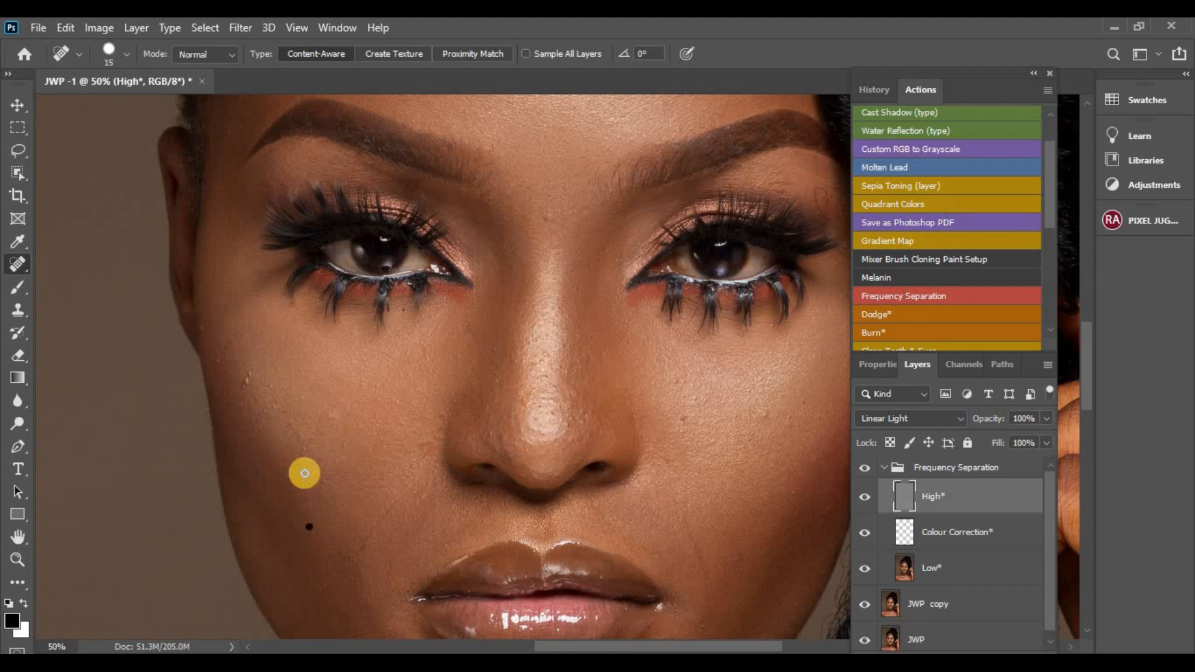
{"action": "left_click", "coordinate": [343, 442]}
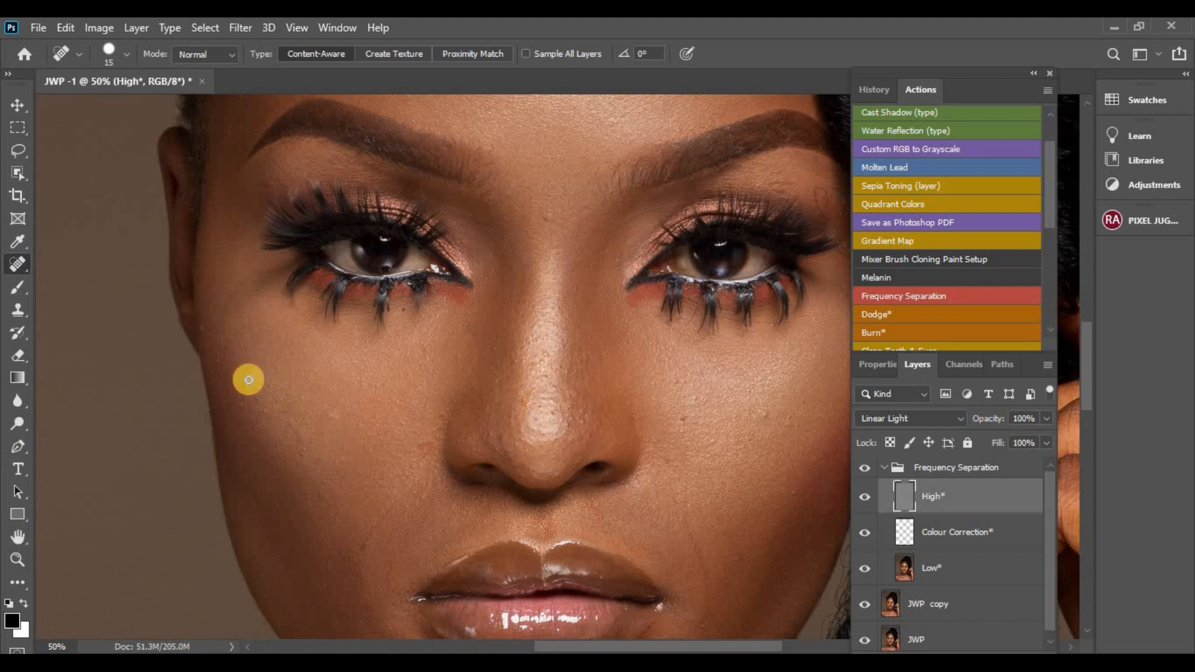
{"action": "left_click", "coordinate": [245, 381]}
{"action": "left_click", "coordinate": [244, 386]}
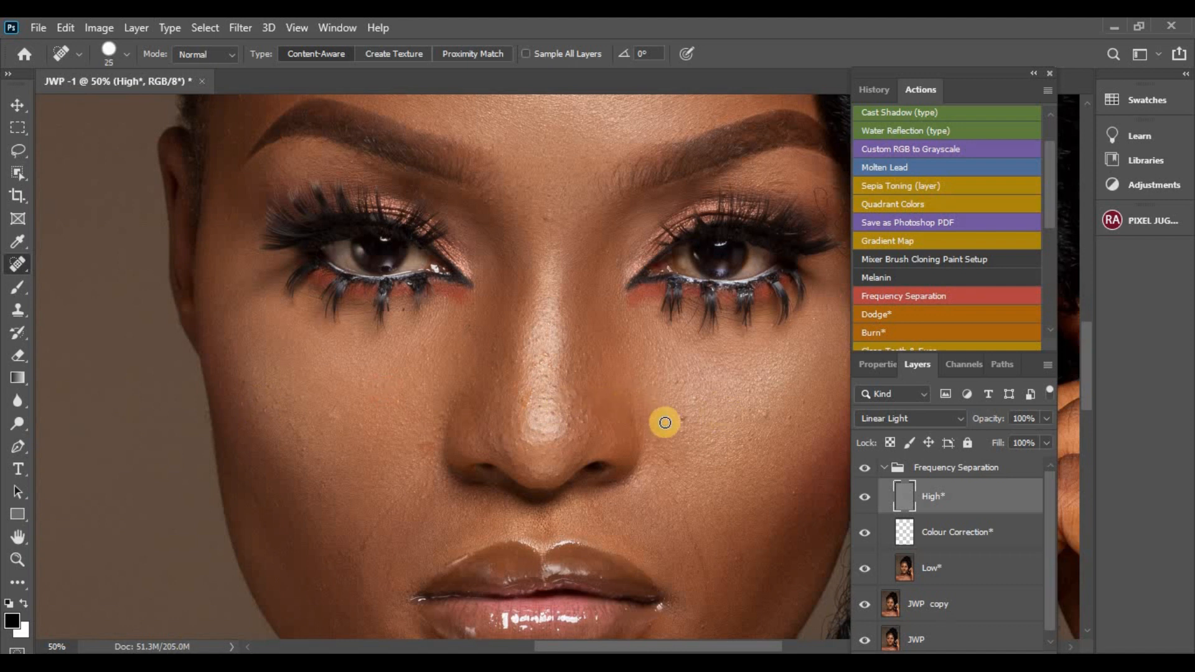
- Spot heal the blemishes across the image-right cheek on the High* layer with a brush size of 25 to 30
{"action": "key", "text": "bracketright"}
{"action": "key", "text": "bracketright"}
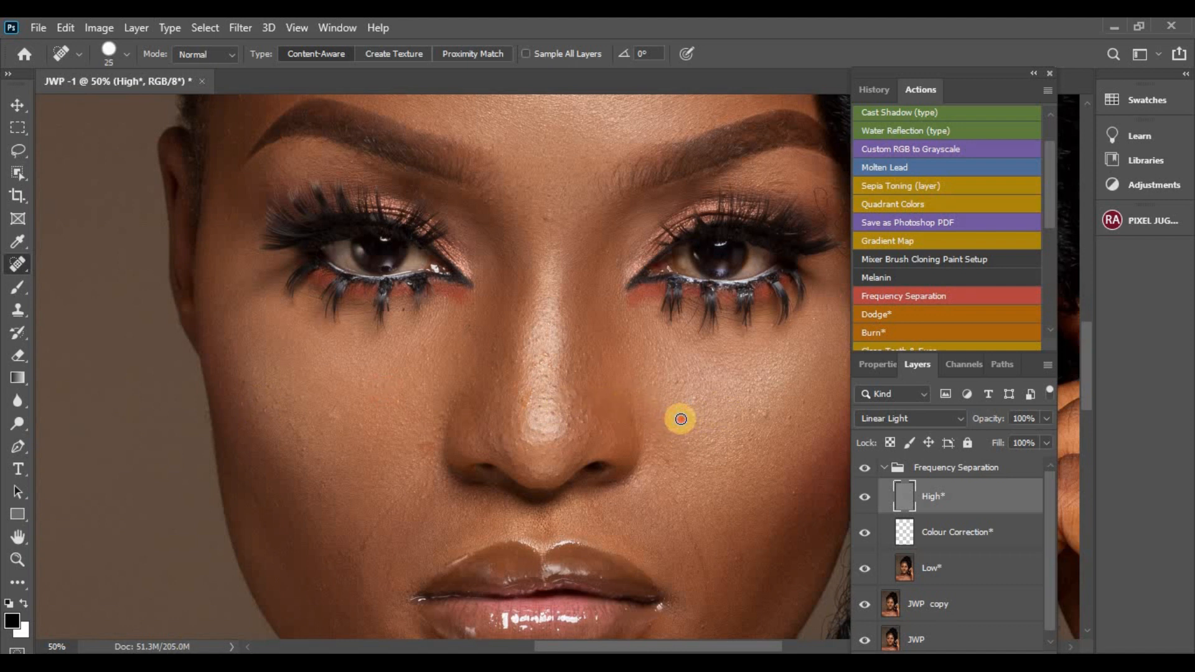
{"action": "left_click", "coordinate": [763, 413]}
{"action": "key", "text": "bracketleft"}
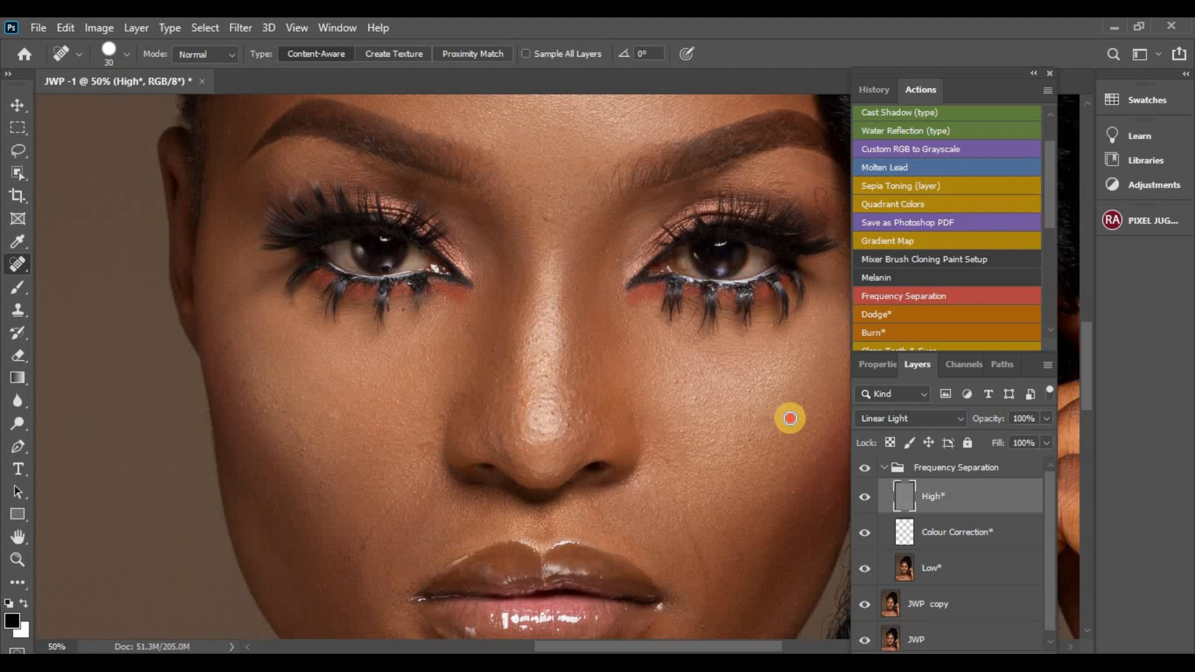
{"action": "left_click", "coordinate": [804, 399]}
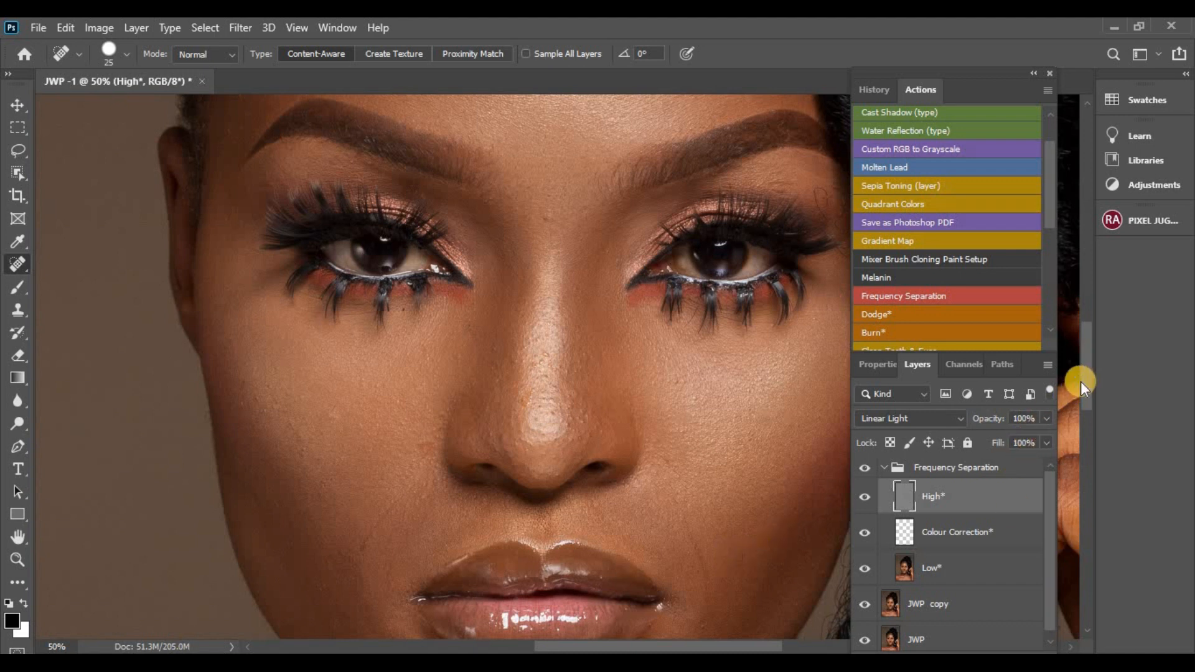
- Spot heal the marks beside the mouth, on the chin and along the jaw with the size 25 brush
{"action": "left_click_drag", "start_coordinate": [1090, 371], "coordinate": [1090, 438]}
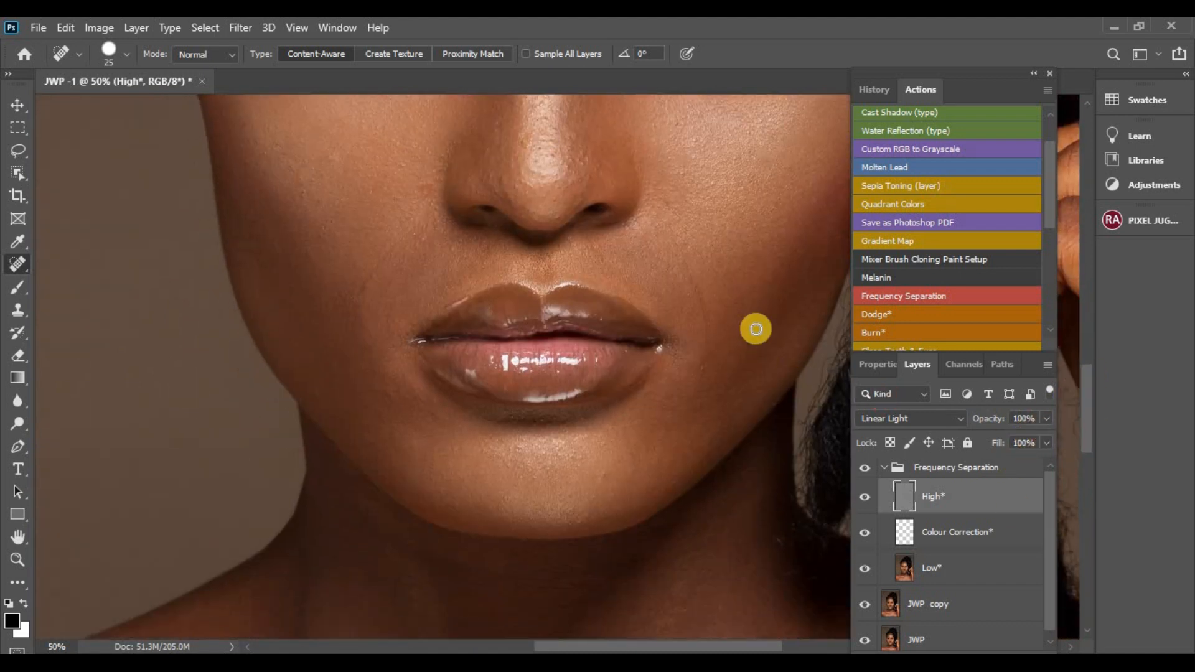
{"action": "left_click", "coordinate": [702, 369]}
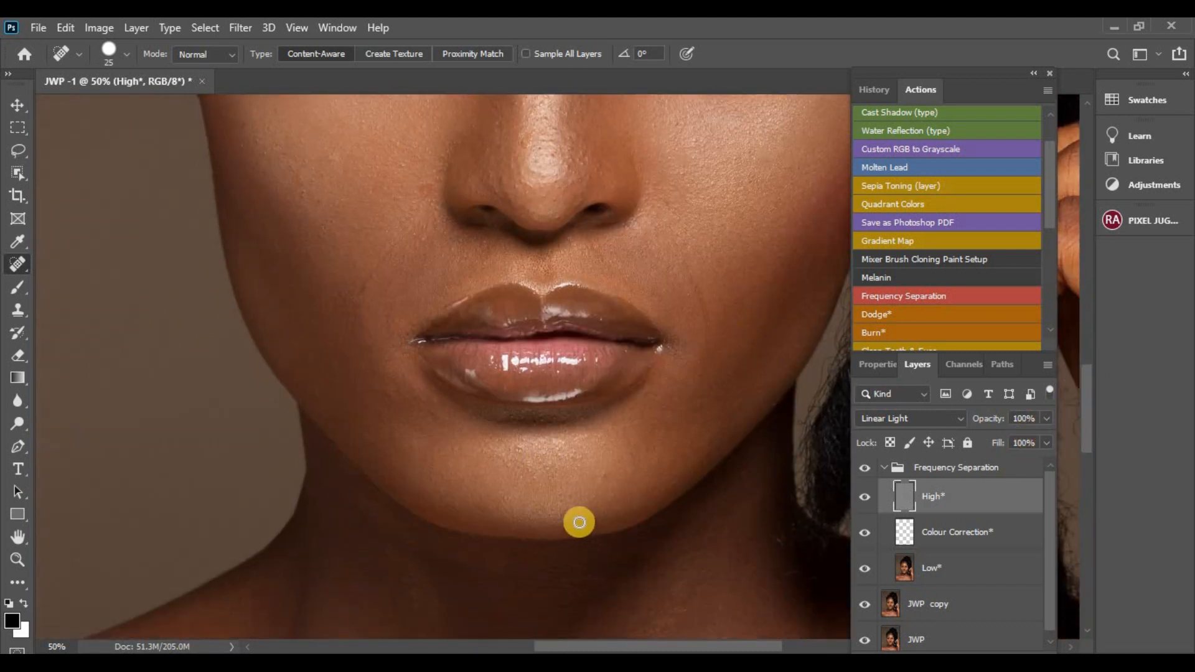
{"action": "left_click", "coordinate": [606, 473]}
{"action": "left_click", "coordinate": [667, 483]}
{"action": "left_click", "coordinate": [320, 331]}
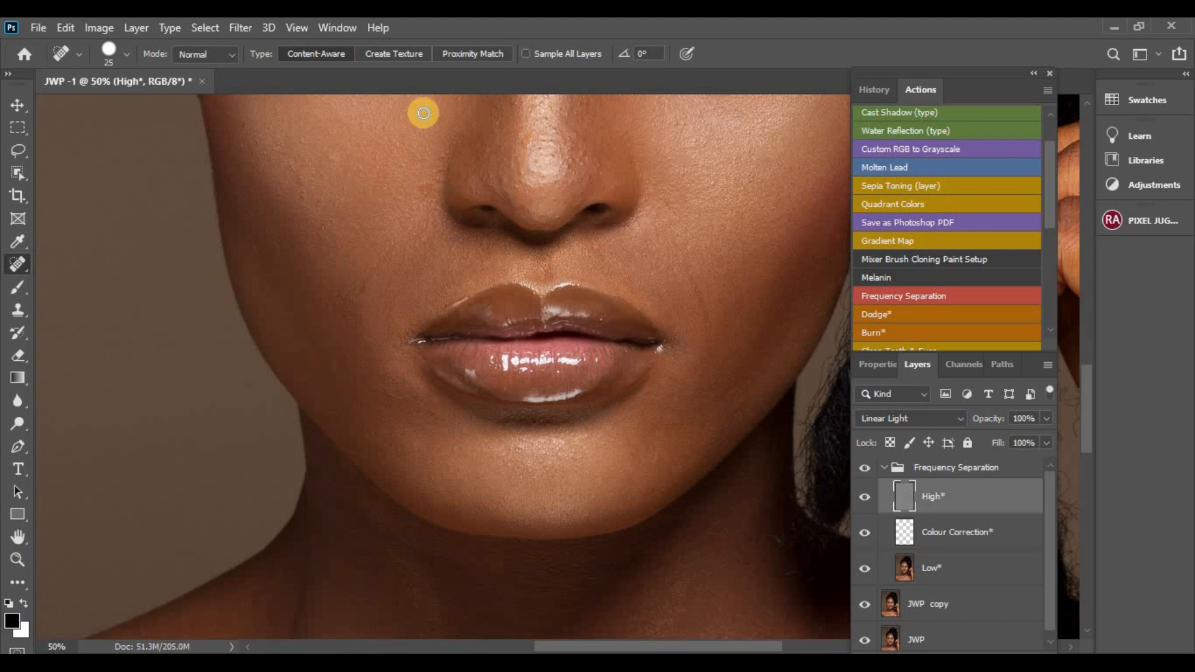
- Spot heal the blemishes between the eyebrows and at the temple beside the image-left eyebrow
{"action": "left_click_drag", "start_coordinate": [1089, 382], "coordinate": [1091, 324]}
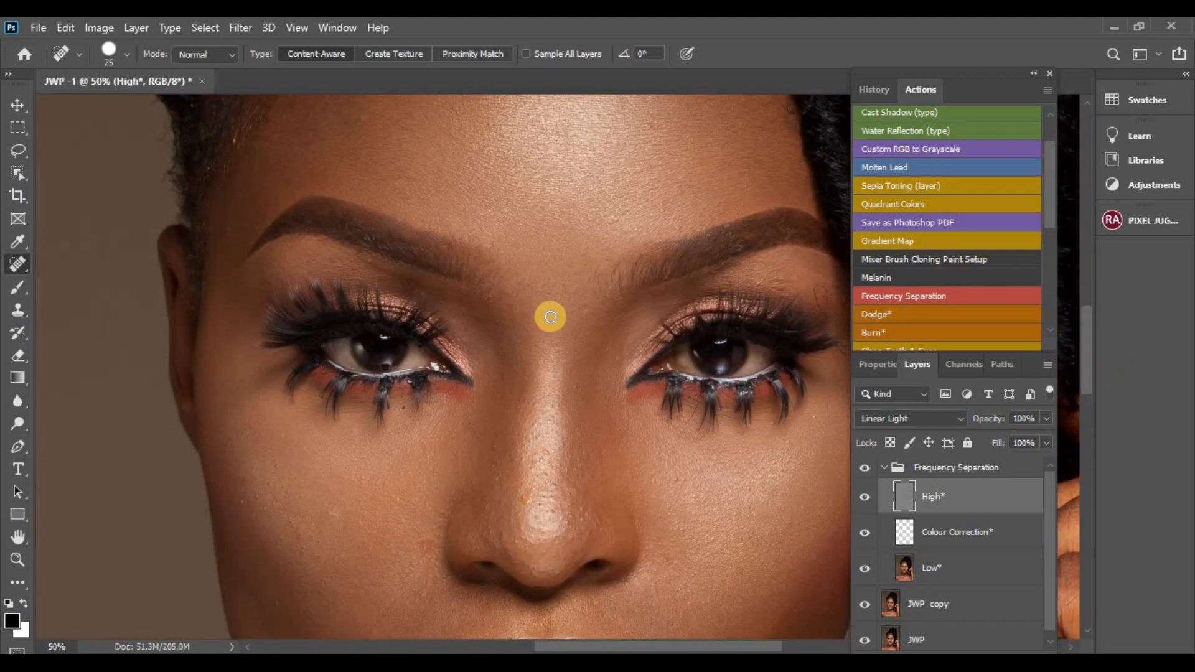
{"action": "left_click", "coordinate": [546, 316]}
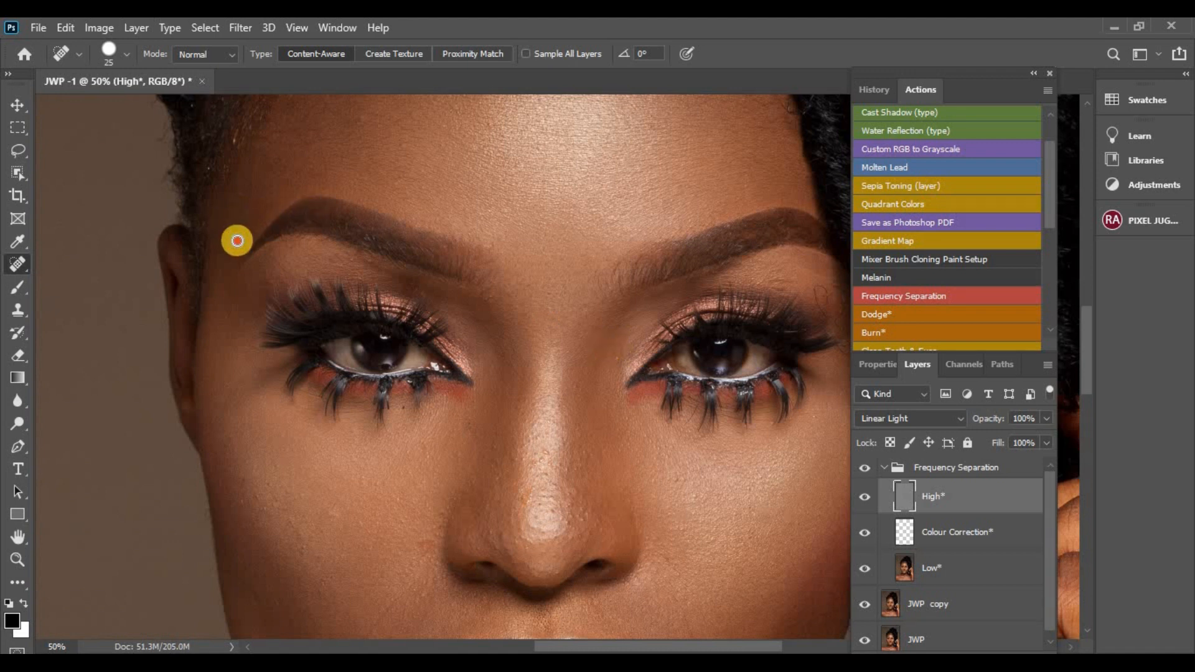
{"action": "left_click", "coordinate": [238, 195]}
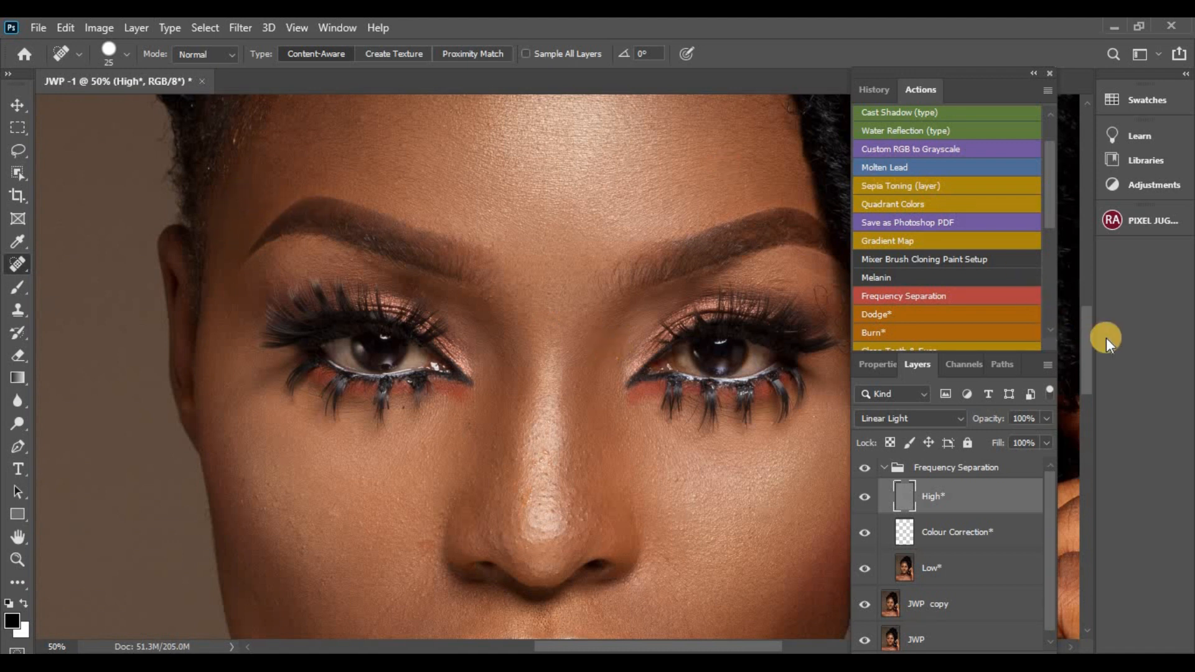
- Spot heal the remaining spots on the image-left cheek and the creases running down both sides of the mouth
{"action": "left_click_drag", "start_coordinate": [1089, 336], "coordinate": [975, 386]}
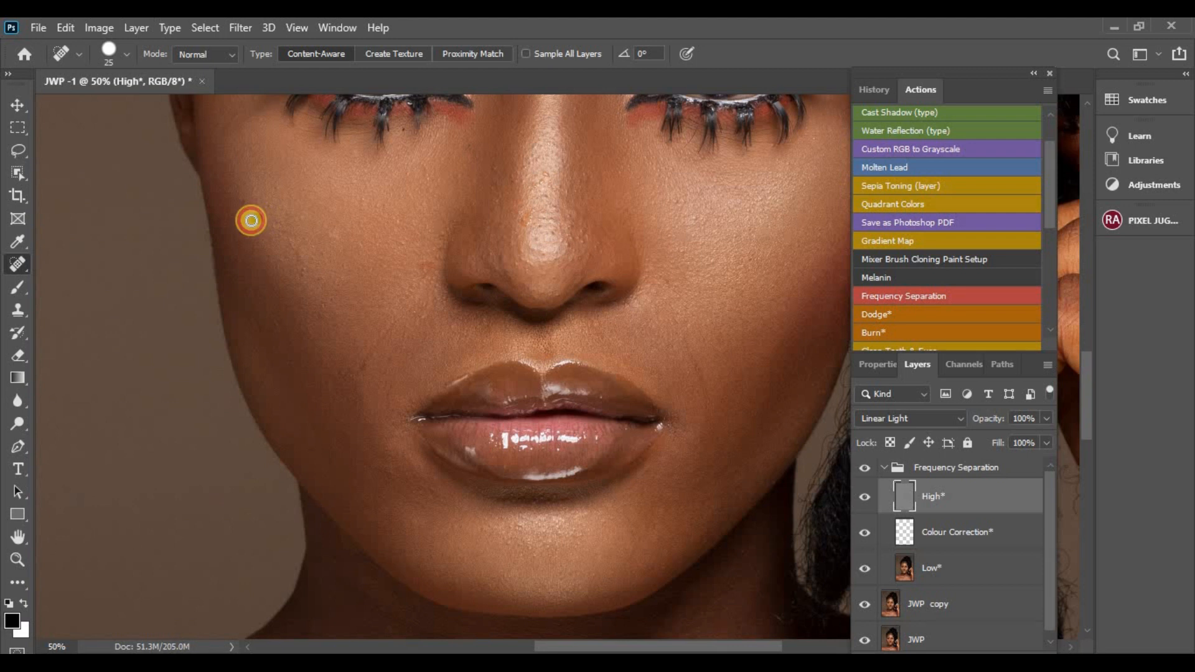
{"action": "left_click", "coordinate": [303, 270]}
{"action": "key", "text": "["}
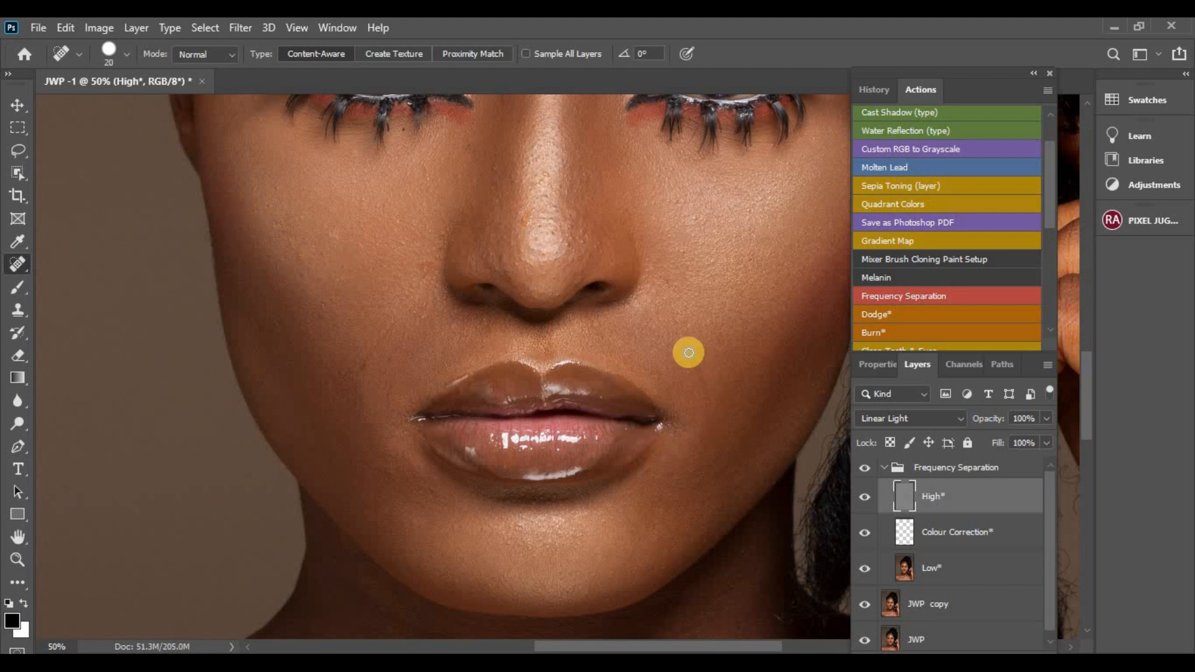
{"action": "key", "text": "]"}
{"action": "left_click_drag", "start_coordinate": [679, 328], "coordinate": [707, 418]}
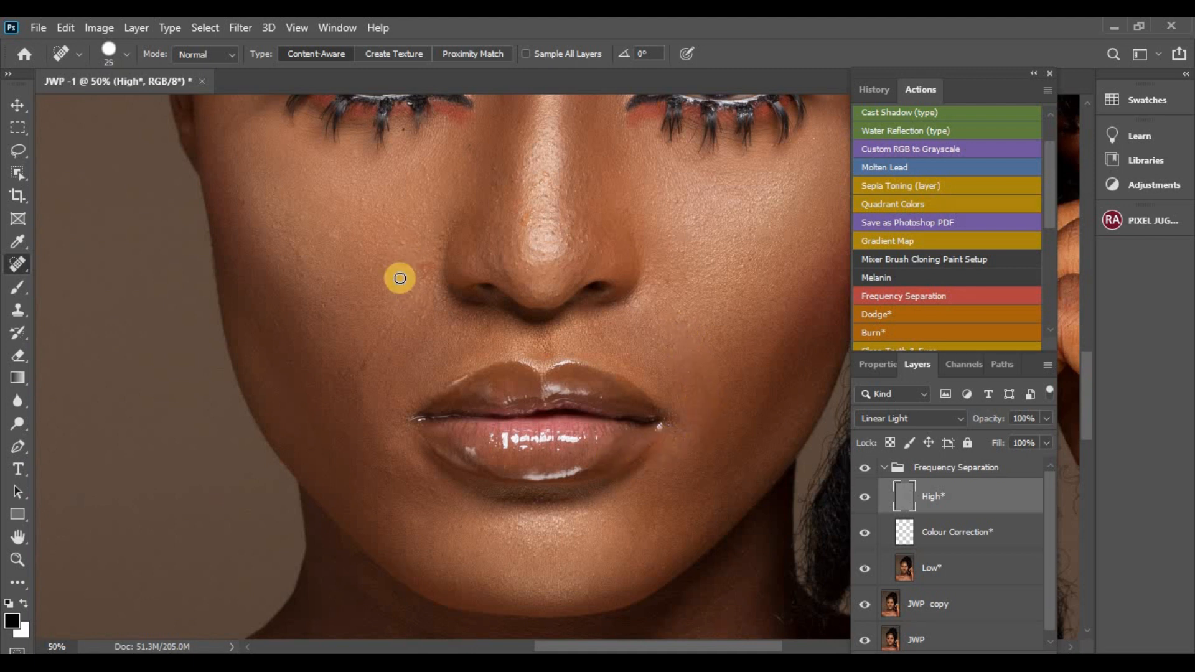
{"action": "mouse_move", "coordinate": [408, 313]}
{"action": "left_mouse_down"}
{"action": "mouse_move", "coordinate": [357, 377]}
{"action": "mouse_move", "coordinate": [378, 344]}
{"action": "mouse_move", "coordinate": [368, 370]}
{"action": "left_mouse_up"}
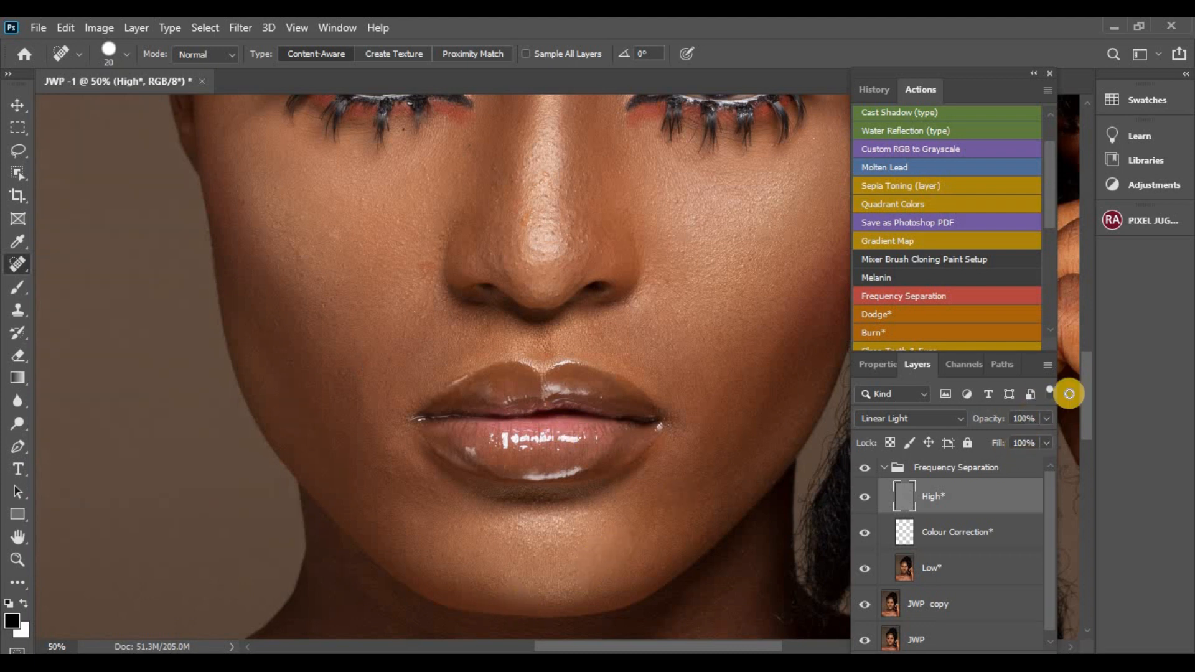
- Spot heal the marks along the collarbone and upper chest on the High* layer with a size 25 brush
{"action": "left_click_drag", "start_coordinate": [1086, 387], "coordinate": [1106, 486]}
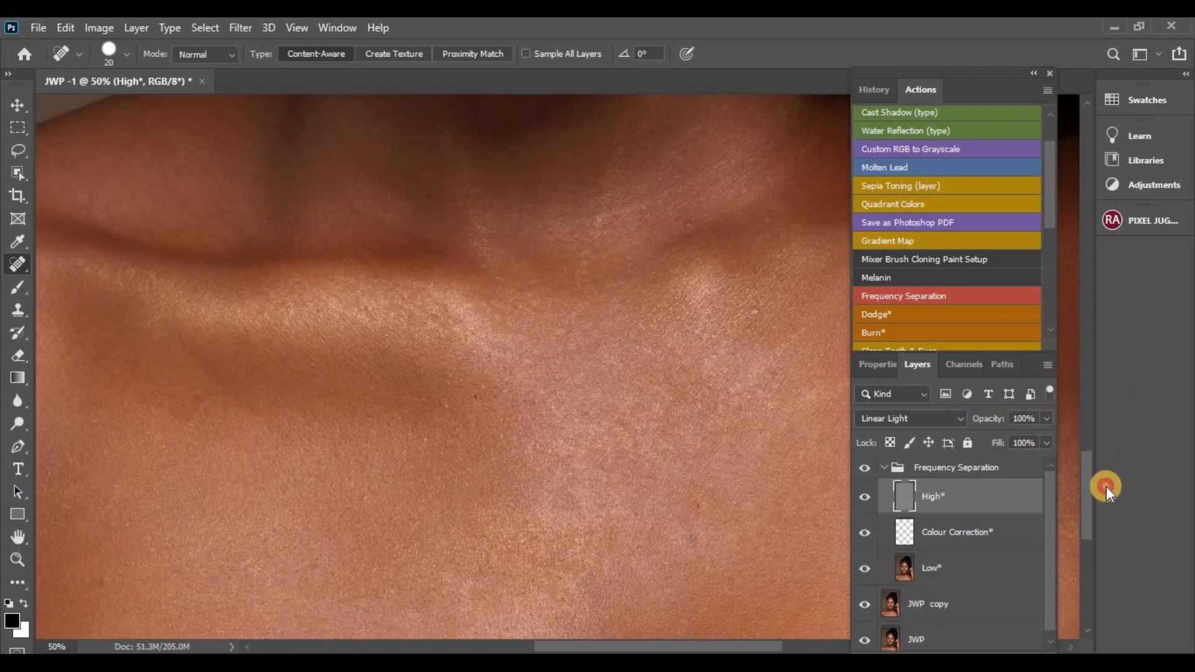
{"action": "left_click", "coordinate": [756, 310]}
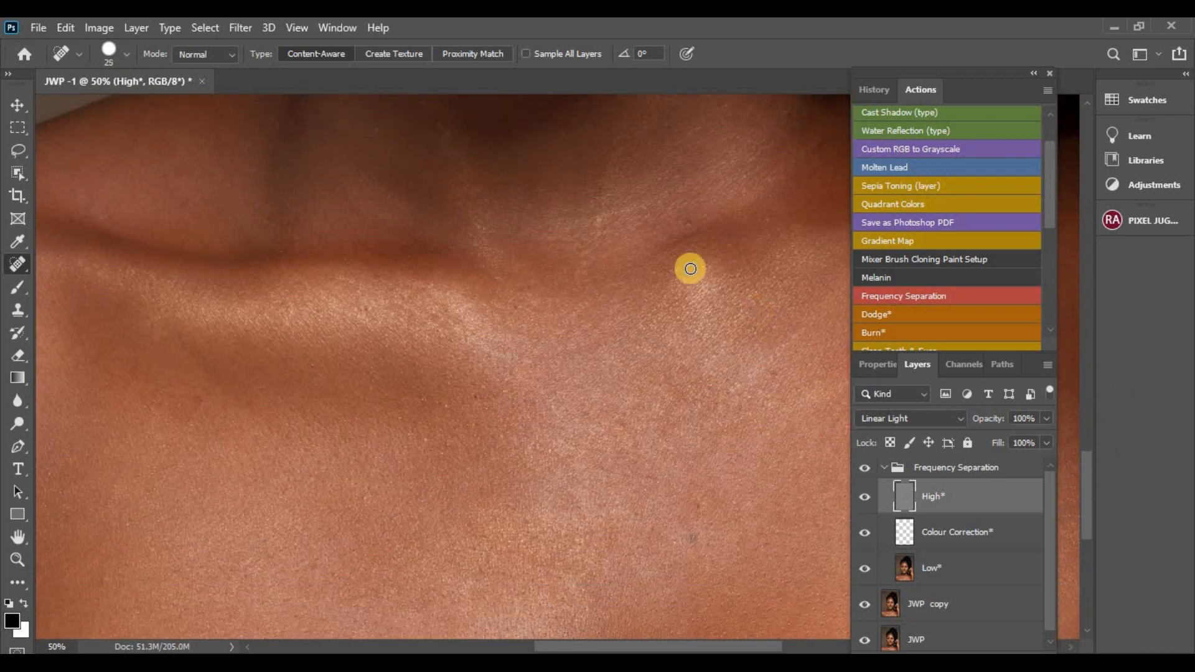
{"action": "left_click", "coordinate": [686, 224]}
{"action": "left_click", "coordinate": [763, 218]}
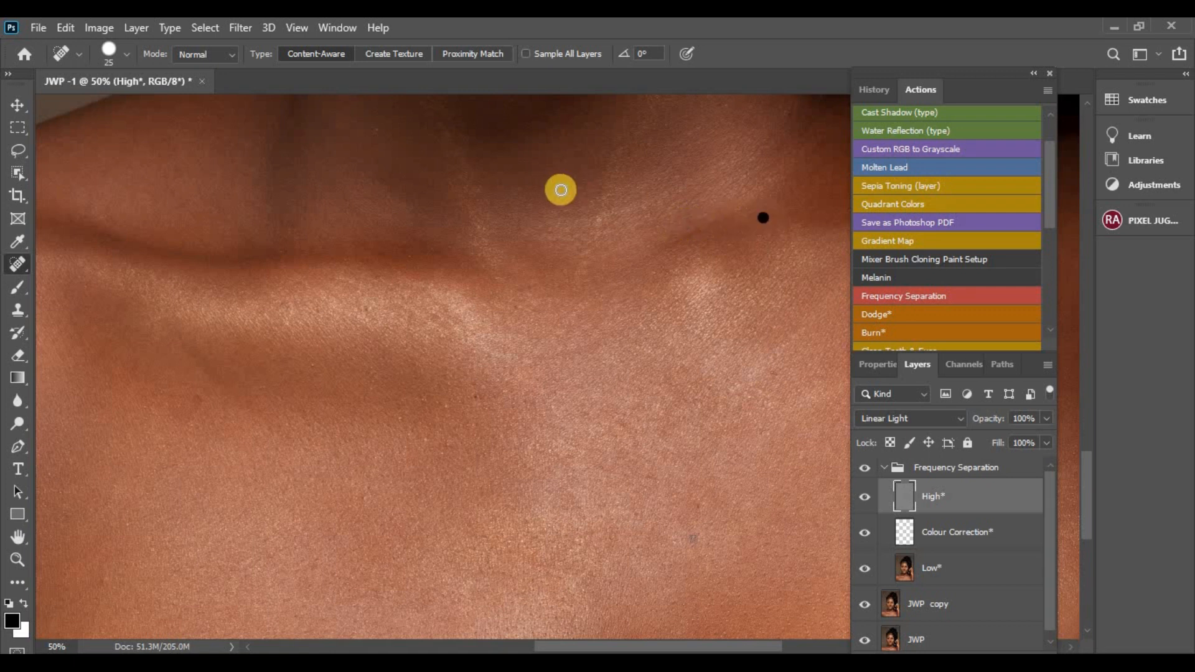
- Compare the face before and after healing by hiding and reshowing the Frequency Separation group
{"action": "left_click_drag", "start_coordinate": [1089, 494], "coordinate": [1075, 390]}
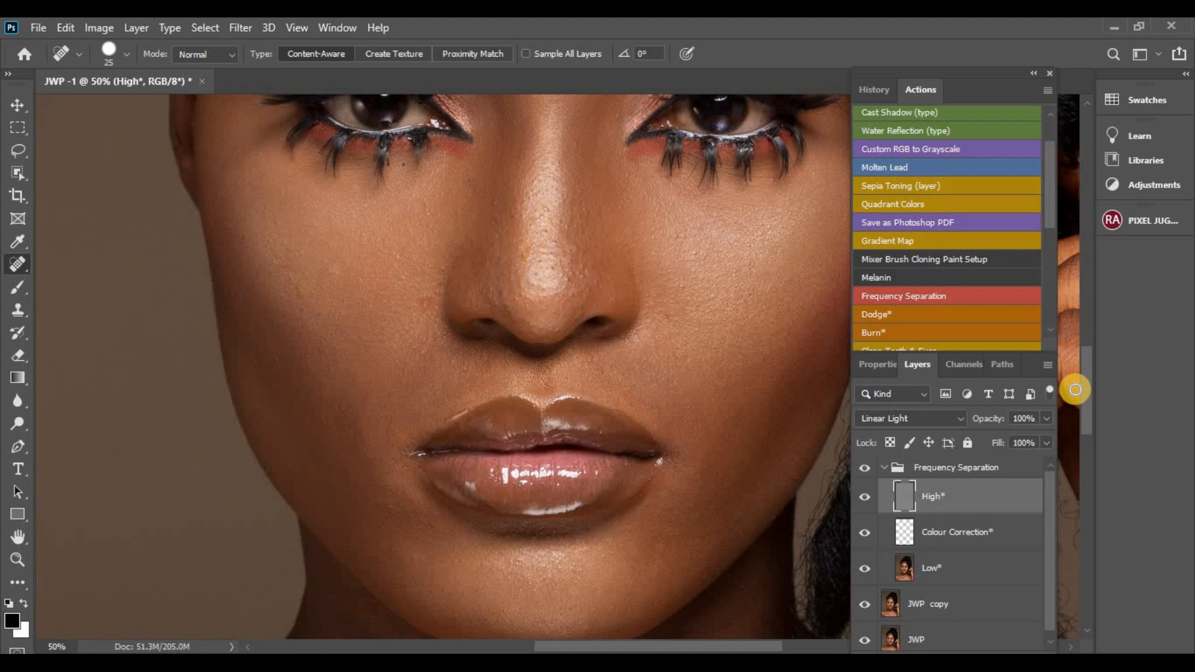
{"action": "key", "text": "ctrl+minus"}
{"action": "key", "text": "ctrl+minus"}
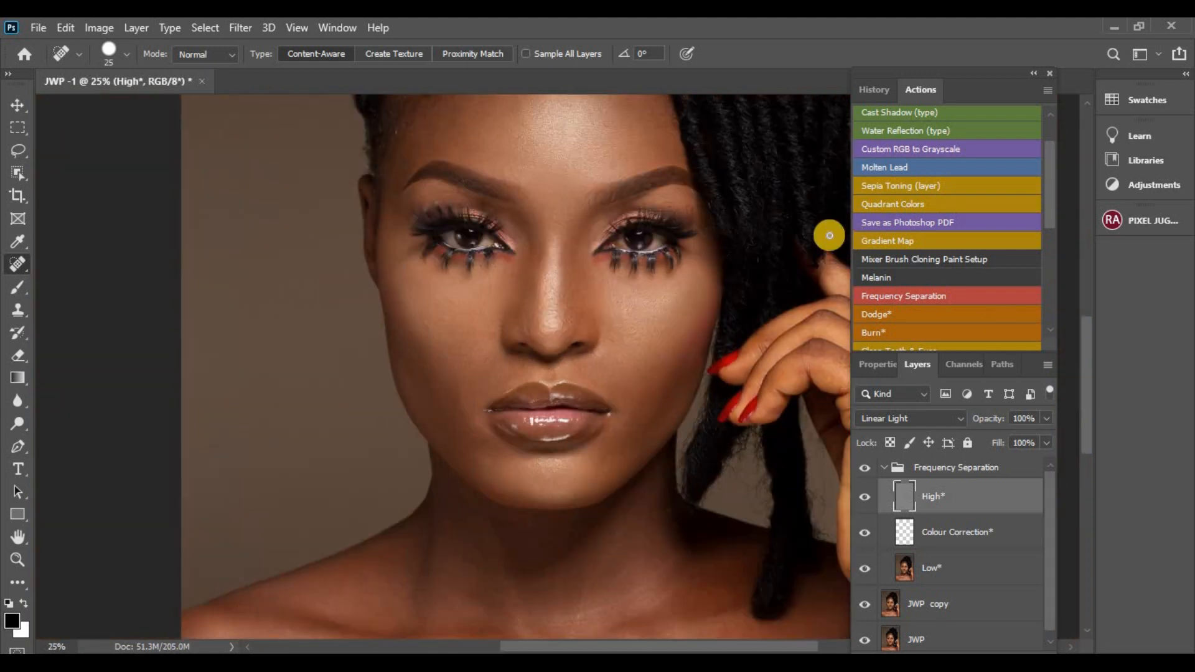
{"action": "scroll", "coordinate": [1089, 338], "scroll_direction": "up", "scroll_amount": 5}
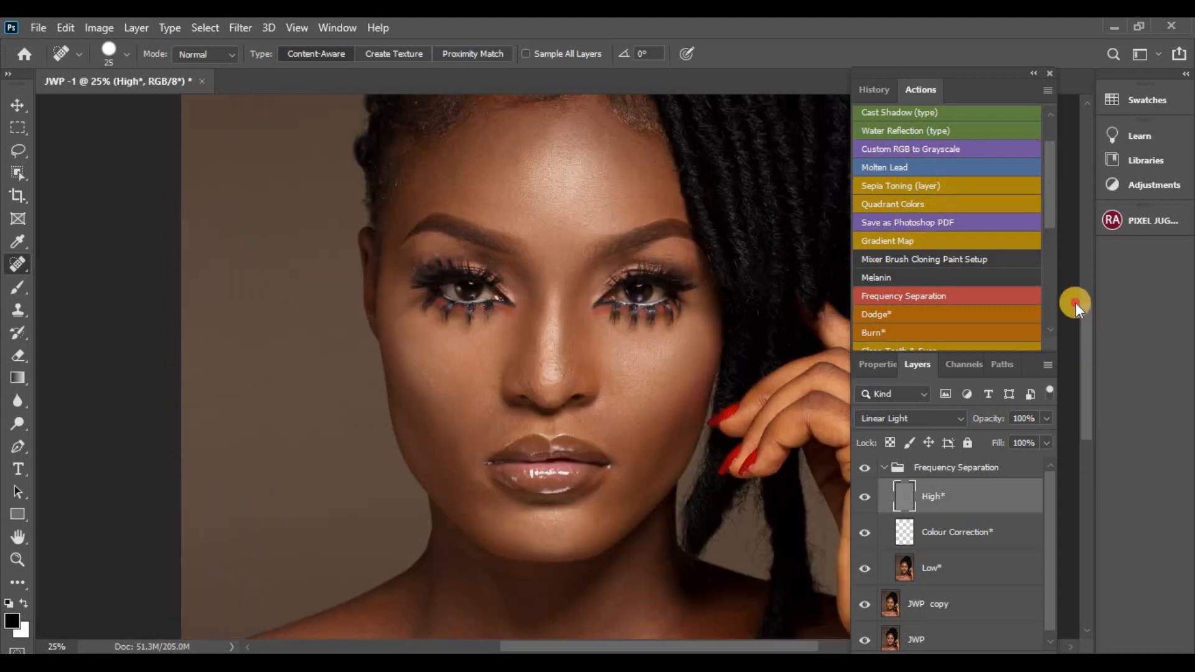
{"action": "scroll", "coordinate": [1068, 321], "scroll_direction": "down", "scroll_amount": 5}
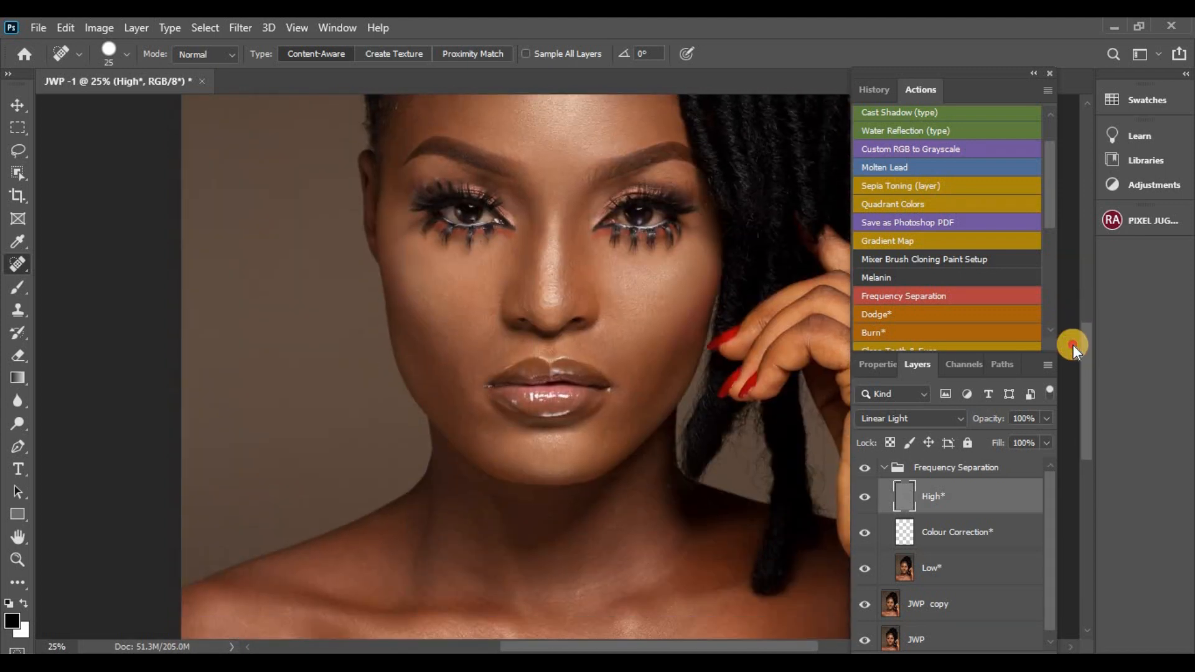
{"action": "left_click", "coordinate": [865, 467]}
{"action": "left_click", "coordinate": [865, 468]}
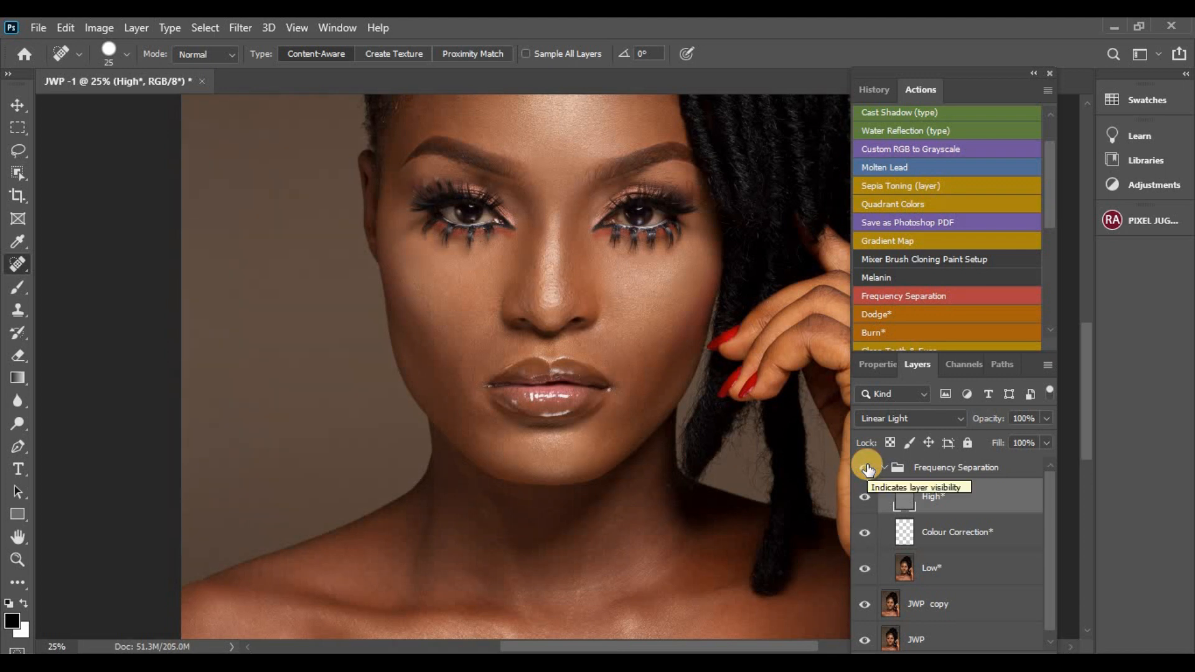
- Spot heal the small bumps on the nose and both cheeks on the High* layer with a size 15 brush
{"action": "key", "text": "ctrl+plus"}
{"action": "key", "text": "ctrl+plus"}
{"action": "key", "text": "ctrl+plus"}
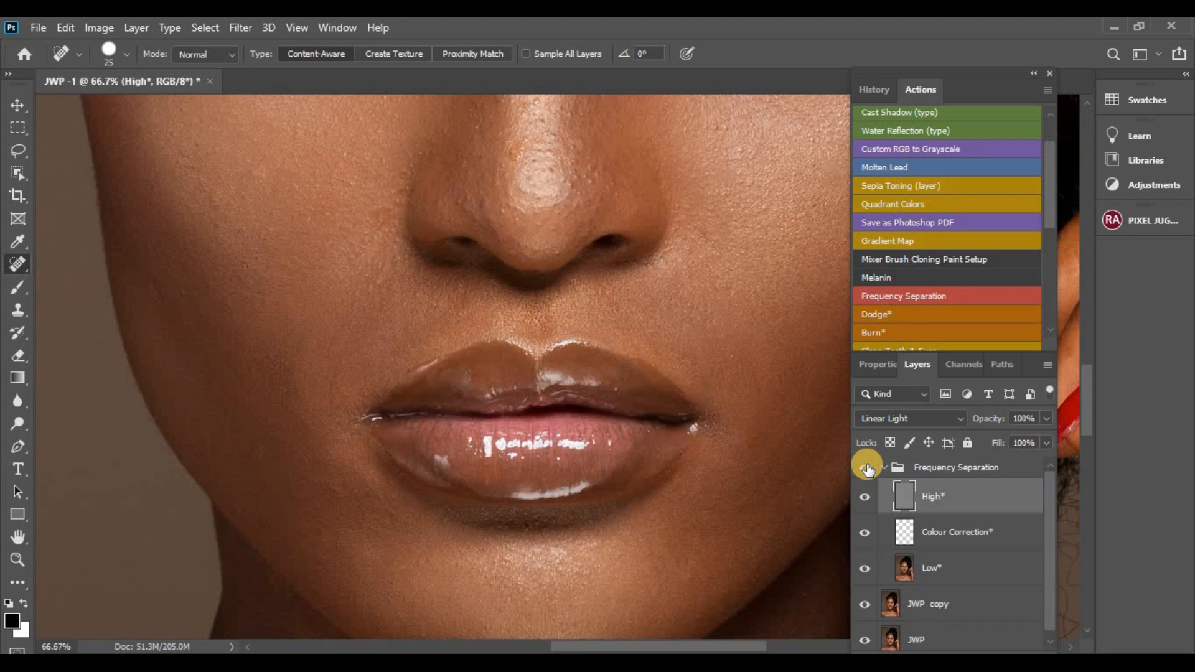
{"action": "left_click_drag", "start_coordinate": [1085, 386], "coordinate": [1081, 354]}
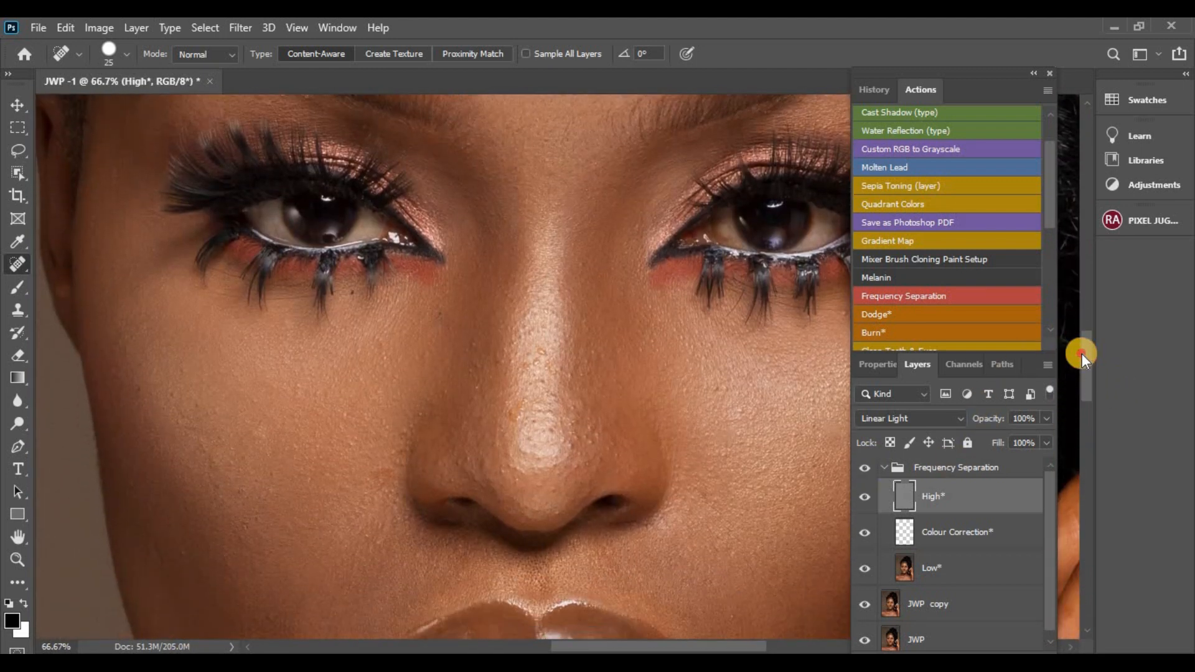
{"action": "left_click", "coordinate": [715, 390]}
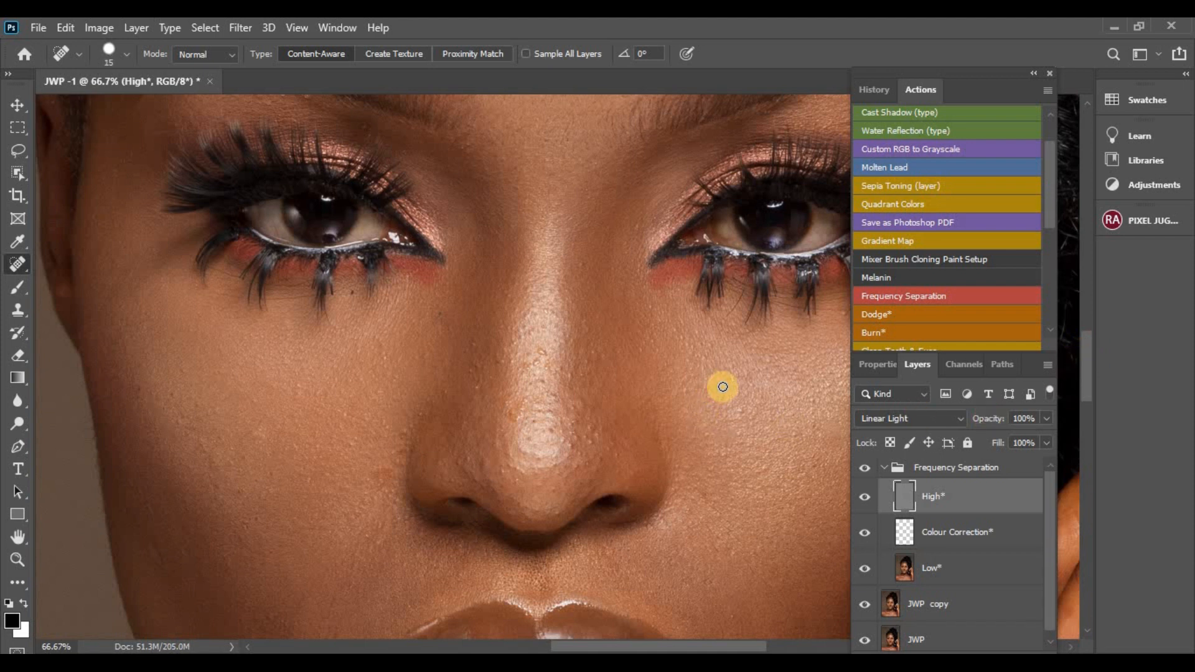
{"action": "left_click", "coordinate": [544, 350]}
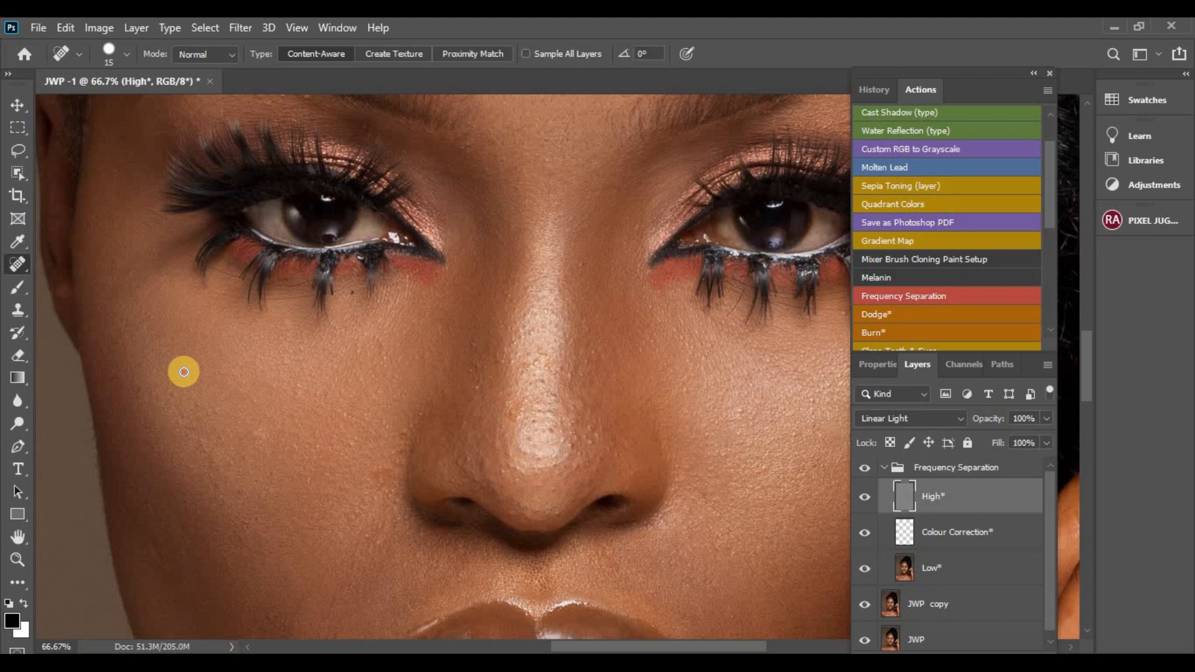
{"action": "left_click", "coordinate": [476, 344]}
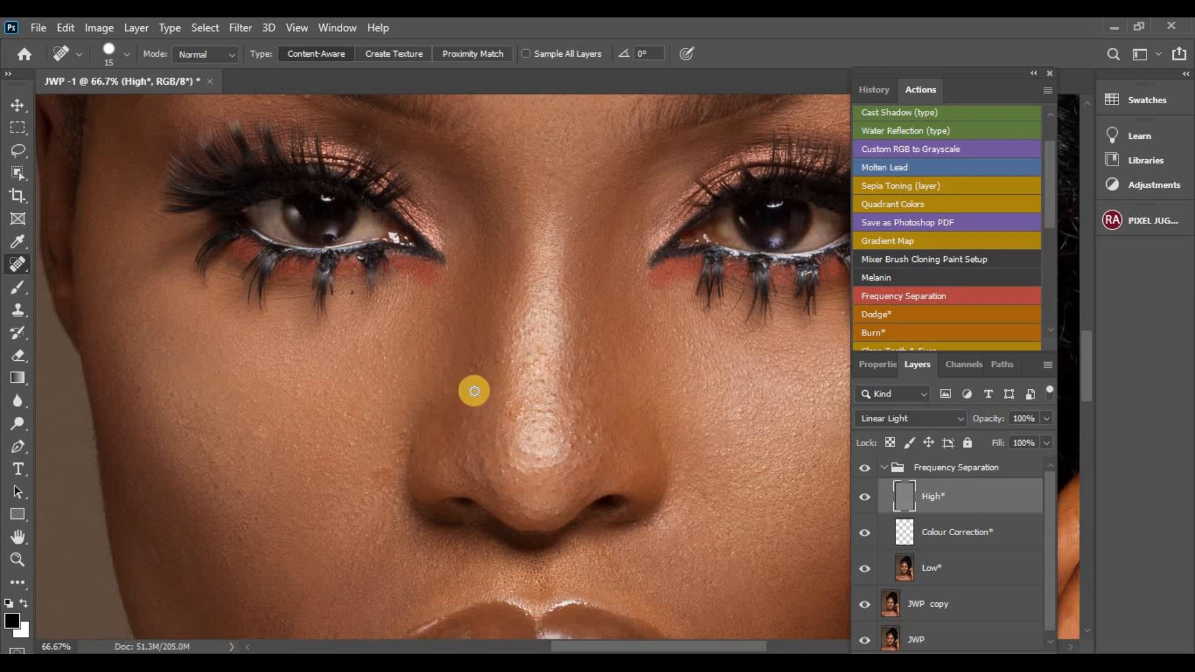
{"action": "left_click", "coordinate": [503, 361]}
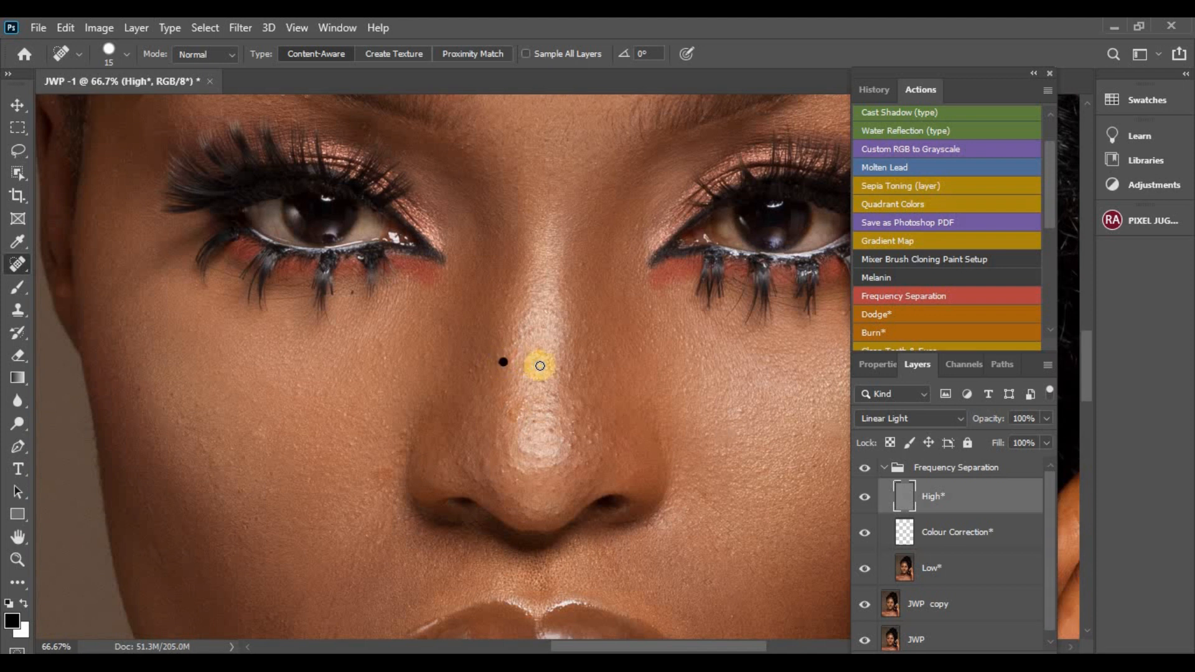
{"action": "left_click", "coordinate": [682, 392]}
- Spot heal the marks beside the mouth and along the chin and jaw with a brush size of 15 to 20
{"action": "mouse_move", "coordinate": [1086, 361]}
{"action": "left_mouse_down"}
{"action": "mouse_move", "coordinate": [1077, 308]}
{"action": "mouse_move", "coordinate": [1089, 360]}
{"action": "left_mouse_up"}
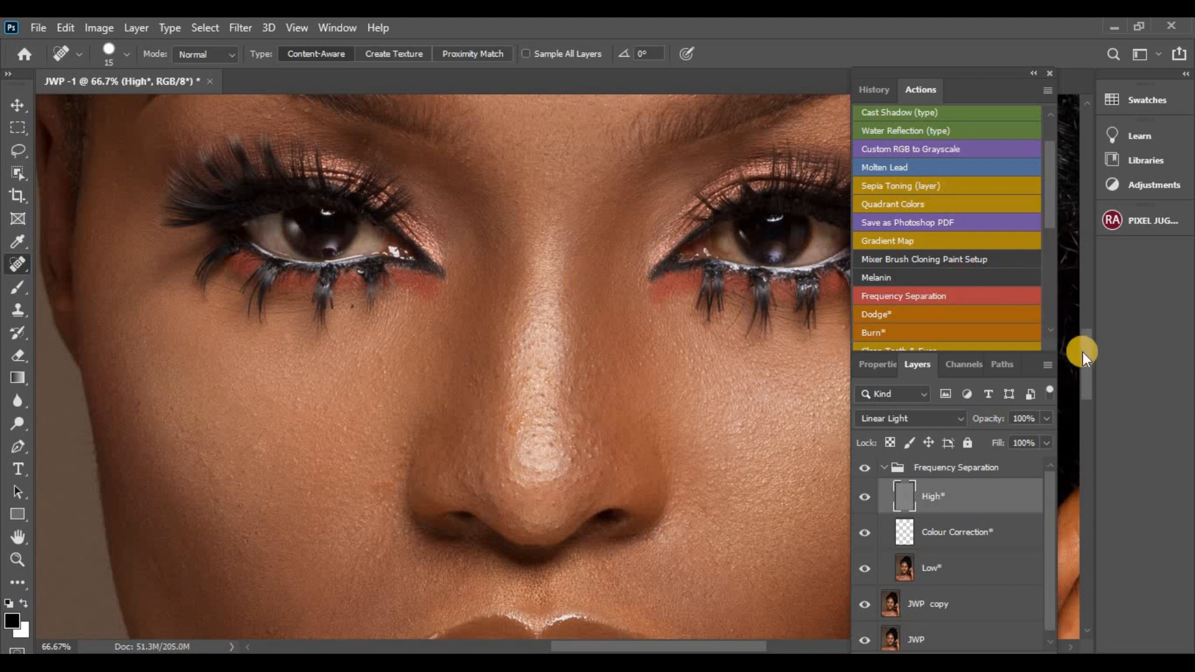
{"action": "left_click_drag", "start_coordinate": [1089, 347], "coordinate": [1071, 406]}
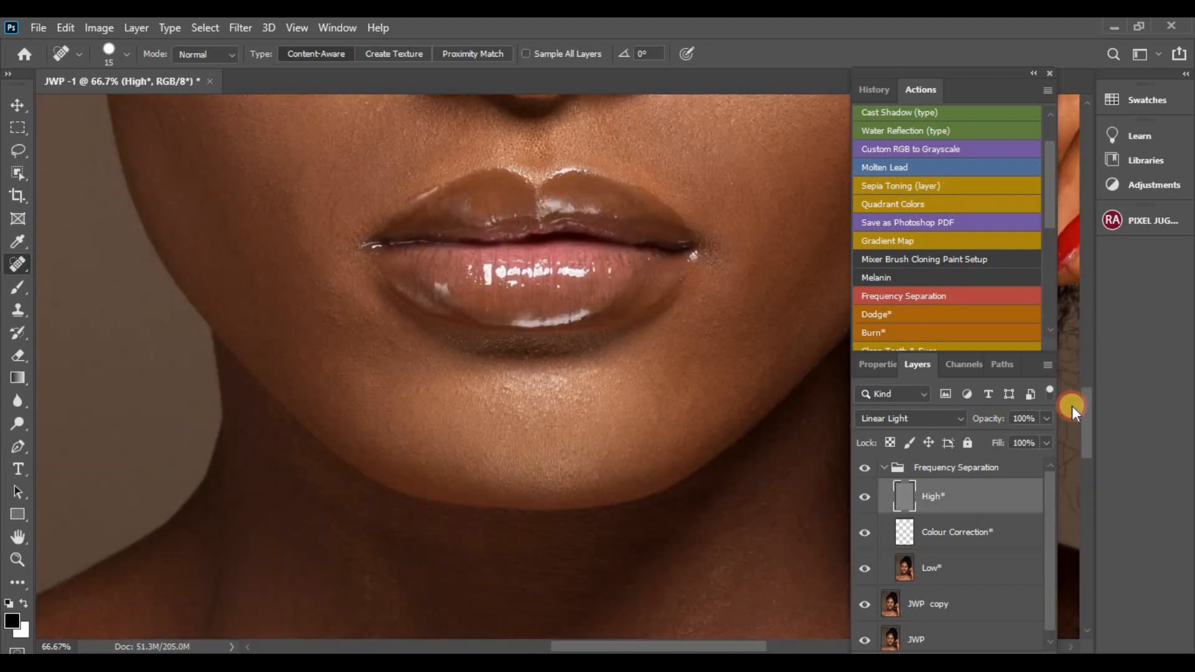
{"action": "left_click", "coordinate": [804, 422]}
{"action": "left_click", "coordinate": [751, 238]}
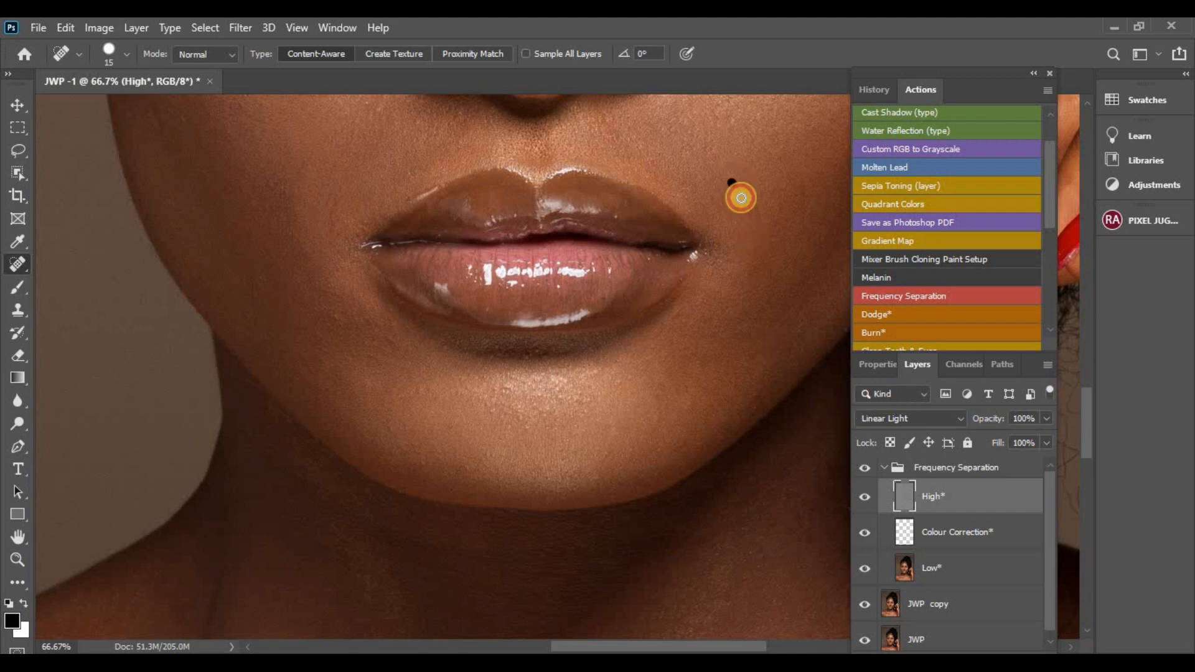
{"action": "key", "text": "bracketright"}
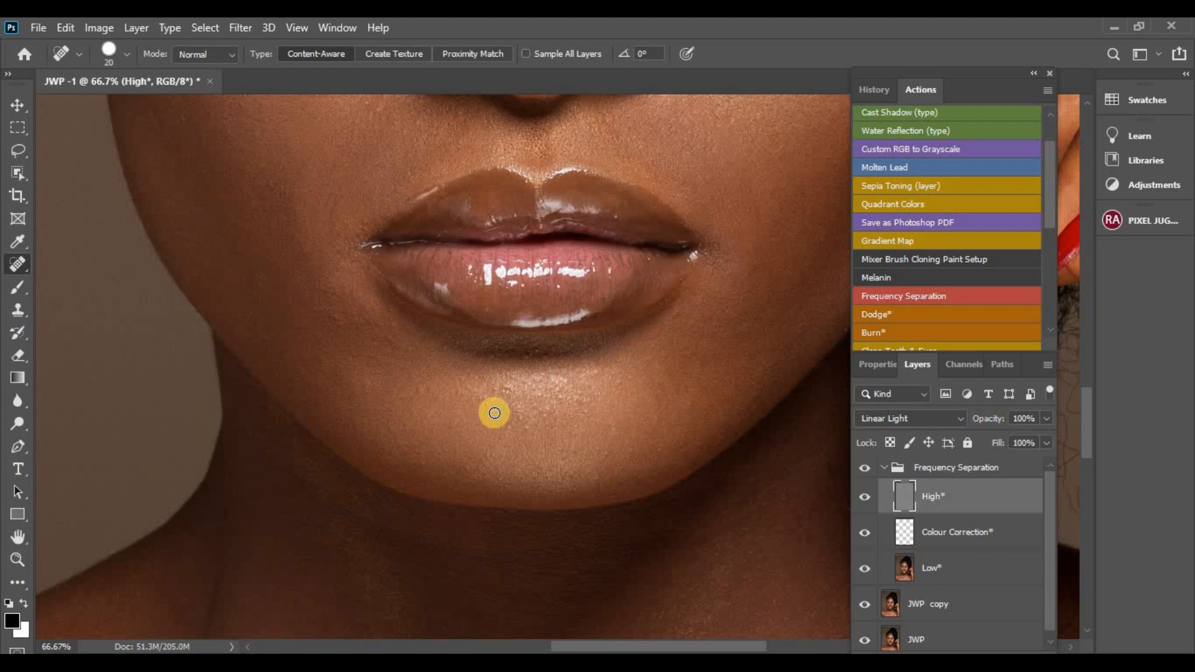
{"action": "left_click", "coordinate": [434, 455]}
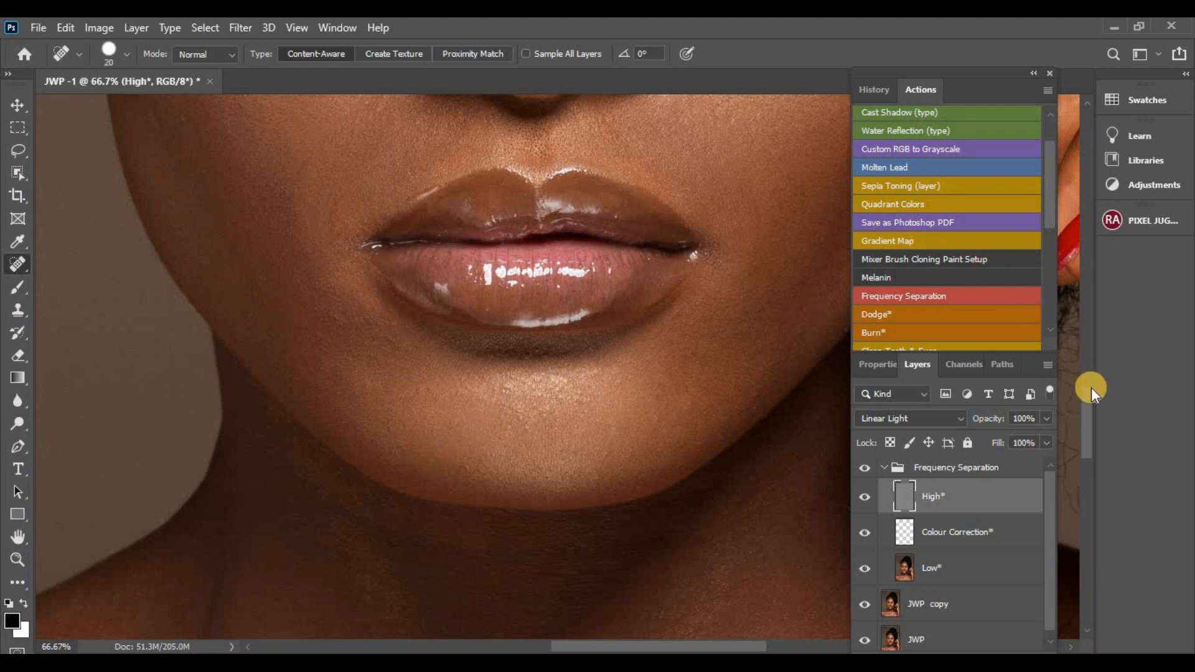
- Spot heal the blemishes in the middle and on the image-left side of the chest with a size 40 brush
{"action": "key", "text": "ctrl+minus"}
{"action": "key", "text": "ctrl+minus"}
{"action": "key", "text": "ctrl+minus"}
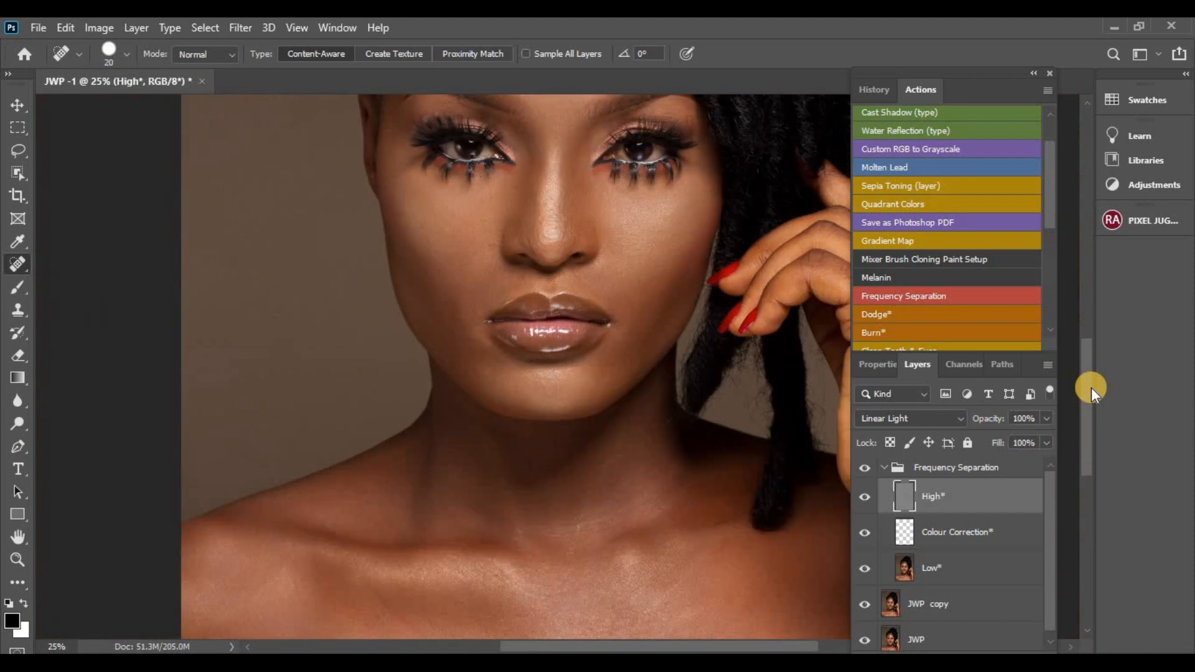
{"action": "left_click_drag", "start_coordinate": [1092, 387], "coordinate": [1089, 452]}
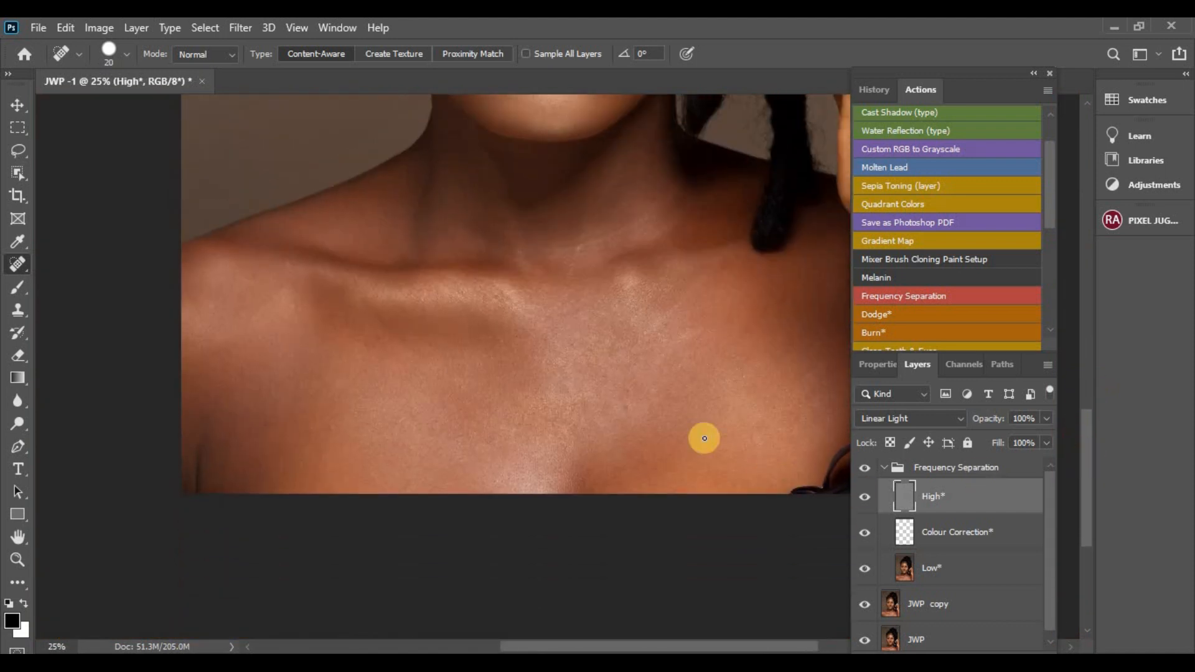
{"action": "key", "text": "bracketright"}
{"action": "key", "text": "bracketright"}
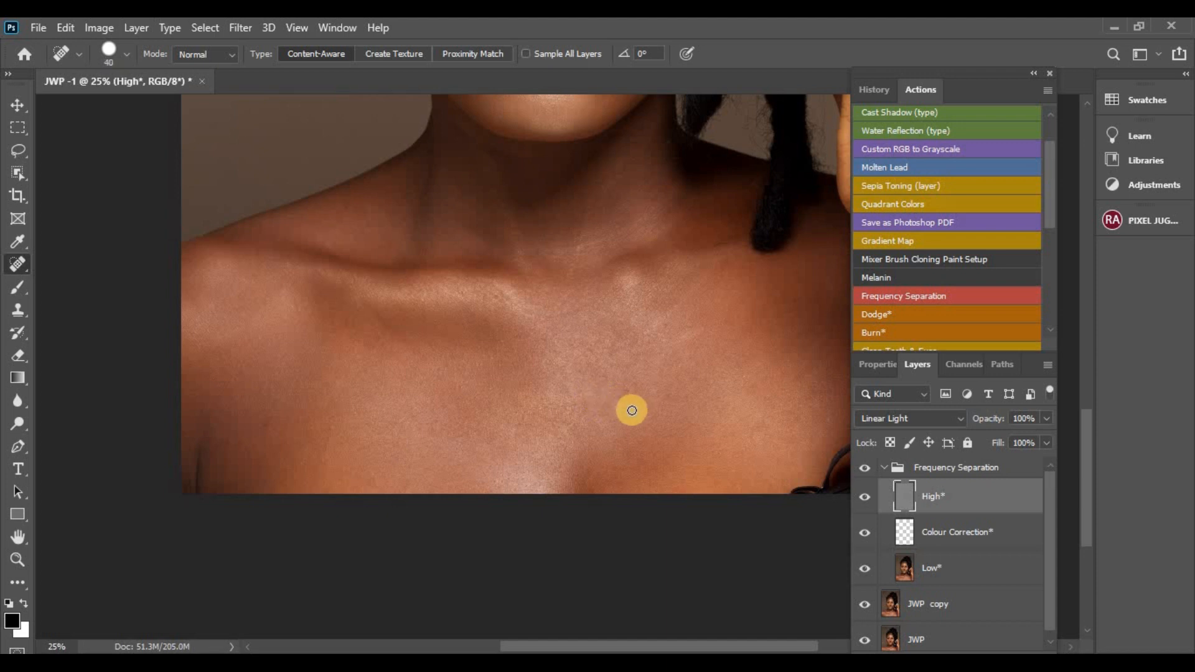
{"action": "left_click", "coordinate": [622, 405]}
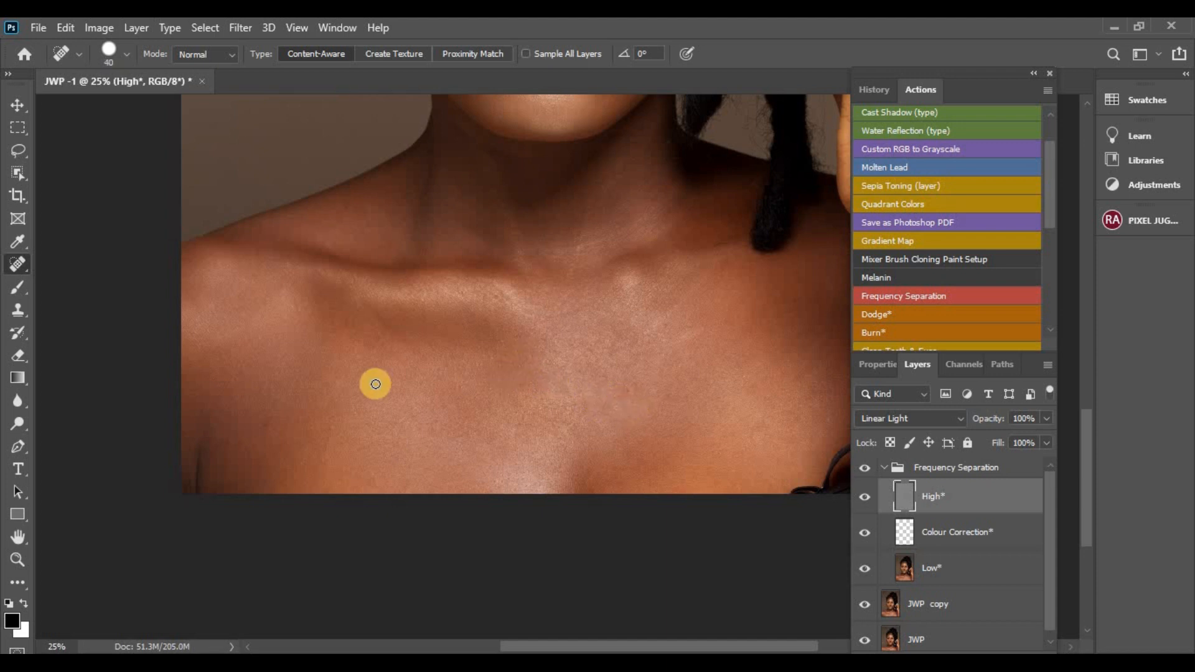
{"action": "left_click", "coordinate": [262, 419]}
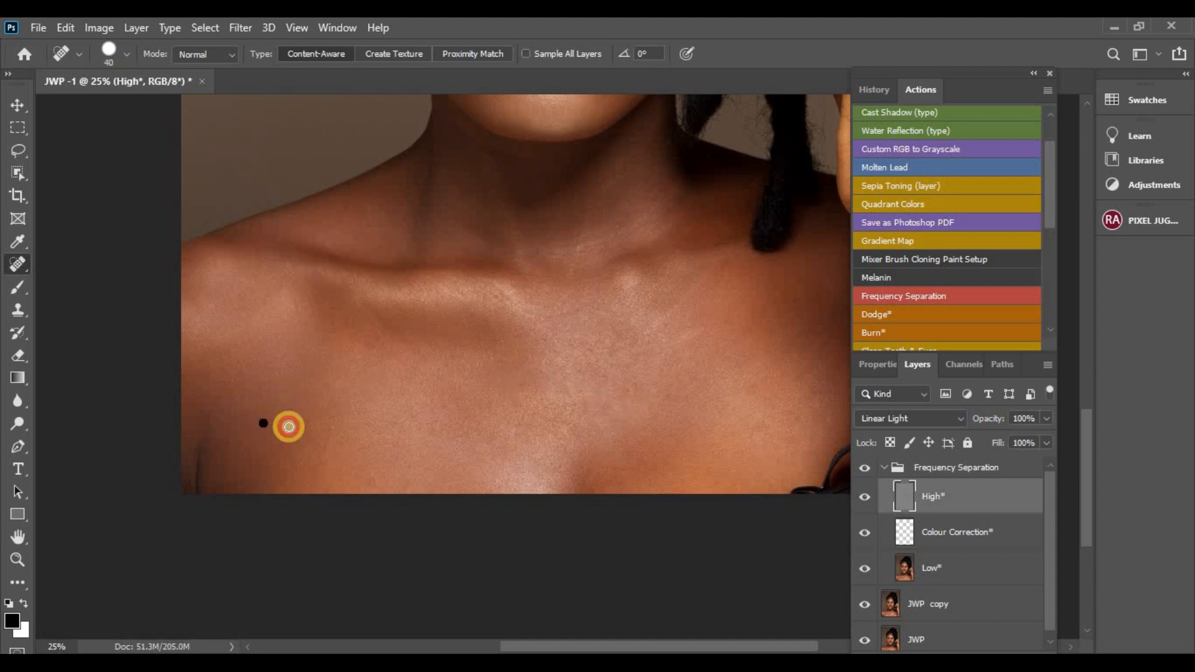
{"action": "left_click", "coordinate": [334, 427]}
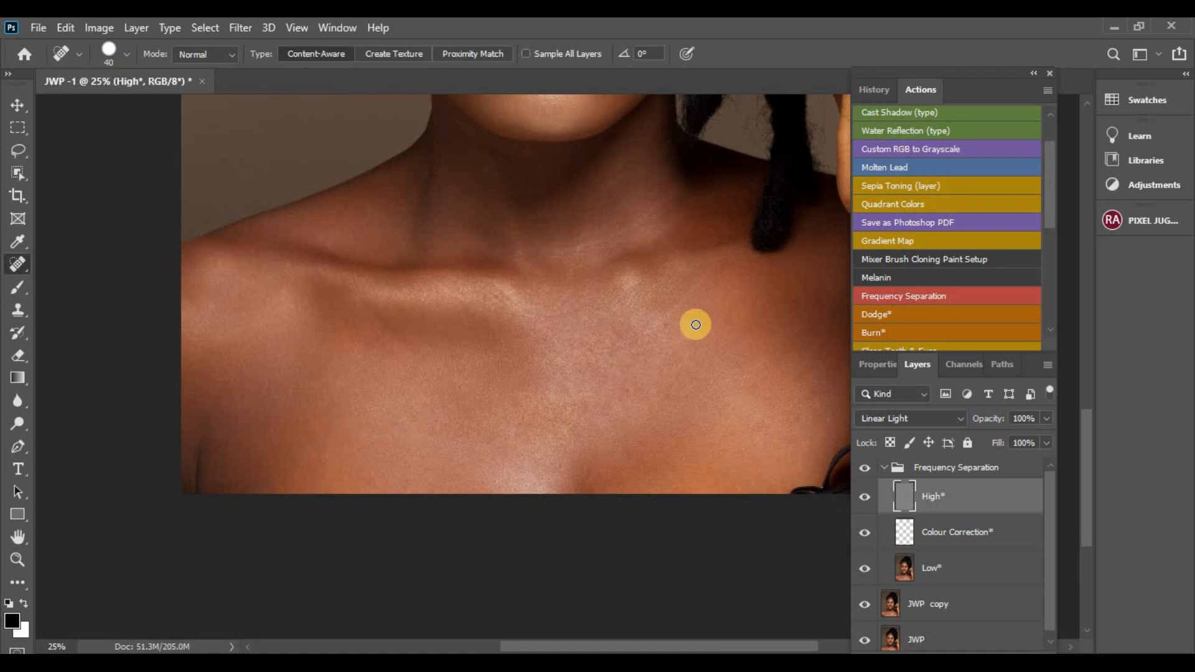
- Spot heal the skin at the temple beside the image-right eye with a size 20 brush
{"action": "left_click_drag", "start_coordinate": [1082, 457], "coordinate": [1098, 346]}
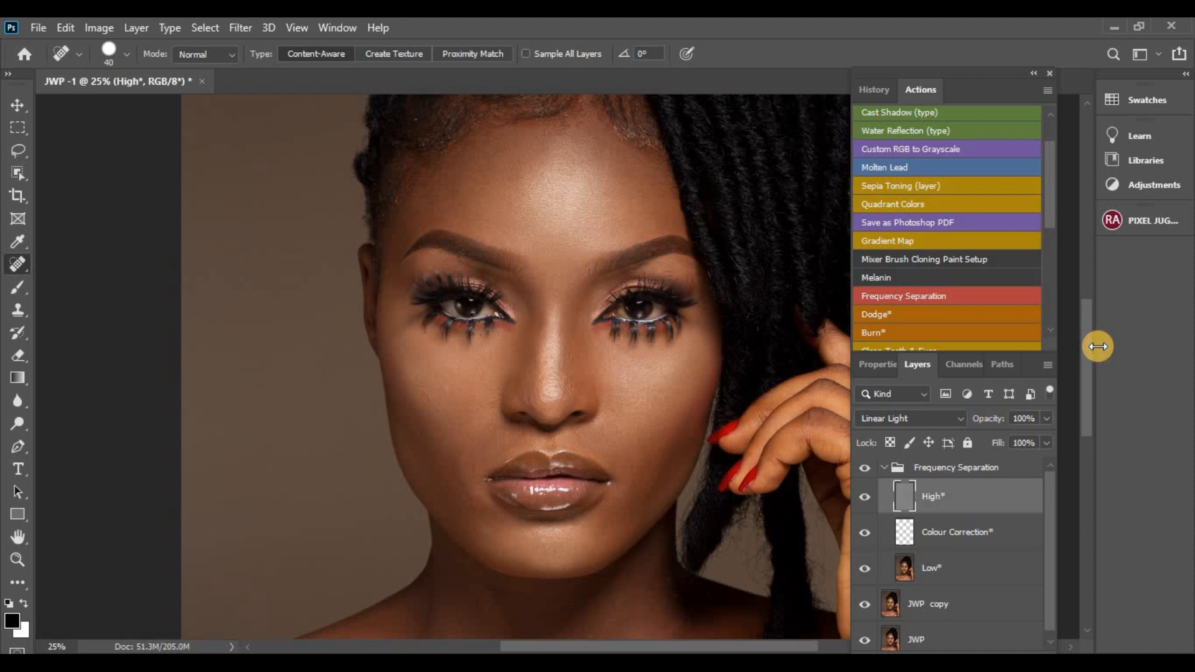
{"action": "key", "text": "ctrl+plus"}
{"action": "key", "text": "ctrl+plus"}
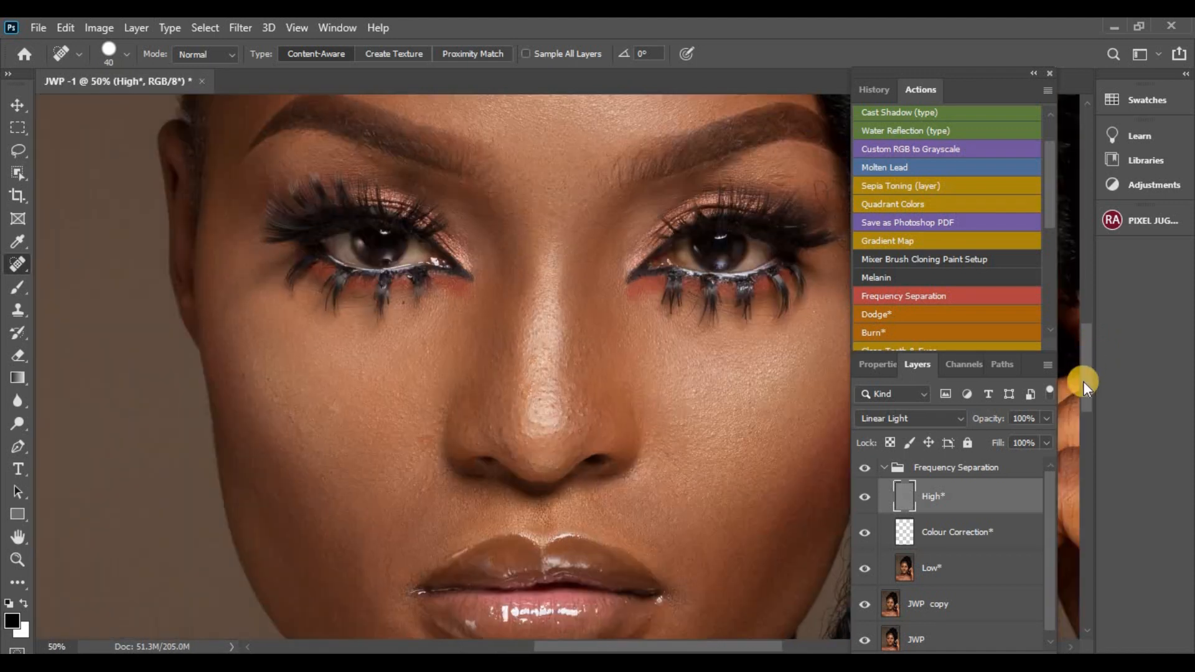
{"action": "left_click_drag", "start_coordinate": [712, 645], "coordinate": [758, 645]}
{"action": "key", "text": "bracketleft"}
{"action": "key", "text": "bracketleft"}
{"action": "mouse_move", "coordinate": [628, 211]}
{"action": "left_mouse_down"}
{"action": "mouse_move", "coordinate": [641, 176]}
{"action": "mouse_move", "coordinate": [616, 200]}
{"action": "mouse_move", "coordinate": [610, 176]}
{"action": "mouse_move", "coordinate": [613, 214]}
{"action": "mouse_move", "coordinate": [627, 213]}
{"action": "mouse_move", "coordinate": [637, 245]}
{"action": "mouse_move", "coordinate": [662, 247]}
{"action": "left_mouse_up"}
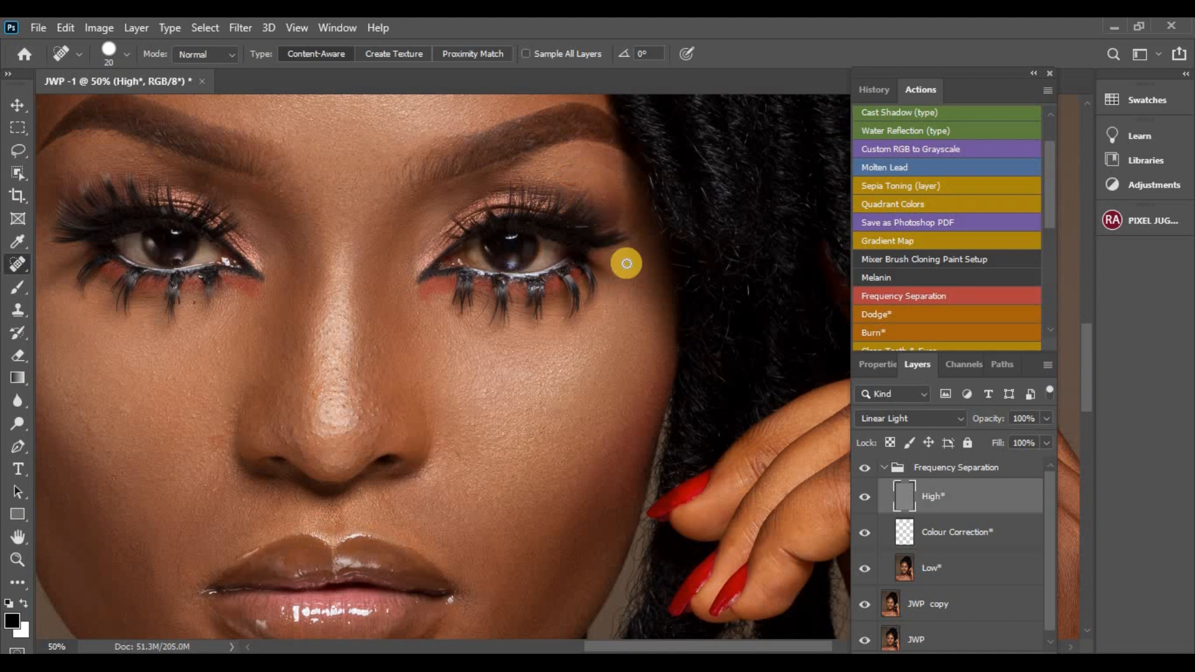
- Spot heal the image-right upper eyelid, the inner end of the image-left eyebrow and the image-left cheek with a size 15 brush
{"action": "key", "text": "bracketleft"}
{"action": "key", "text": "bracketright"}
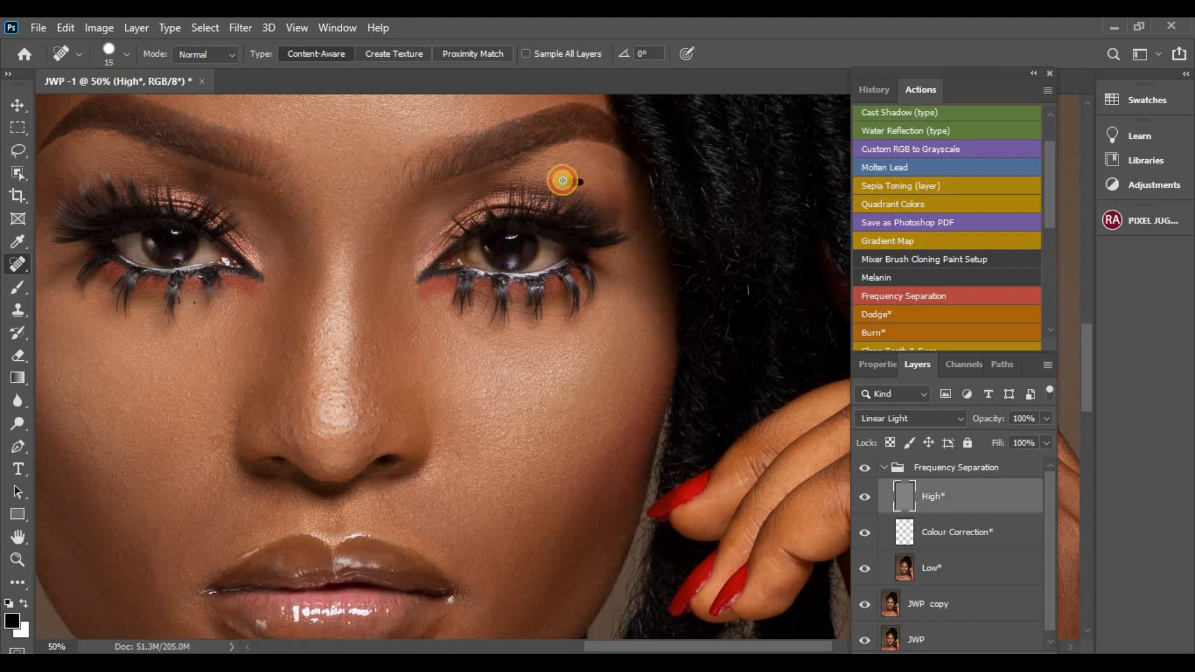
{"action": "left_click", "coordinate": [283, 192]}
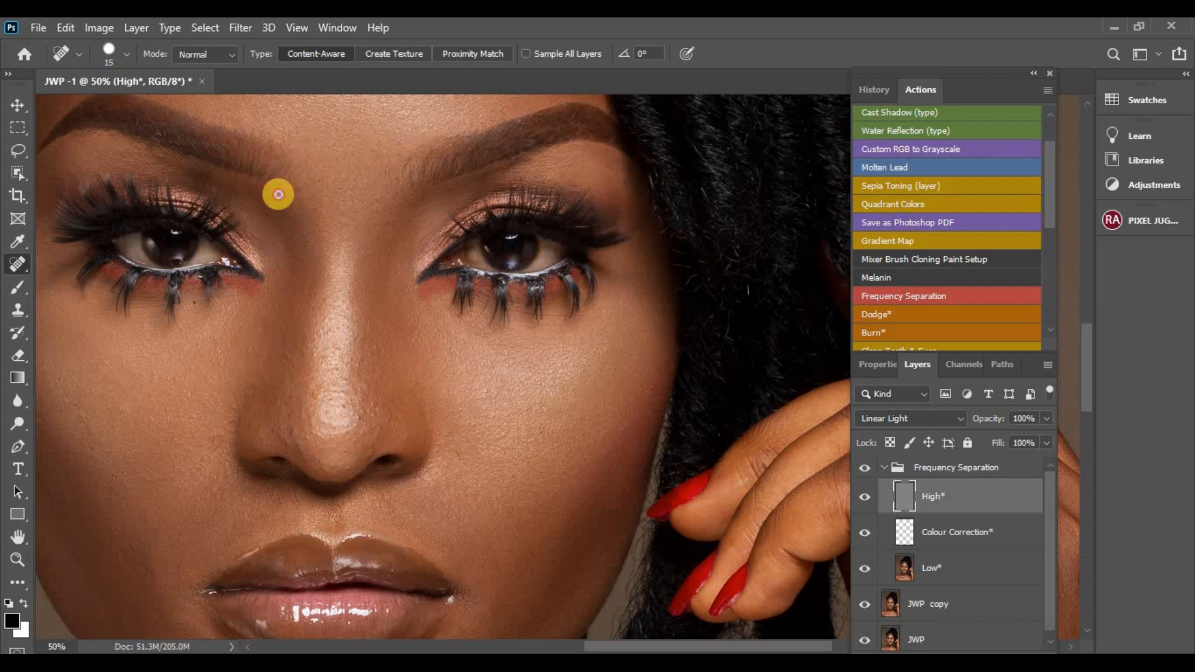
{"action": "left_click", "coordinate": [130, 379]}
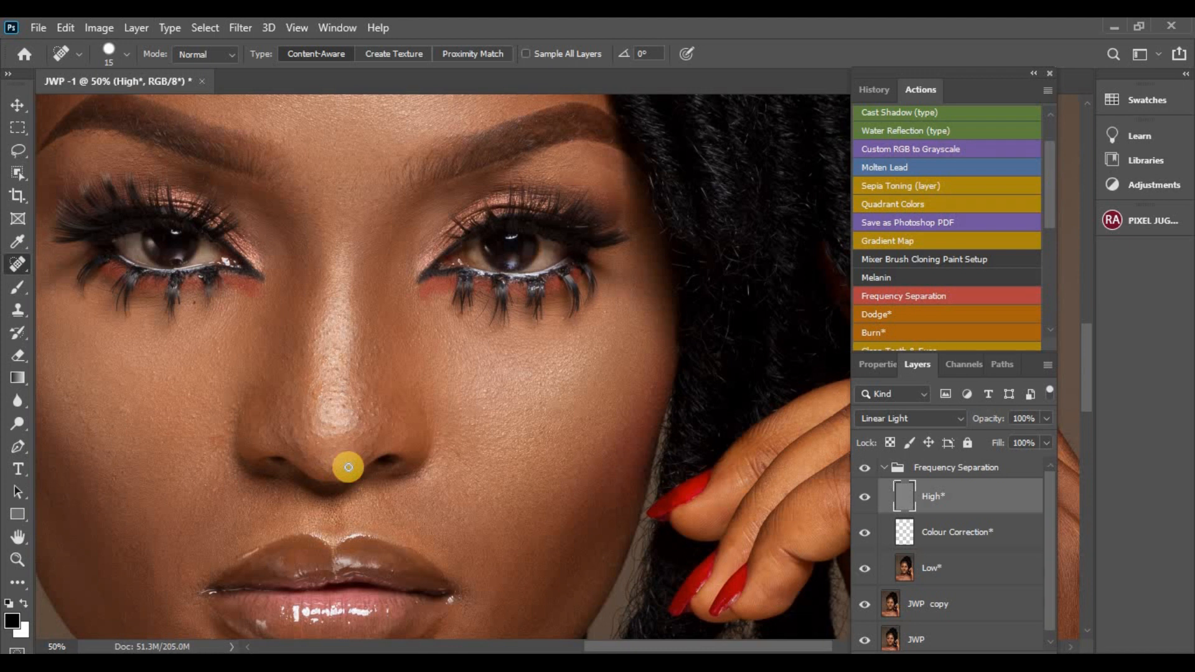
- Select the Low* layer and compare the whole portrait with the Frequency Separation group hidden and shown
{"action": "key", "text": "ctrl+minus"}
{"action": "key", "text": "ctrl+minus"}
{"action": "key", "text": "ctrl+minus"}
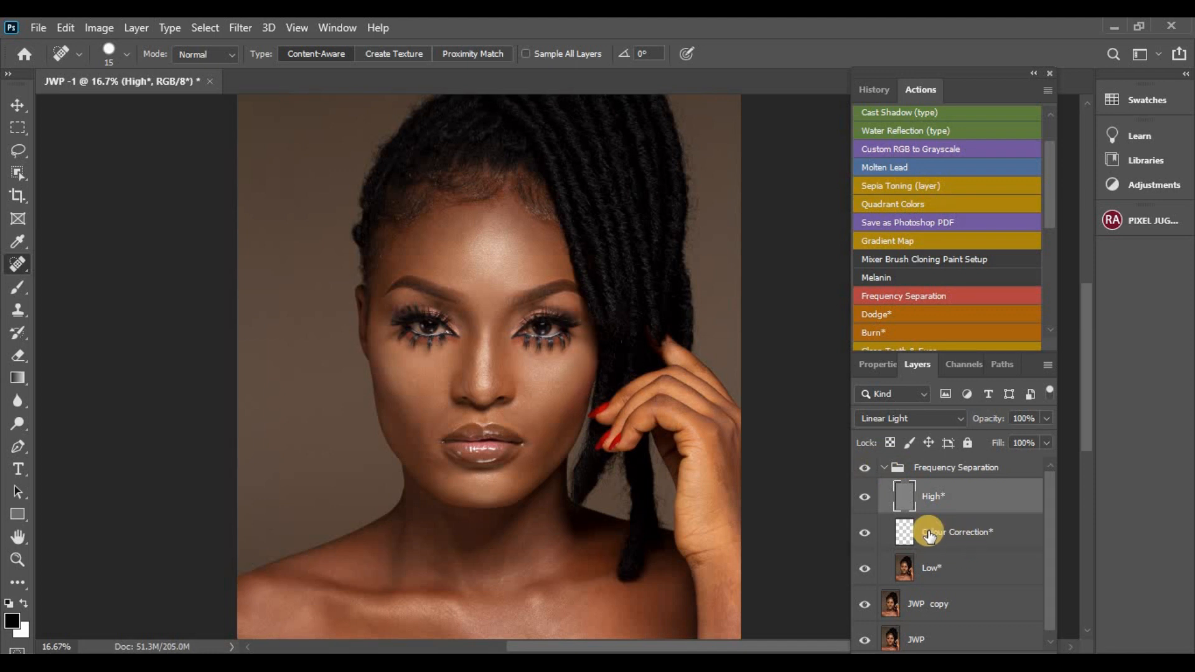
{"action": "left_click", "coordinate": [953, 563]}
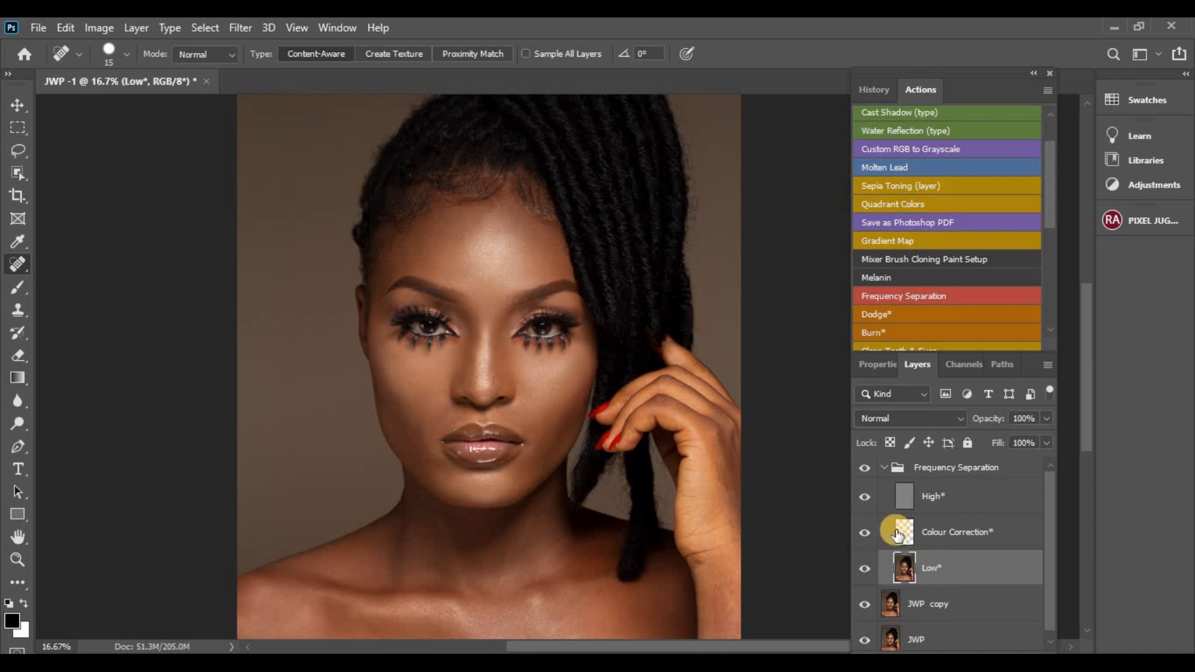
{"action": "left_click", "coordinate": [866, 466]}
{"action": "left_click", "coordinate": [866, 467]}
{"action": "left_click", "coordinate": [866, 467]}
- Outline the forehead between the hairline and the eyebrows on the Low* layer using the Lasso with a 30 px feather
{"action": "key", "text": "l"}
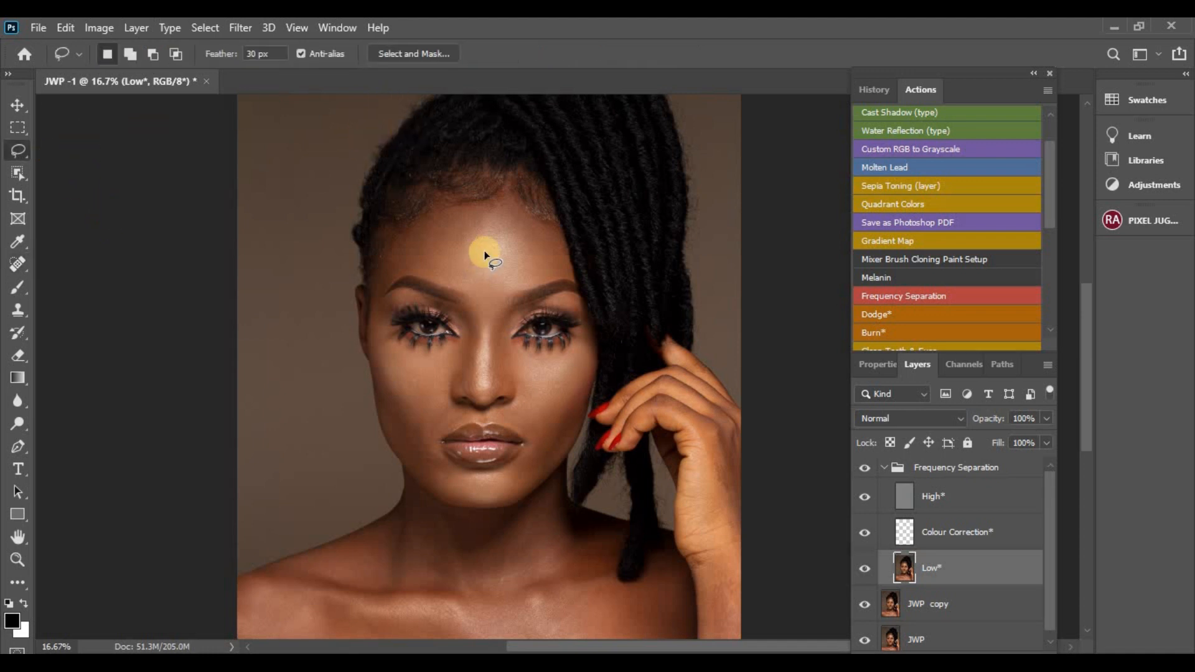
{"action": "scroll", "coordinate": [485, 255], "scroll_direction": "up", "scroll_amount": 1}
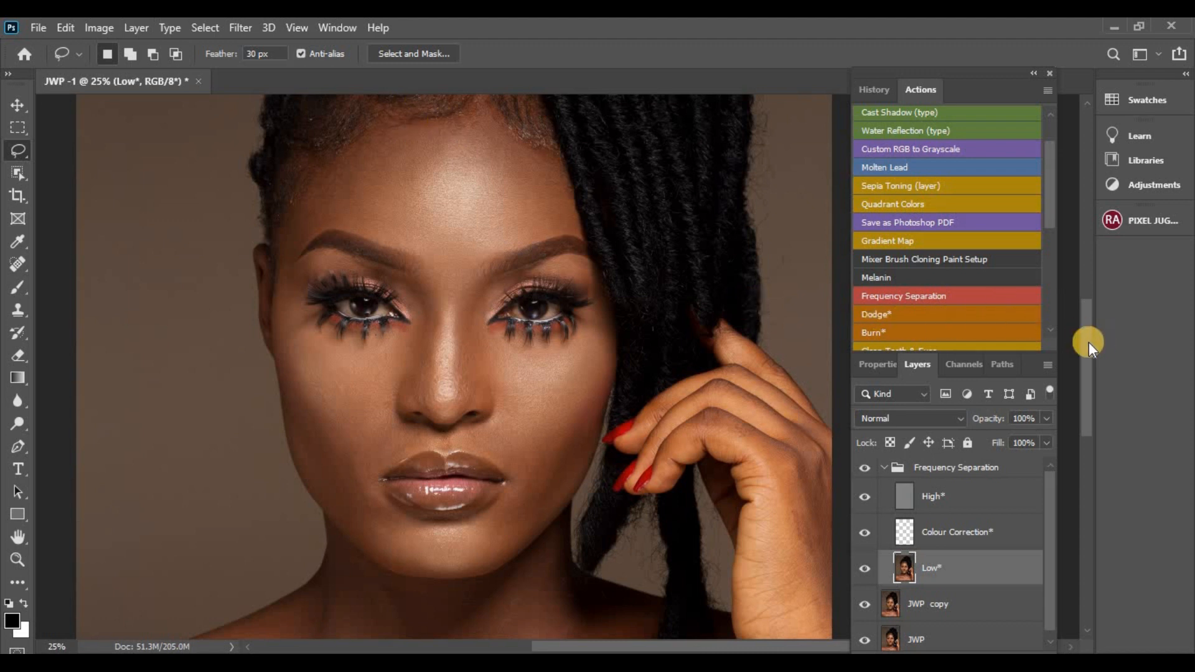
{"action": "left_click_drag", "start_coordinate": [1082, 341], "coordinate": [1081, 320]}
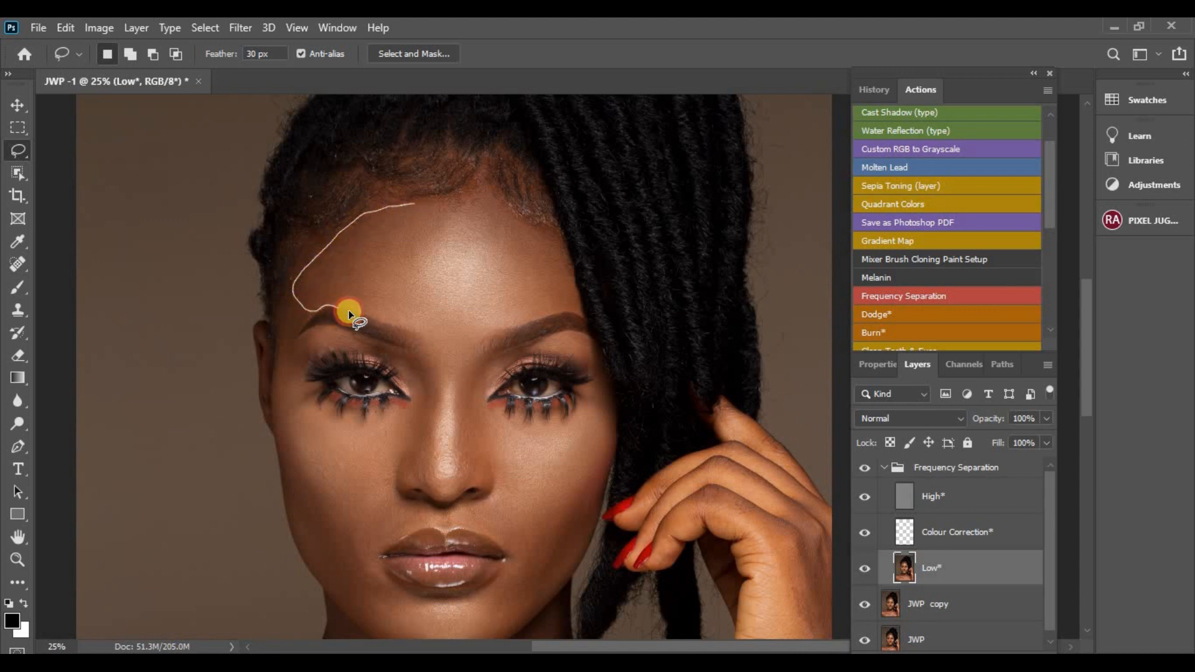
{"action": "left_click_drag", "start_coordinate": [409, 334], "coordinate": [448, 339]}
{"action": "left_click_drag", "start_coordinate": [553, 314], "coordinate": [573, 311]}
{"action": "left_click_drag", "start_coordinate": [565, 250], "coordinate": [552, 236]}
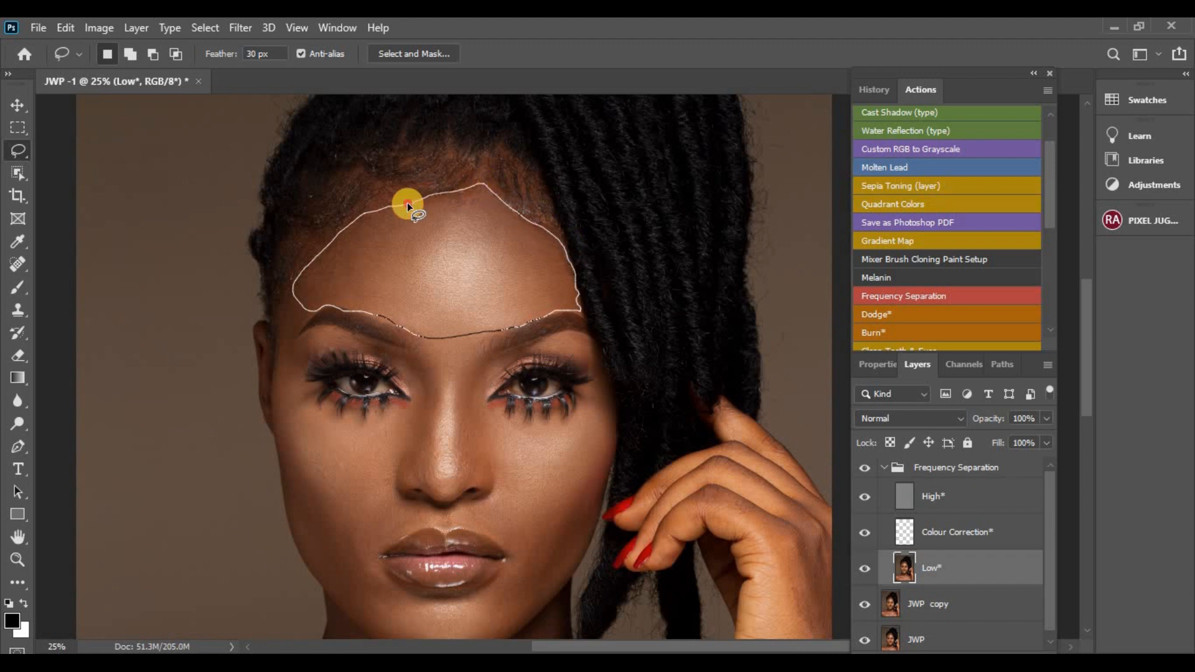
{"action": "left_click_drag", "start_coordinate": [405, 201], "coordinate": [346, 228]}
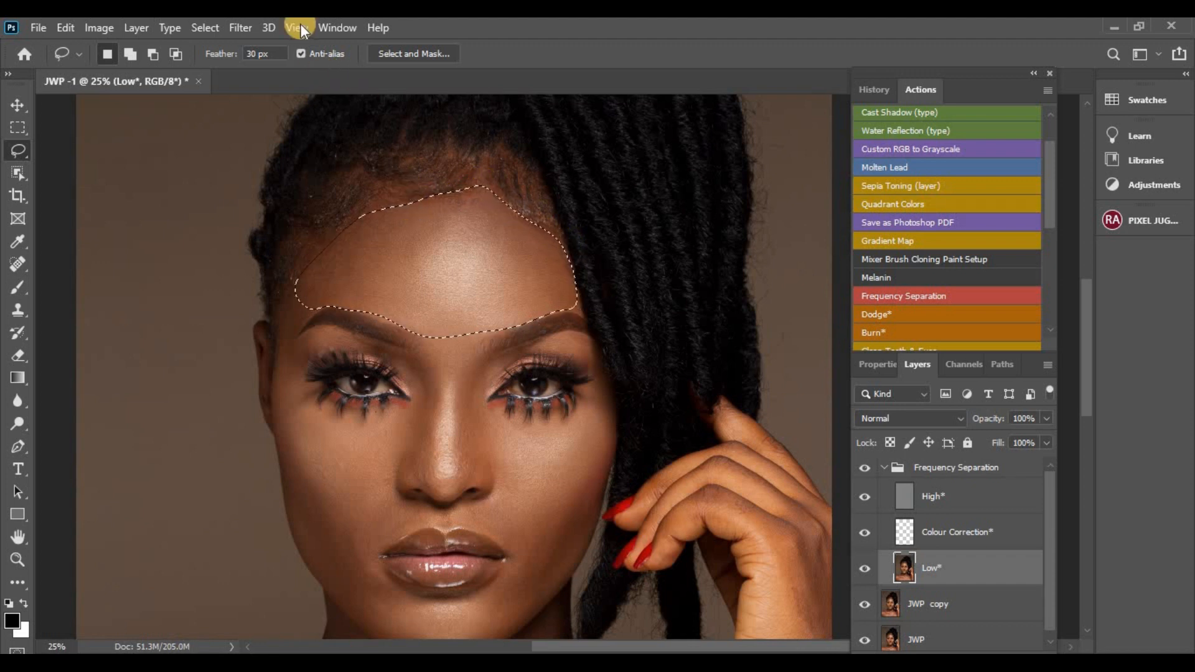
- Apply a Gaussian Blur with a 31.5-pixel radius to the selected forehead
{"action": "left_click", "coordinate": [243, 28]}
{"action": "mouse_move", "coordinate": [342, 239]}
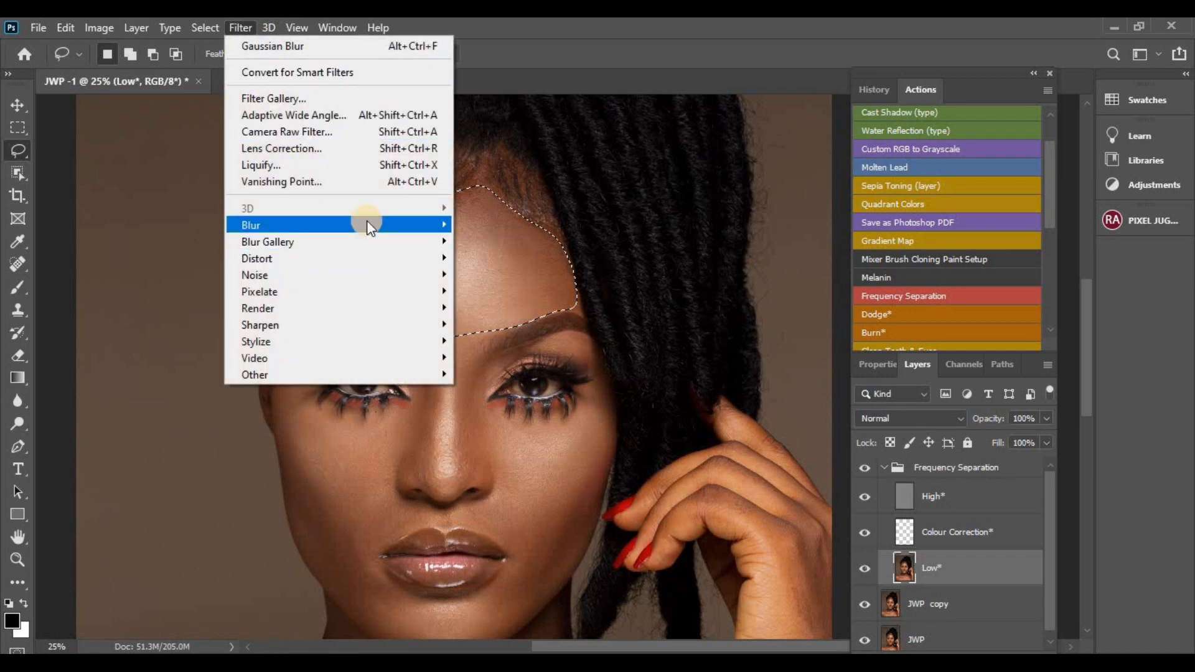
{"action": "mouse_move", "coordinate": [367, 224]}
{"action": "left_click", "coordinate": [497, 290]}
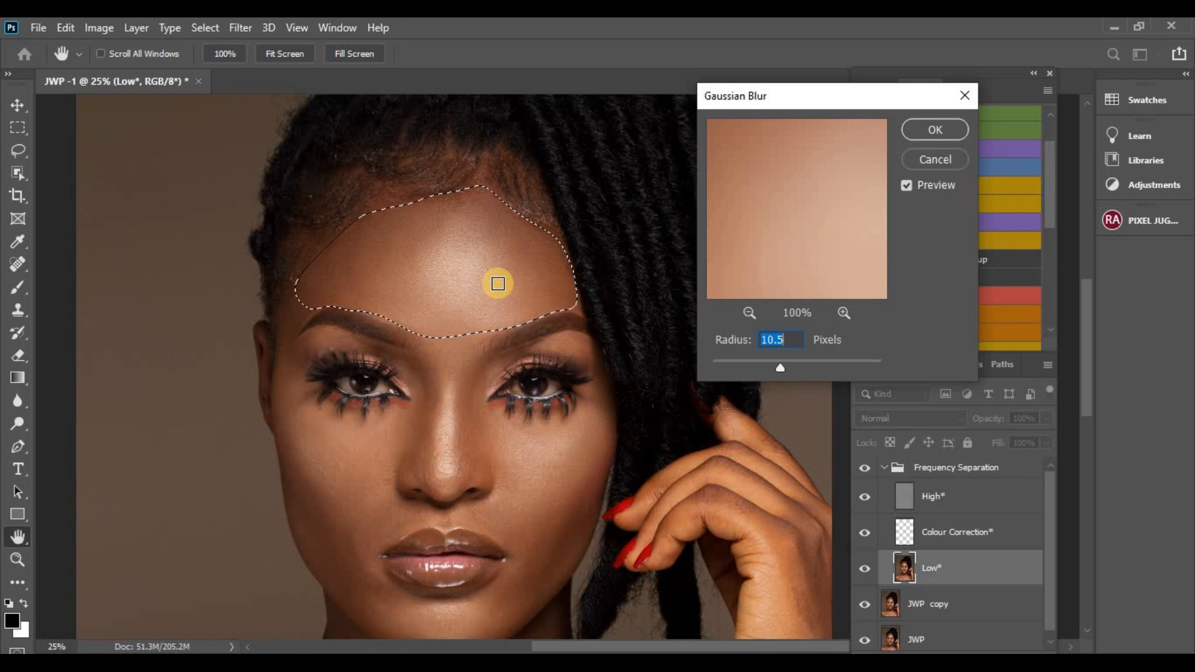
{"action": "type", "text": "31"}
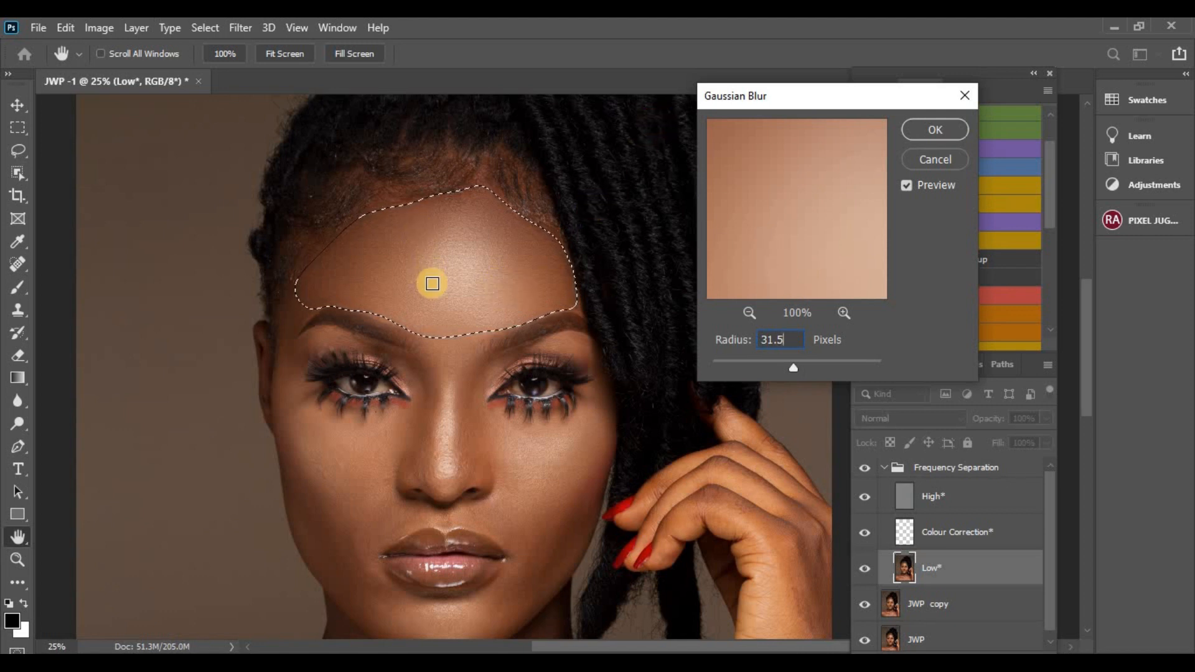
{"action": "left_click", "coordinate": [935, 129]}
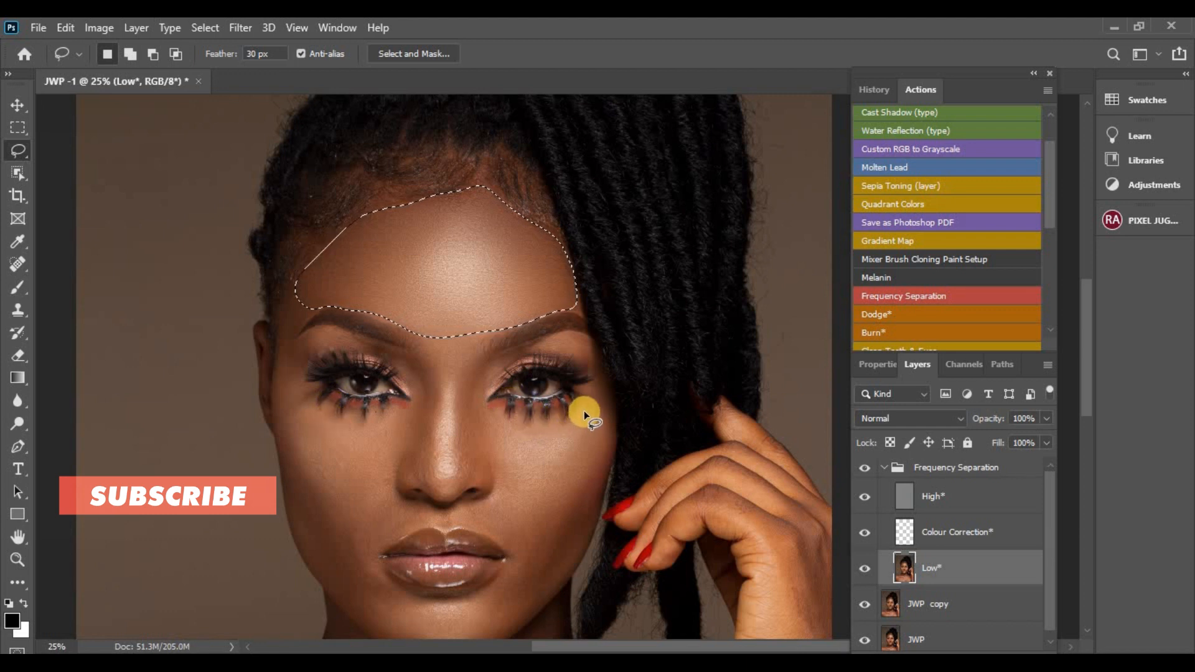
- Lasso the image-right cheek from below the eye to the jaw and reapply the last Gaussian Blur
{"action": "mouse_move", "coordinate": [582, 402]}
{"action": "left_mouse_down"}
{"action": "mouse_move", "coordinate": [530, 426]}
{"action": "mouse_move", "coordinate": [493, 416]}
{"action": "left_mouse_up"}
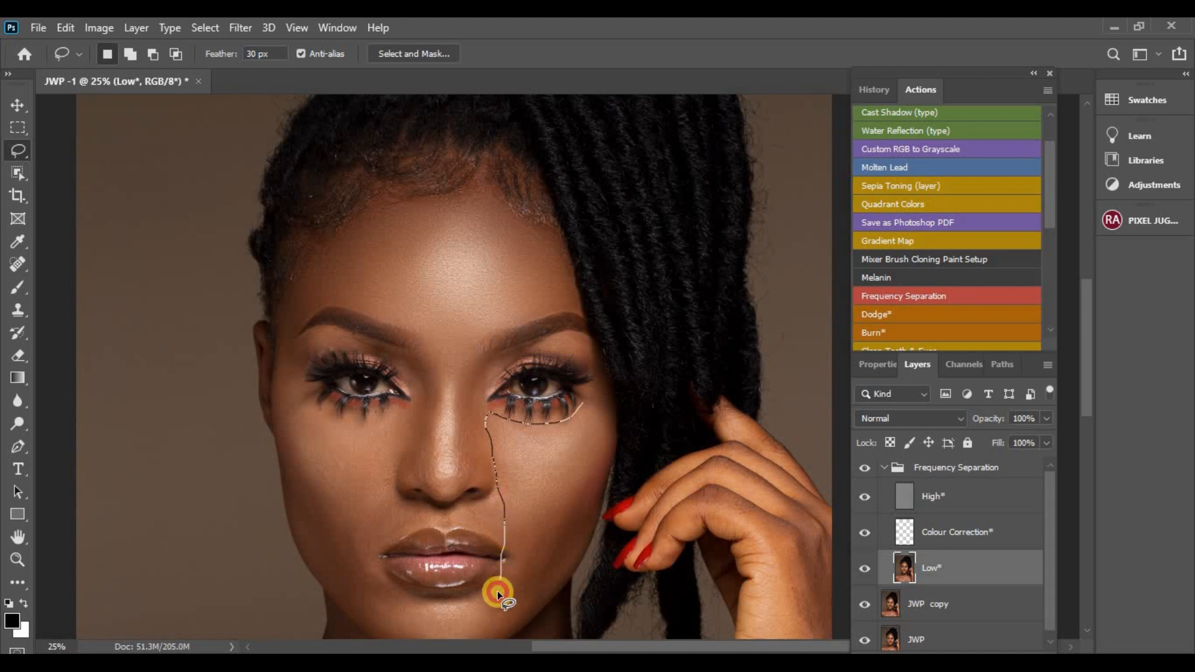
{"action": "mouse_move", "coordinate": [498, 618]}
{"action": "left_mouse_down"}
{"action": "mouse_move", "coordinate": [507, 629]}
{"action": "mouse_move", "coordinate": [545, 604]}
{"action": "left_mouse_up"}
{"action": "mouse_move", "coordinate": [613, 407]}
{"action": "left_mouse_down"}
{"action": "mouse_move", "coordinate": [607, 375]}
{"action": "mouse_move", "coordinate": [575, 409]}
{"action": "left_mouse_up"}
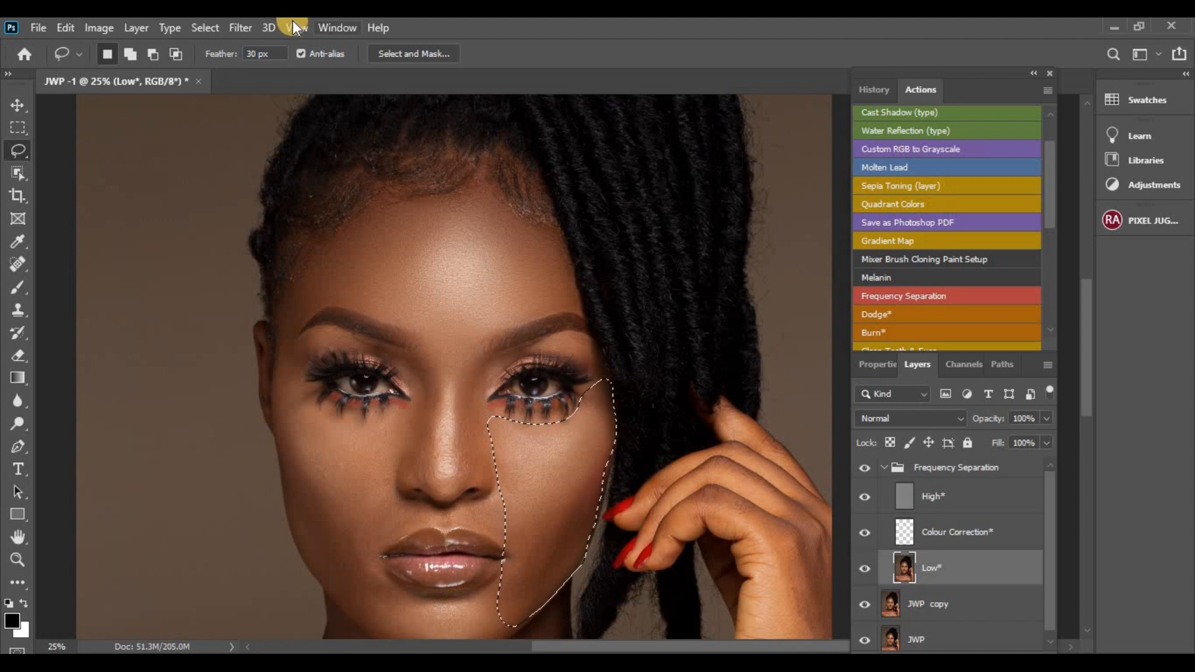
{"action": "left_click", "coordinate": [241, 26]}
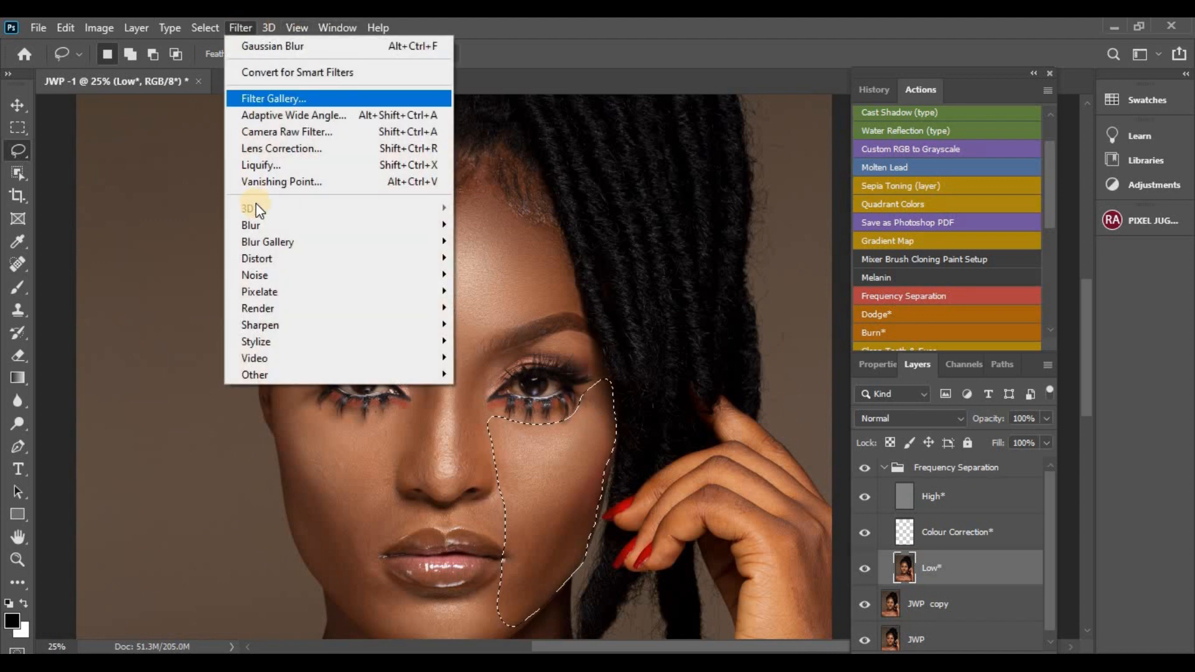
{"action": "left_click", "coordinate": [282, 45]}
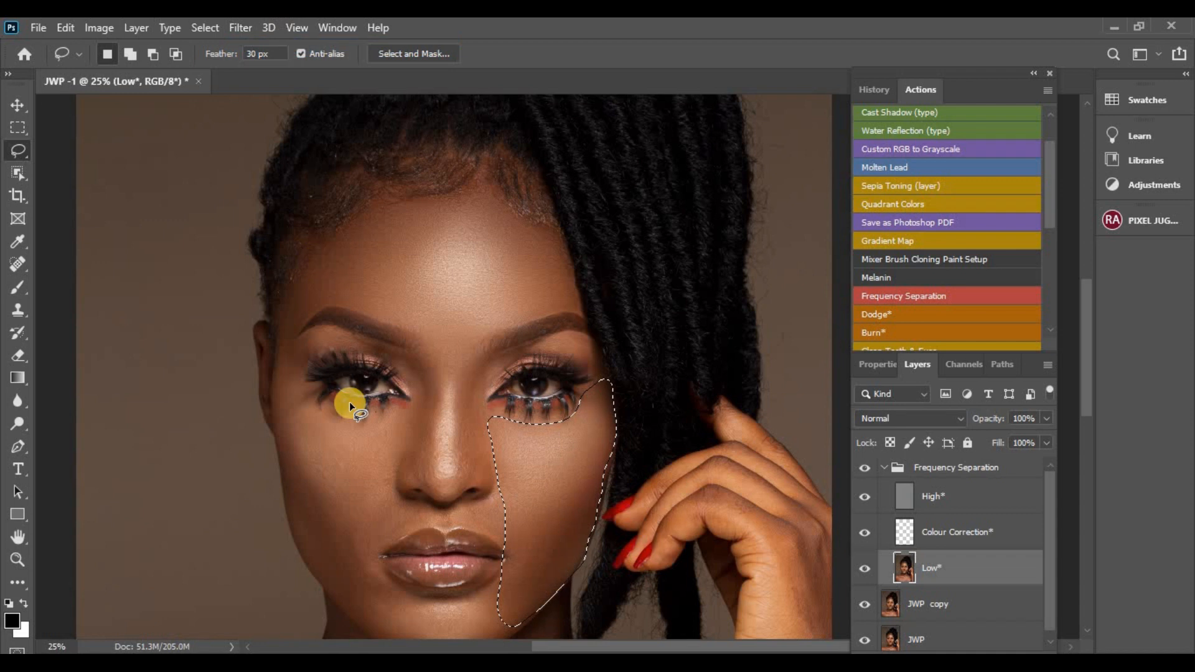
- Lasso the image-left temple and upper cheek around the outside of the eye and reapply the last Gaussian Blur
{"action": "mouse_move", "coordinate": [365, 419]}
{"action": "left_mouse_down"}
{"action": "mouse_move", "coordinate": [315, 408]}
{"action": "mouse_move", "coordinate": [303, 382]}
{"action": "left_mouse_up"}
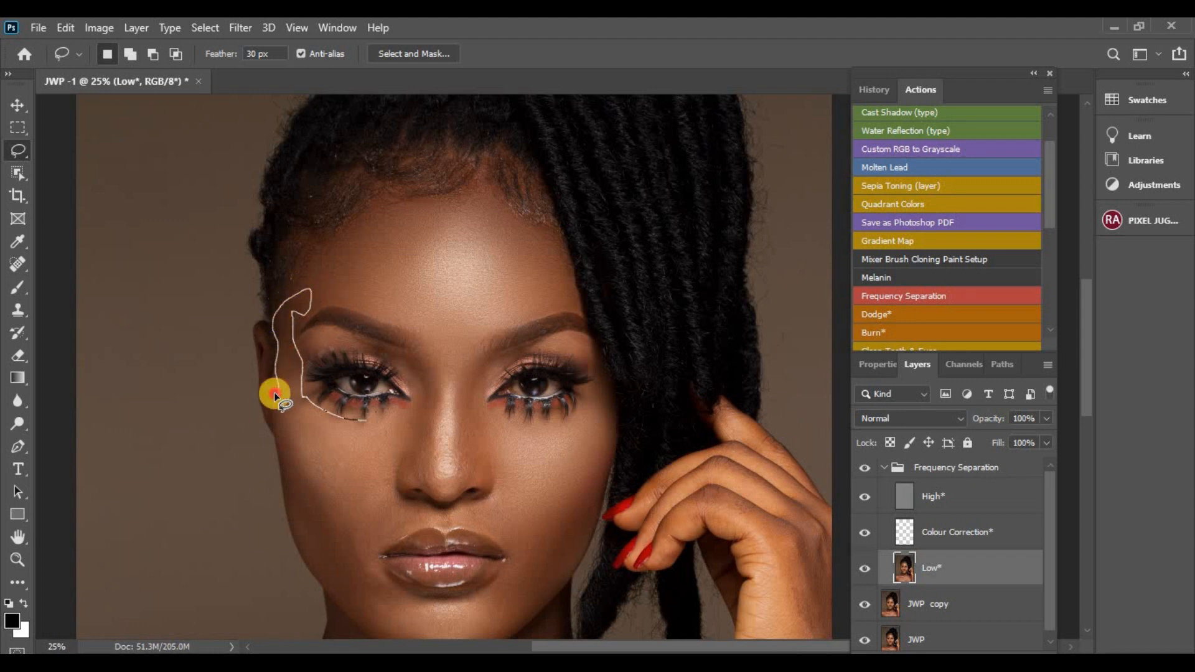
{"action": "mouse_move", "coordinate": [282, 446]}
{"action": "left_mouse_down"}
{"action": "mouse_move", "coordinate": [302, 483]}
{"action": "mouse_move", "coordinate": [356, 496]}
{"action": "left_mouse_up"}
{"action": "mouse_move", "coordinate": [424, 377]}
{"action": "left_mouse_down"}
{"action": "mouse_move", "coordinate": [404, 408]}
{"action": "mouse_move", "coordinate": [357, 420]}
{"action": "left_mouse_up"}
{"action": "left_click", "coordinate": [240, 27]}
{"action": "left_click", "coordinate": [259, 46]}
- Lasso the image-left lower cheek down to the jawline beside the mouth and reapply the last Gaussian Blur
{"action": "left_click_drag", "start_coordinate": [1085, 338], "coordinate": [1087, 390]}
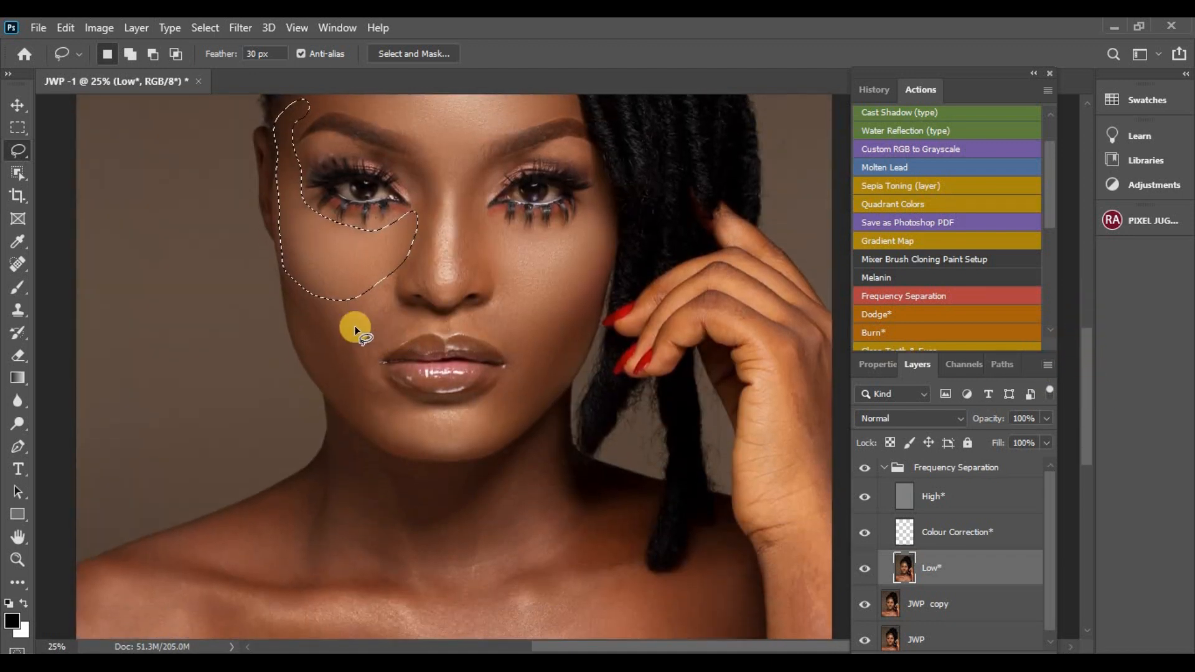
{"action": "left_click_drag", "start_coordinate": [284, 280], "coordinate": [290, 308]}
{"action": "left_click_drag", "start_coordinate": [310, 372], "coordinate": [332, 398]}
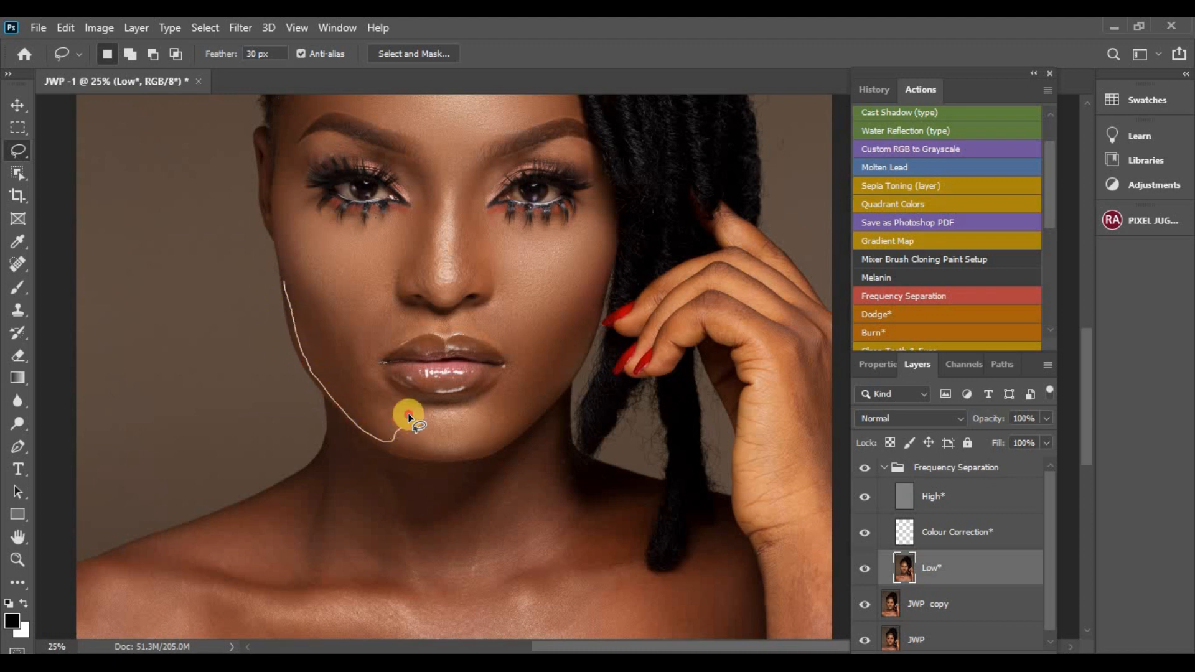
{"action": "mouse_move", "coordinate": [388, 347]}
{"action": "left_mouse_down"}
{"action": "mouse_move", "coordinate": [397, 298]}
{"action": "mouse_move", "coordinate": [317, 275]}
{"action": "mouse_move", "coordinate": [286, 285]}
{"action": "left_mouse_up"}
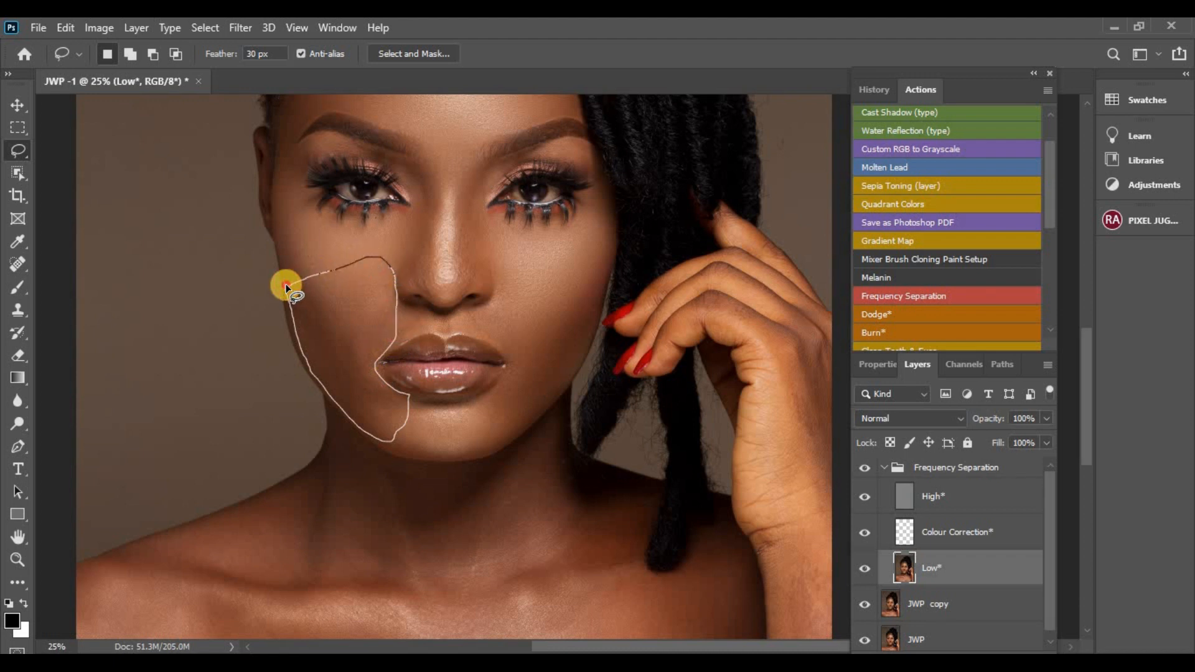
{"action": "left_click", "coordinate": [240, 28]}
{"action": "left_click", "coordinate": [260, 46]}
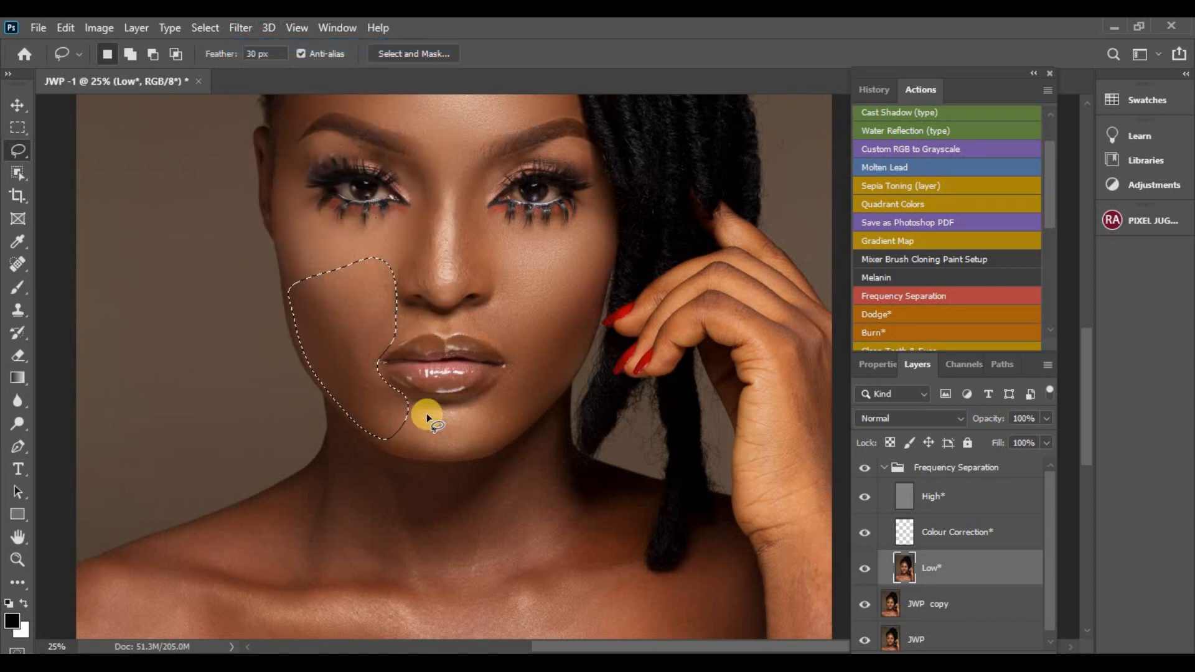
- Smooth the chin below the lips with a Lasso selection and the last Gaussian Blur, then compare with the Frequency Separation group hidden and shown
{"action": "left_click_drag", "start_coordinate": [407, 394], "coordinate": [442, 394]}
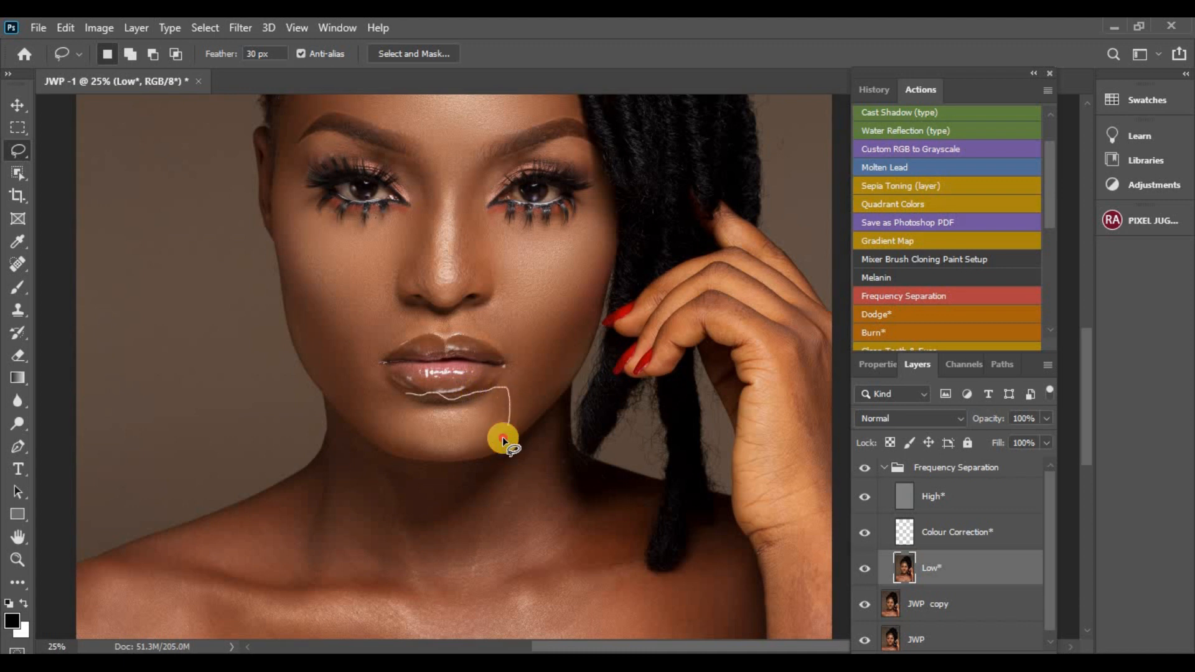
{"action": "left_click_drag", "start_coordinate": [497, 444], "coordinate": [394, 446]}
{"action": "left_click_drag", "start_coordinate": [407, 396], "coordinate": [412, 396]}
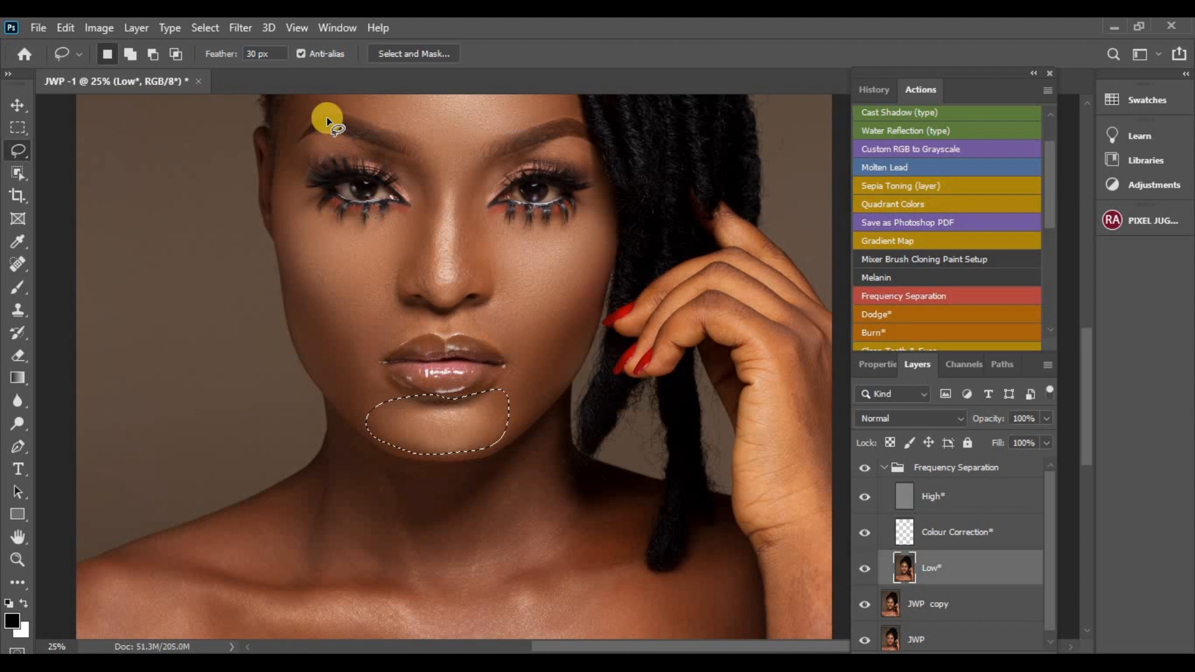
{"action": "left_click", "coordinate": [242, 26]}
{"action": "left_click", "coordinate": [252, 27]}
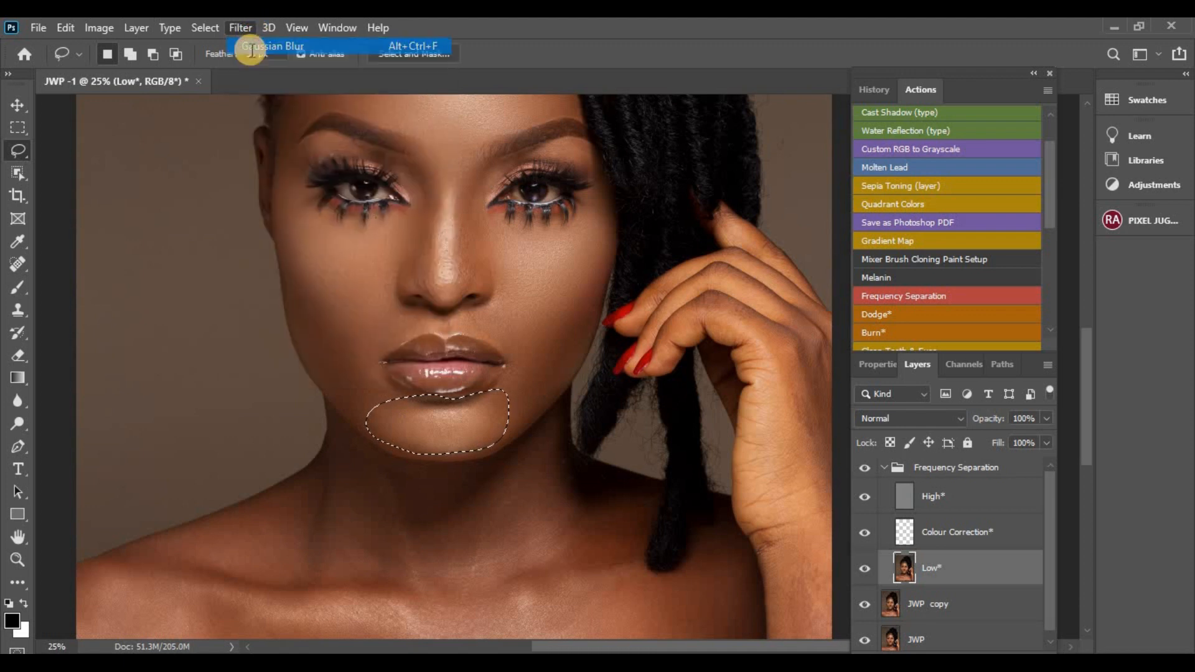
{"action": "left_click", "coordinate": [865, 469]}
{"action": "left_click", "coordinate": [865, 471]}
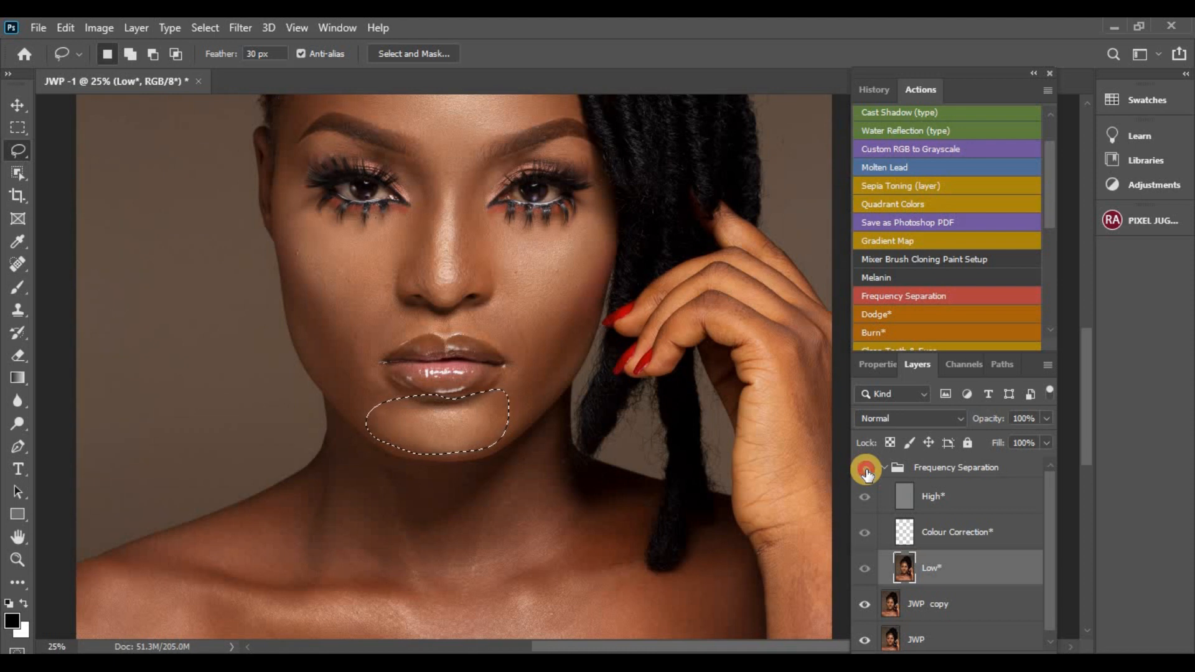
- Lasso the skin between the nose and the upper lip and reapply the last Gaussian Blur
{"action": "left_click_drag", "start_coordinate": [413, 309], "coordinate": [386, 333]}
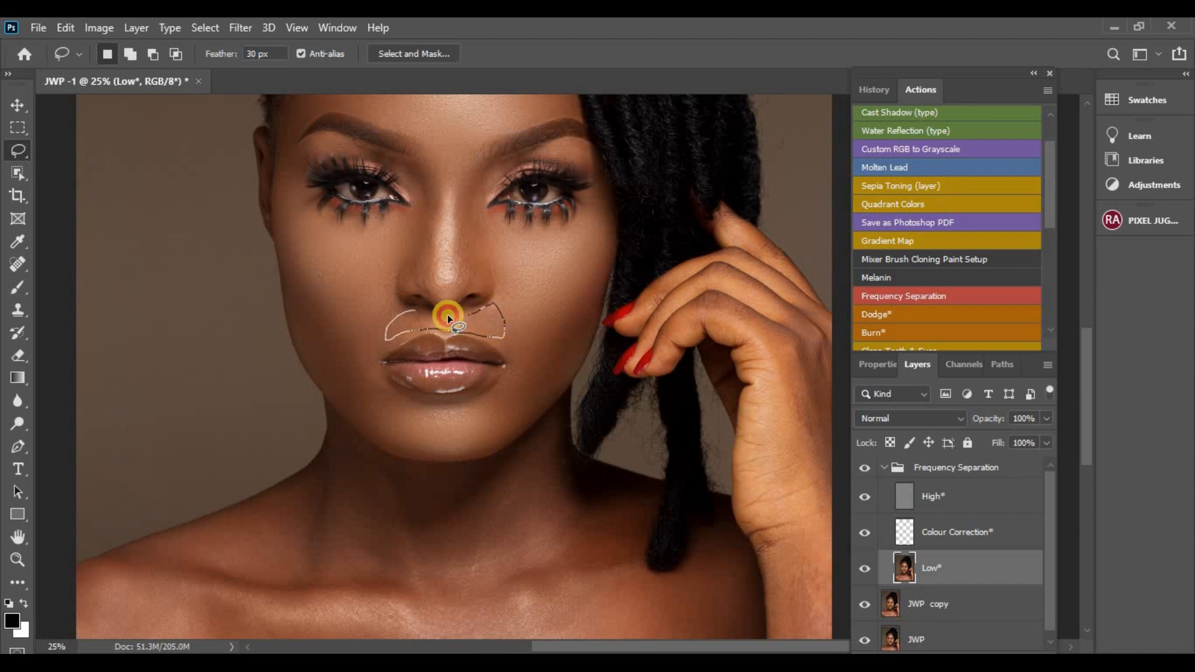
{"action": "left_click_drag", "start_coordinate": [413, 308], "coordinate": [410, 316]}
{"action": "left_click", "coordinate": [240, 27]}
{"action": "left_click", "coordinate": [264, 47]}
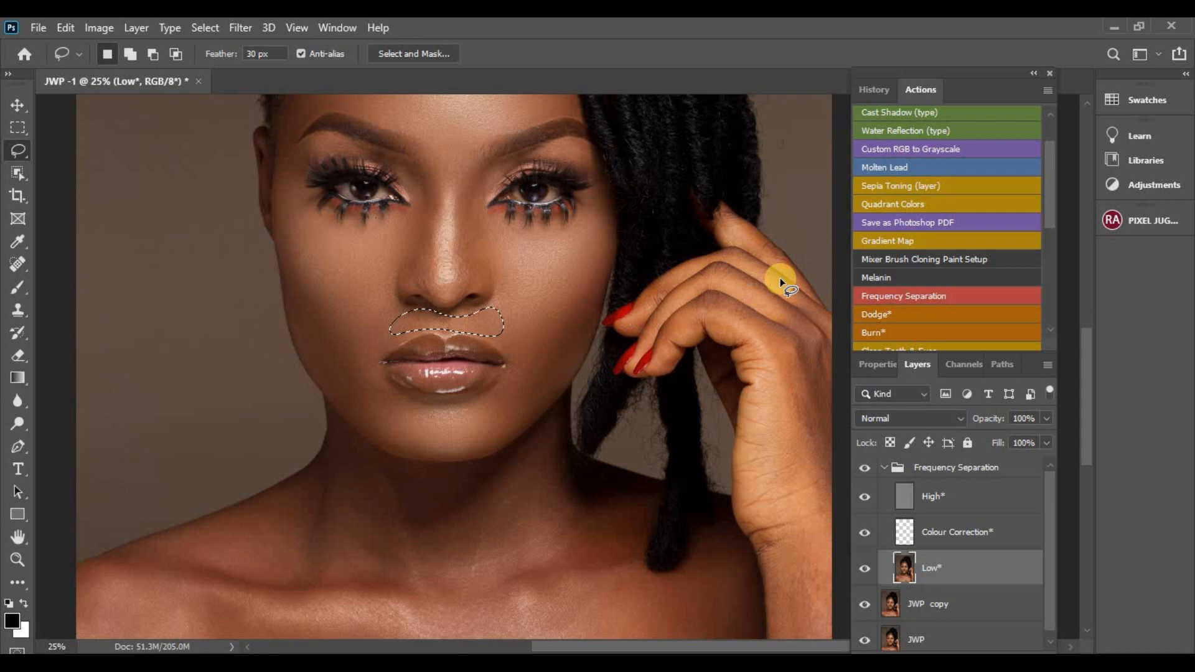
- Lasso the nose from between the eyebrows down to its tip and reapply the last Gaussian Blur
{"action": "left_click", "coordinate": [430, 129]}
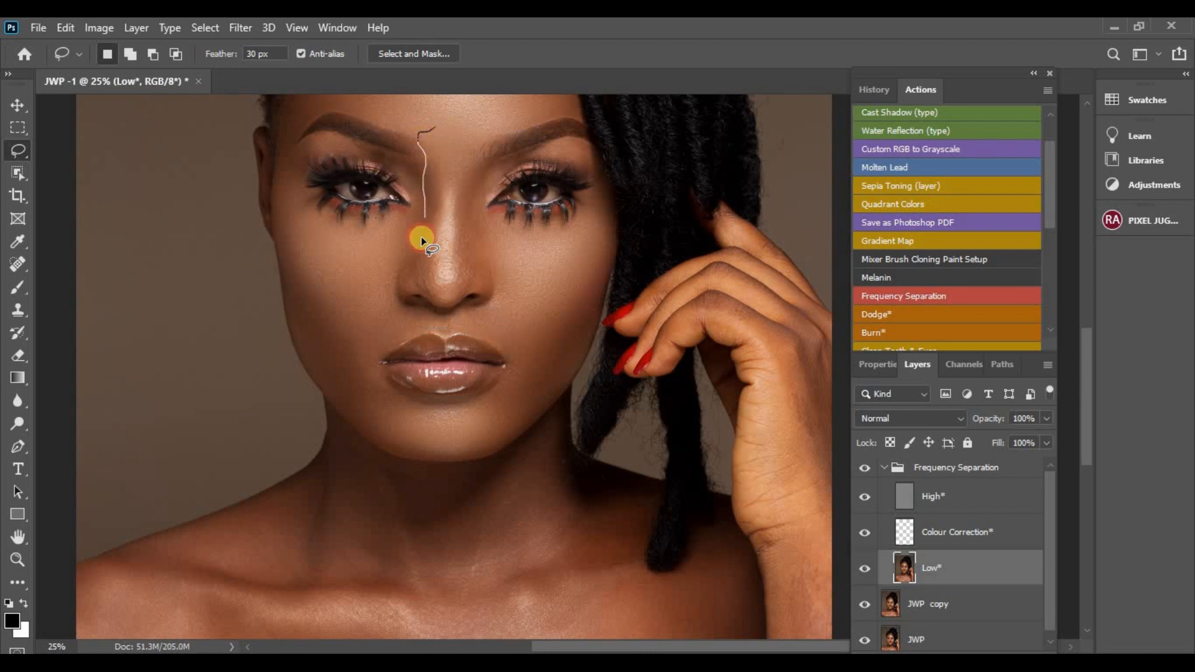
{"action": "mouse_move", "coordinate": [401, 271]}
{"action": "left_mouse_down"}
{"action": "mouse_move", "coordinate": [407, 288]}
{"action": "mouse_move", "coordinate": [452, 304]}
{"action": "left_mouse_up"}
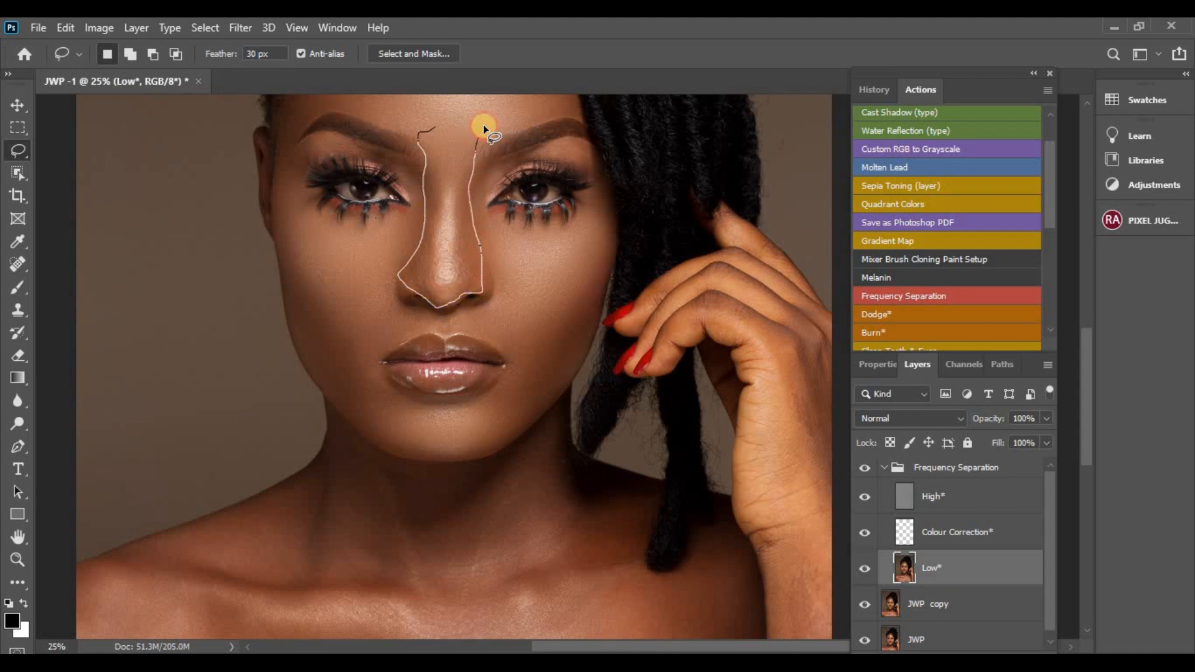
{"action": "left_click_drag", "start_coordinate": [430, 127], "coordinate": [417, 107]}
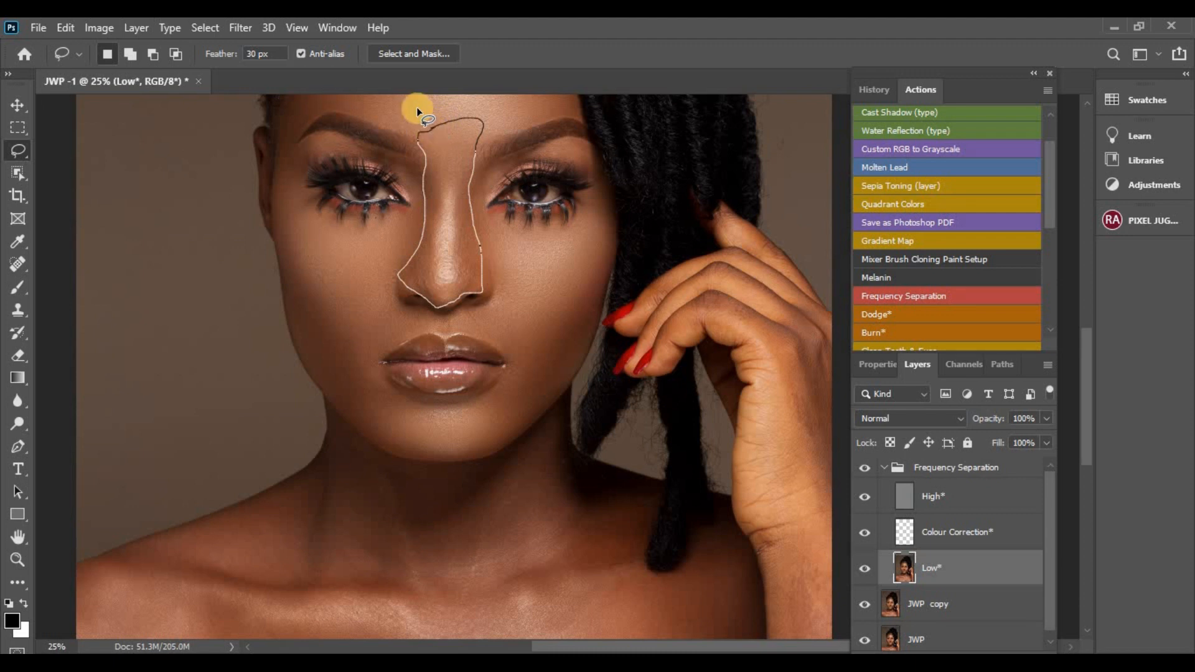
{"action": "left_click", "coordinate": [240, 27]}
{"action": "left_click", "coordinate": [249, 45]}
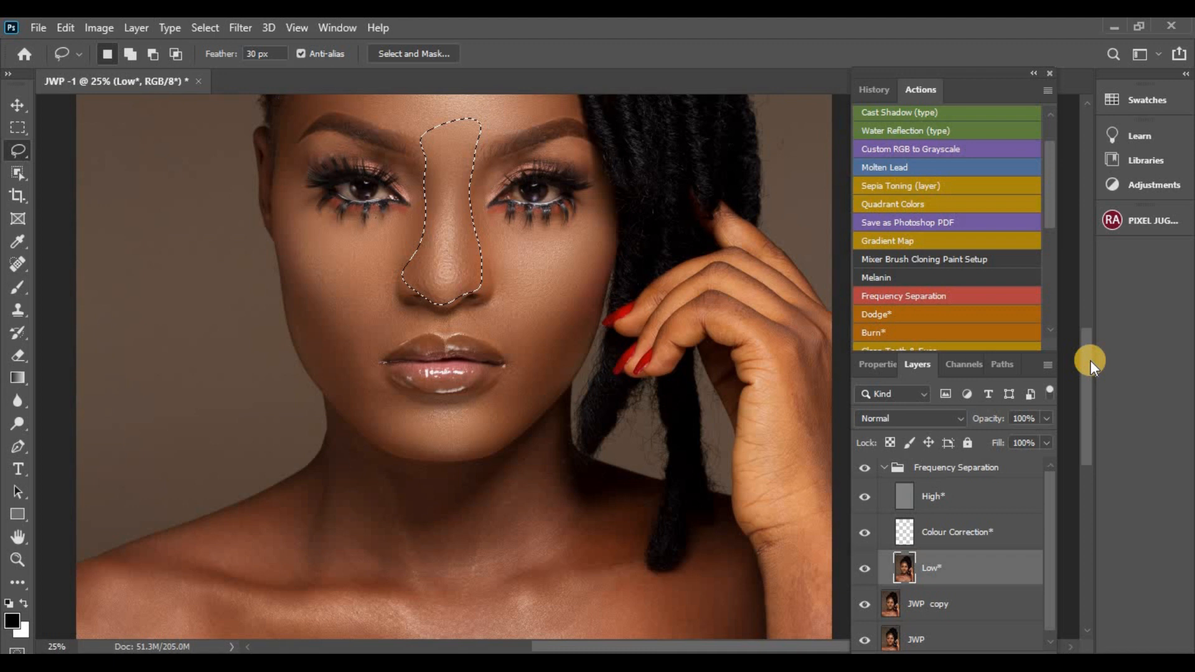
- Lasso the image-left shoulder and outer chest below the collarbone, reapply the last Gaussian Blur, and deselect
{"action": "left_click_drag", "start_coordinate": [1088, 353], "coordinate": [1082, 397]}
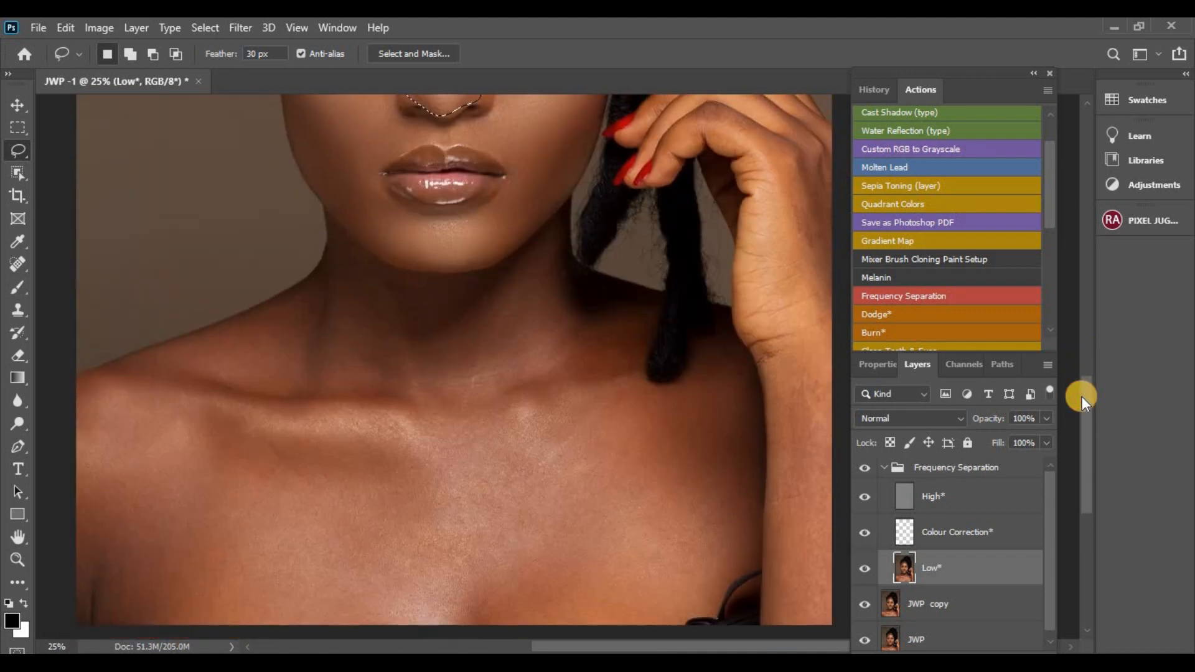
{"action": "key", "text": "ctrl+minus"}
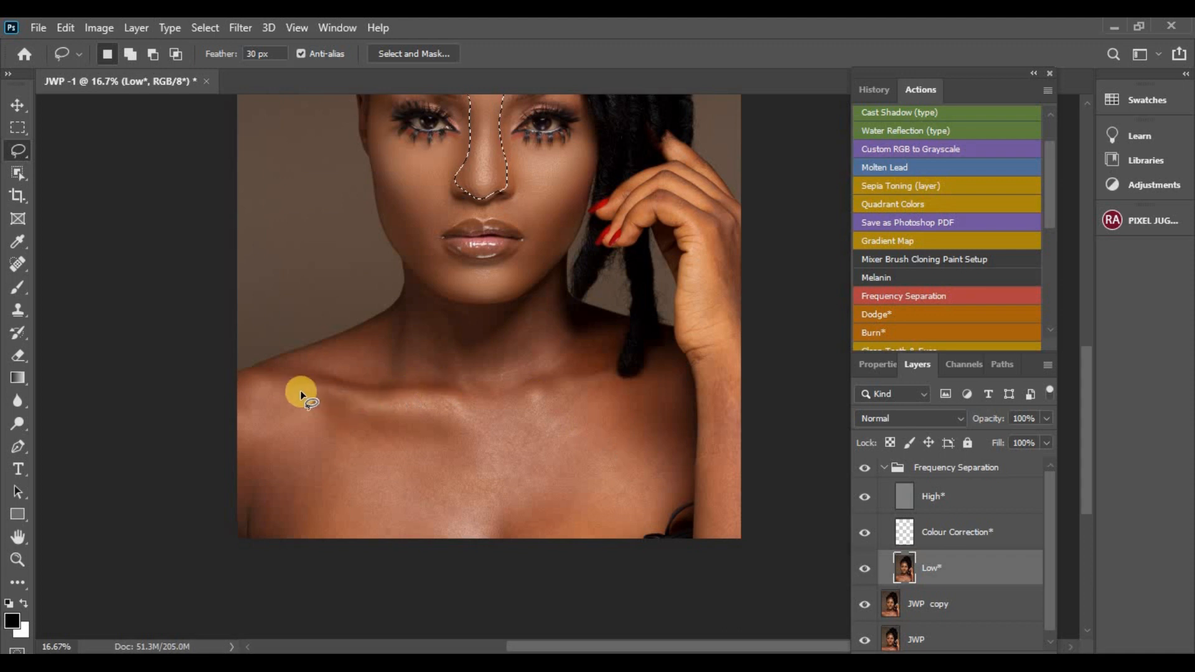
{"action": "mouse_move", "coordinate": [425, 391]}
{"action": "left_mouse_down"}
{"action": "mouse_move", "coordinate": [241, 378]}
{"action": "mouse_move", "coordinate": [231, 406]}
{"action": "mouse_move", "coordinate": [251, 463]}
{"action": "mouse_move", "coordinate": [238, 526]}
{"action": "mouse_move", "coordinate": [269, 544]}
{"action": "left_mouse_up"}
{"action": "mouse_move", "coordinate": [324, 494]}
{"action": "left_mouse_down"}
{"action": "mouse_move", "coordinate": [429, 397]}
{"action": "mouse_move", "coordinate": [417, 393]}
{"action": "left_mouse_up"}
{"action": "left_click", "coordinate": [243, 28]}
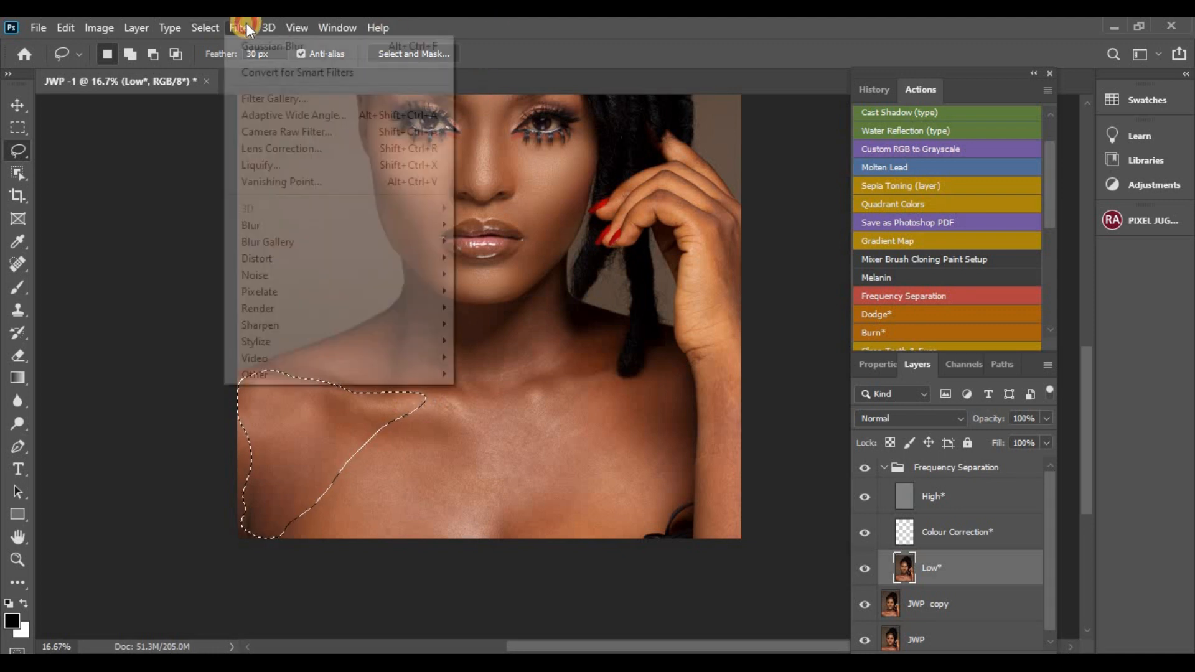
{"action": "left_click", "coordinate": [268, 46]}
{"action": "key", "text": "ctrl+d"}
- Lasso the image-left side of the neck and the shoulder above the collarbone, and reapply the last Gaussian Blur
{"action": "mouse_move", "coordinate": [380, 326]}
{"action": "left_mouse_down"}
{"action": "mouse_move", "coordinate": [298, 346]}
{"action": "mouse_move", "coordinate": [323, 376]}
{"action": "mouse_move", "coordinate": [438, 392]}
{"action": "left_mouse_up"}
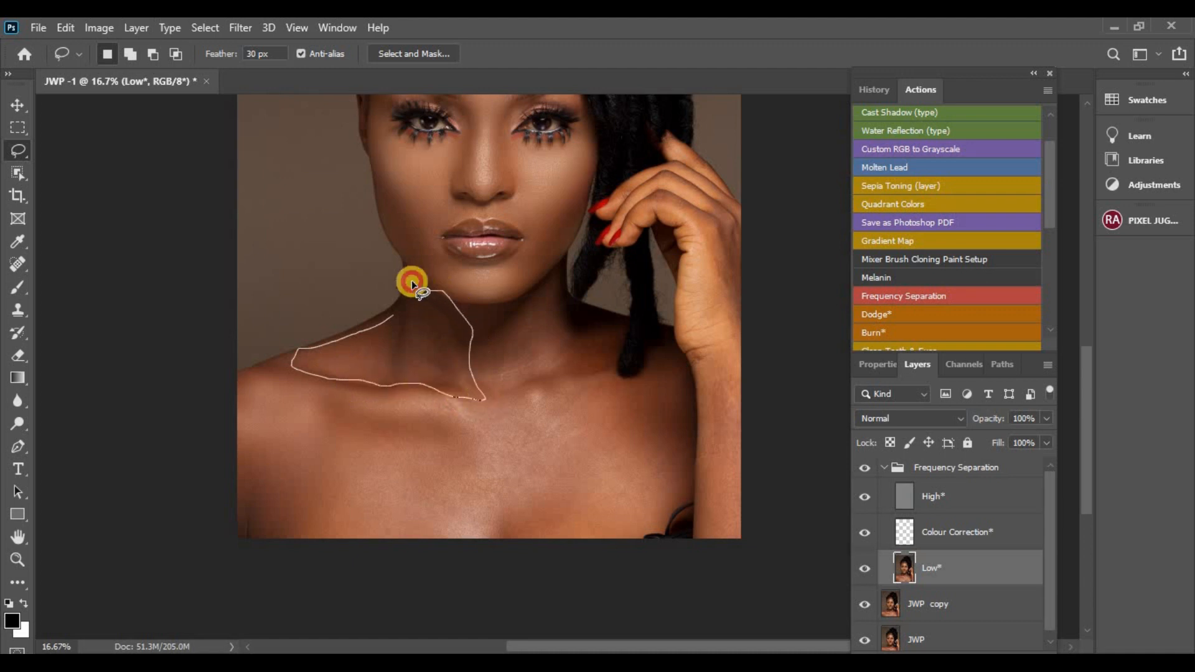
{"action": "left_click_drag", "start_coordinate": [382, 316], "coordinate": [382, 317]}
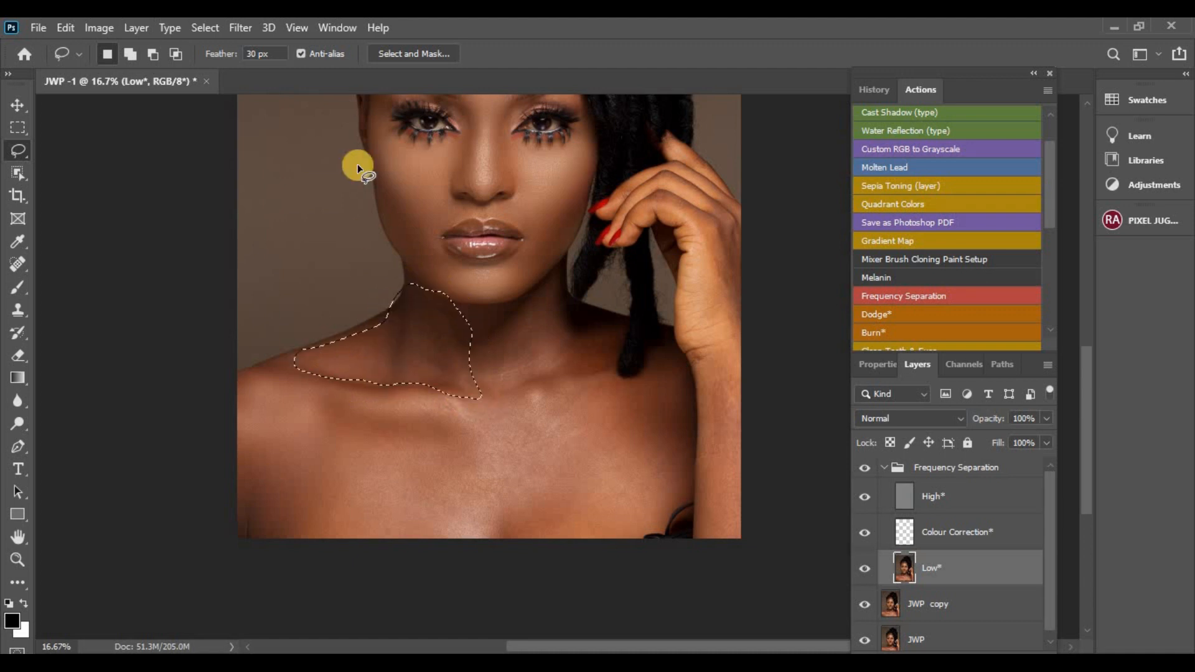
{"action": "left_click", "coordinate": [240, 27]}
{"action": "left_click", "coordinate": [263, 45]}
- Lasso the image-right side of the neck from the jawline down to the collarbone, and reapply the last Gaussian Blur
{"action": "left_click_drag", "start_coordinate": [494, 310], "coordinate": [484, 346]}
{"action": "mouse_move", "coordinate": [468, 408]}
{"action": "left_mouse_down"}
{"action": "mouse_move", "coordinate": [496, 406]}
{"action": "mouse_move", "coordinate": [609, 374]}
{"action": "mouse_move", "coordinate": [603, 326]}
{"action": "left_mouse_up"}
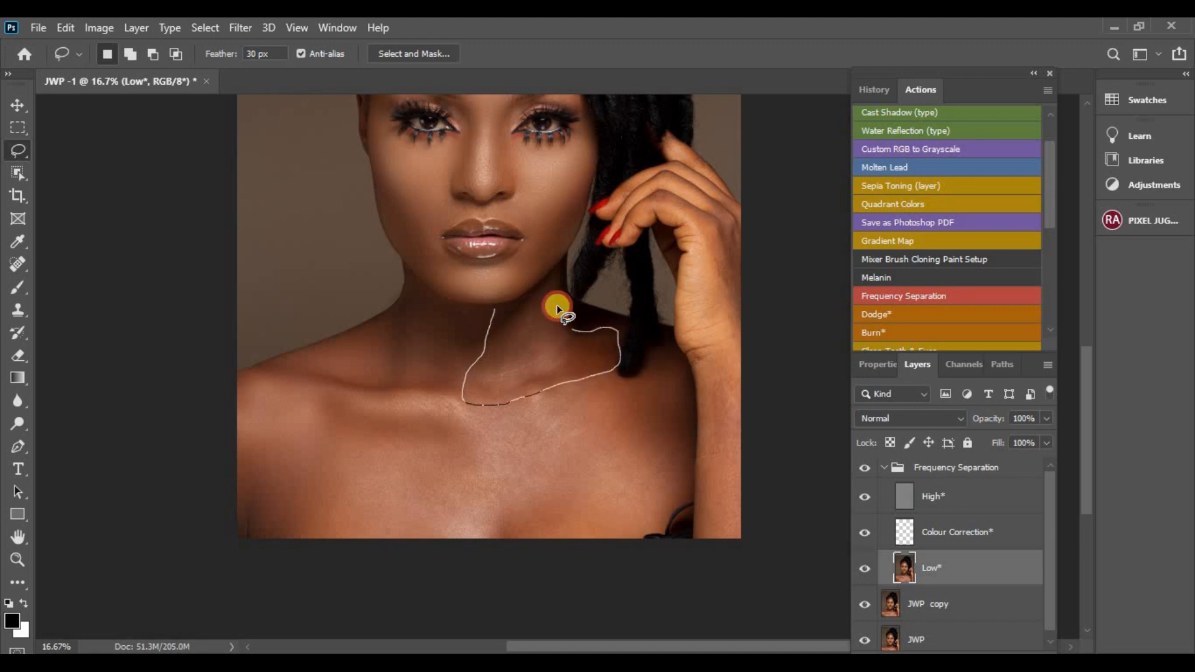
{"action": "left_click_drag", "start_coordinate": [554, 273], "coordinate": [491, 313]}
{"action": "left_click", "coordinate": [241, 27]}
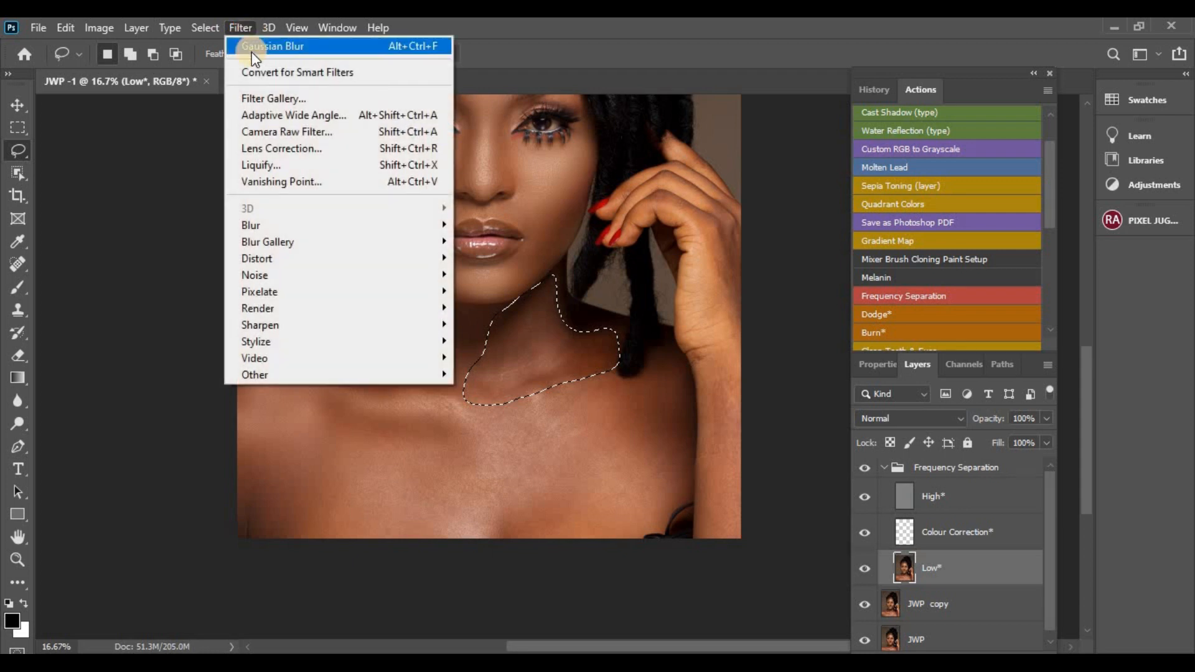
{"action": "left_click", "coordinate": [255, 45]}
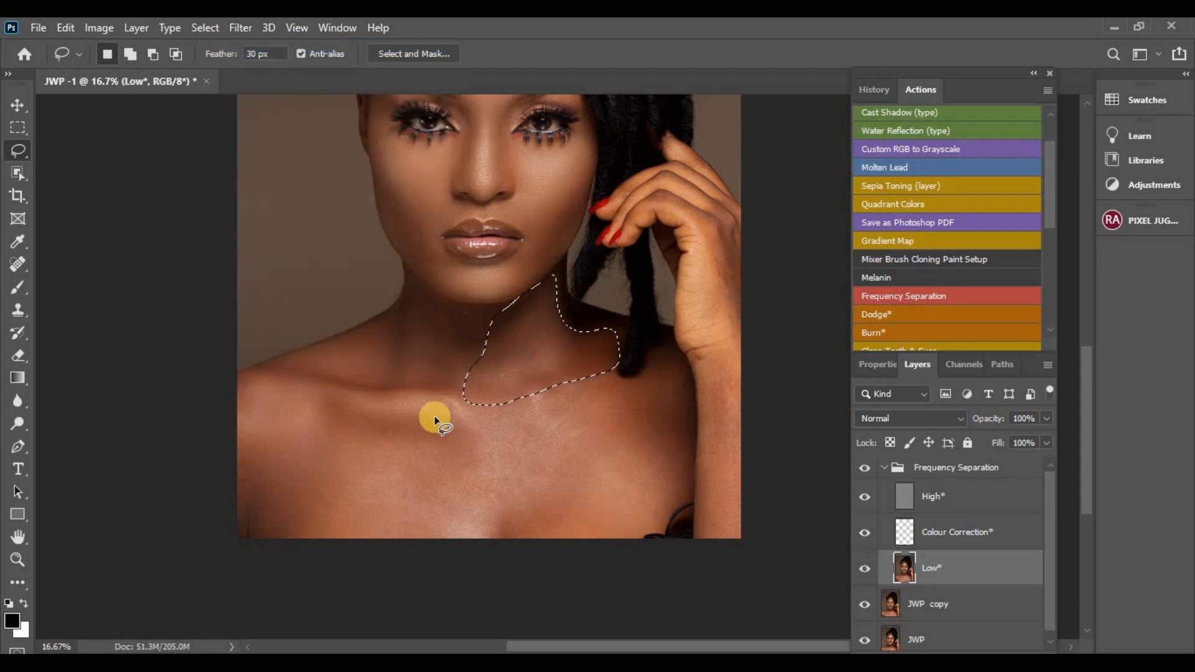
- Lasso the centre of the chest from the collarbone down to the image's lower edge, and reapply the last Gaussian Blur
{"action": "left_click", "coordinate": [398, 446]}
{"action": "mouse_move", "coordinate": [345, 521]}
{"action": "left_mouse_down"}
{"action": "mouse_move", "coordinate": [395, 548]}
{"action": "mouse_move", "coordinate": [454, 540]}
{"action": "left_mouse_up"}
{"action": "mouse_move", "coordinate": [503, 499]}
{"action": "left_mouse_down"}
{"action": "mouse_move", "coordinate": [521, 423]}
{"action": "mouse_move", "coordinate": [507, 399]}
{"action": "mouse_move", "coordinate": [478, 393]}
{"action": "mouse_move", "coordinate": [428, 416]}
{"action": "left_mouse_up"}
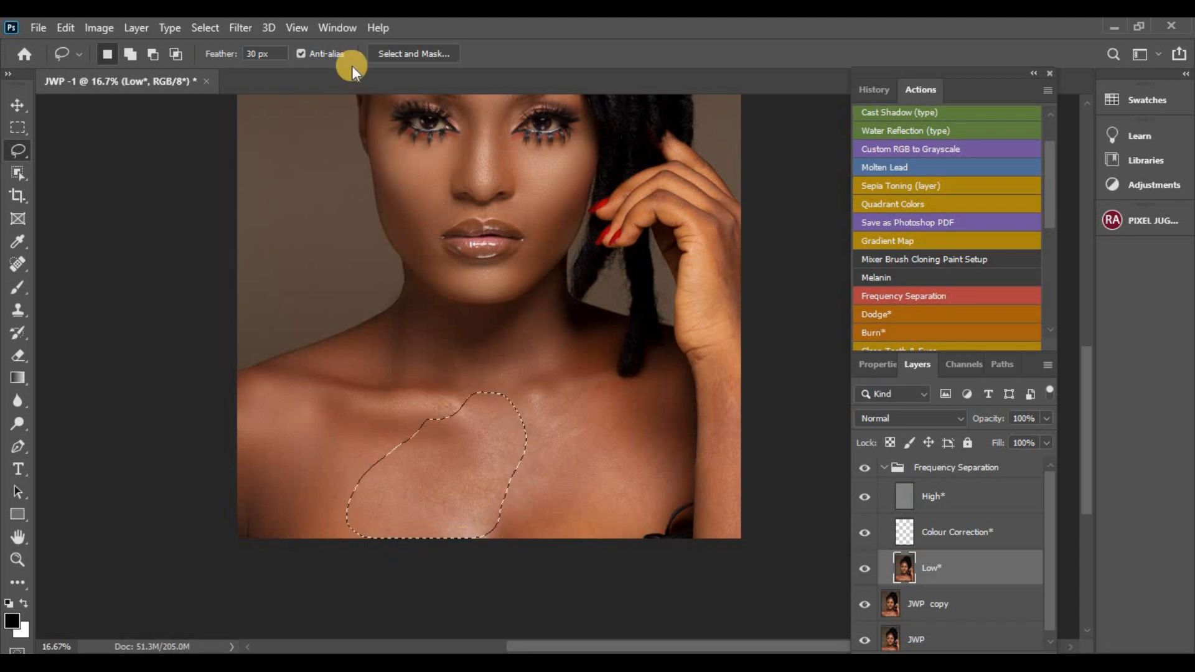
{"action": "left_click", "coordinate": [240, 26]}
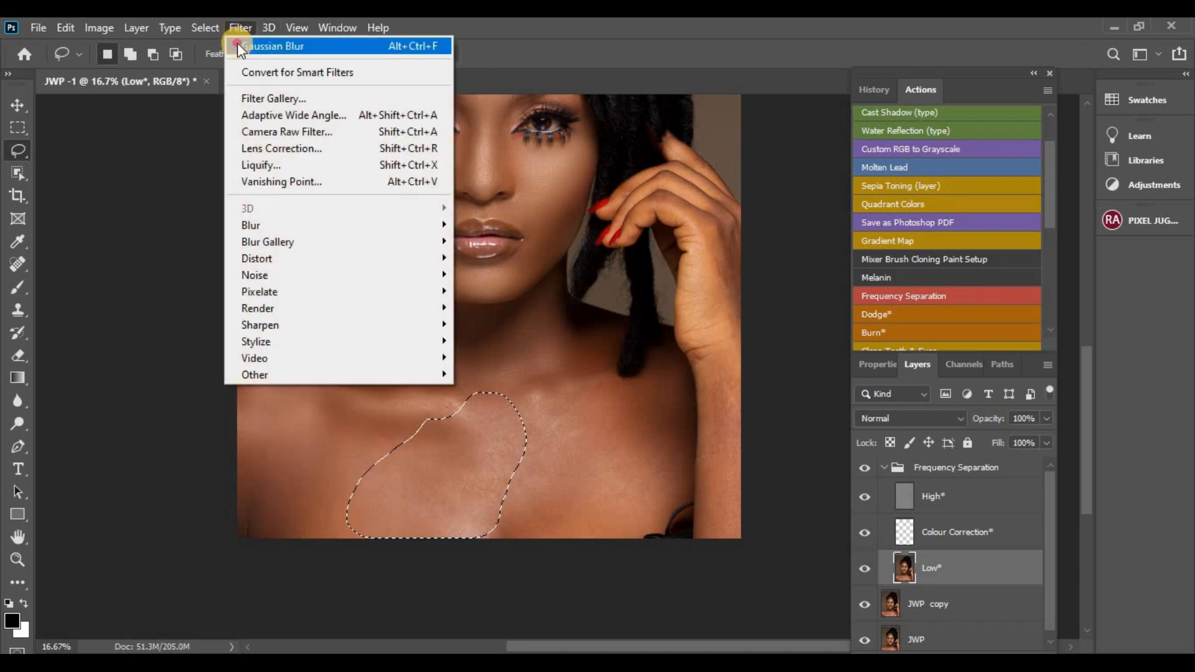
{"action": "left_click", "coordinate": [237, 43]}
- Lasso the image-right side of the chest below the hanging locks, and reapply the last Gaussian Blur
{"action": "left_click_drag", "start_coordinate": [543, 394], "coordinate": [506, 466]}
{"action": "mouse_move", "coordinate": [578, 535]}
{"action": "left_mouse_down"}
{"action": "mouse_move", "coordinate": [645, 525]}
{"action": "mouse_move", "coordinate": [674, 421]}
{"action": "mouse_move", "coordinate": [665, 384]}
{"action": "mouse_move", "coordinate": [656, 372]}
{"action": "mouse_move", "coordinate": [618, 387]}
{"action": "mouse_move", "coordinate": [592, 369]}
{"action": "mouse_move", "coordinate": [526, 393]}
{"action": "left_mouse_up"}
{"action": "left_click", "coordinate": [298, 25]}
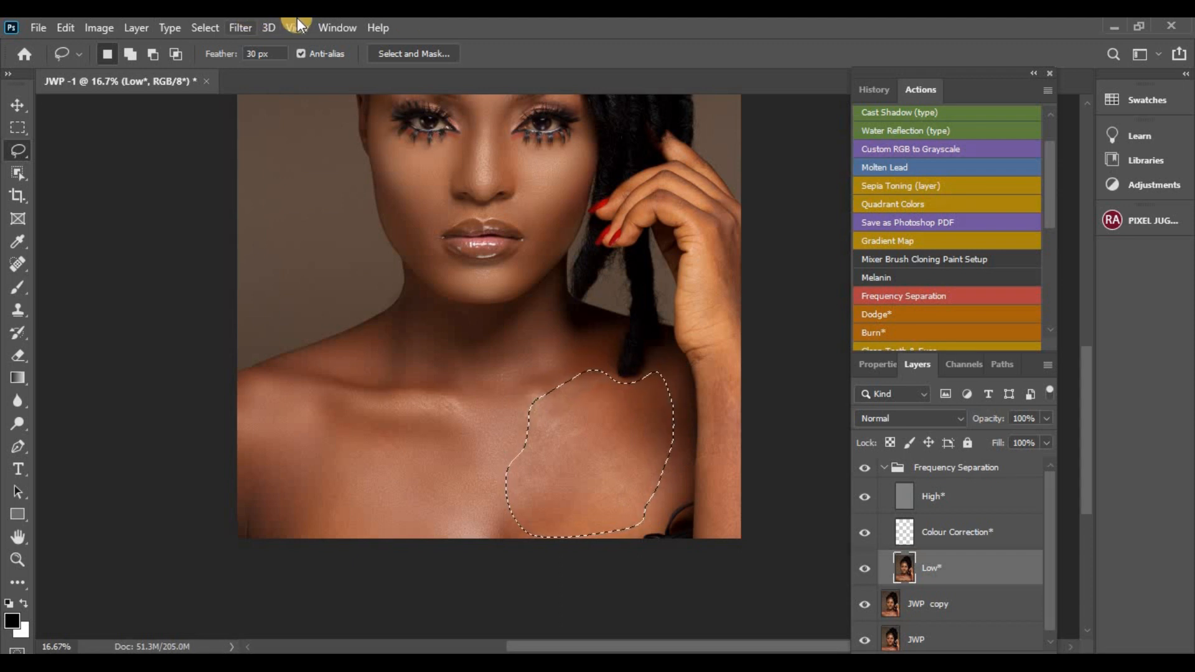
{"action": "left_click", "coordinate": [236, 28]}
{"action": "left_click", "coordinate": [268, 46]}
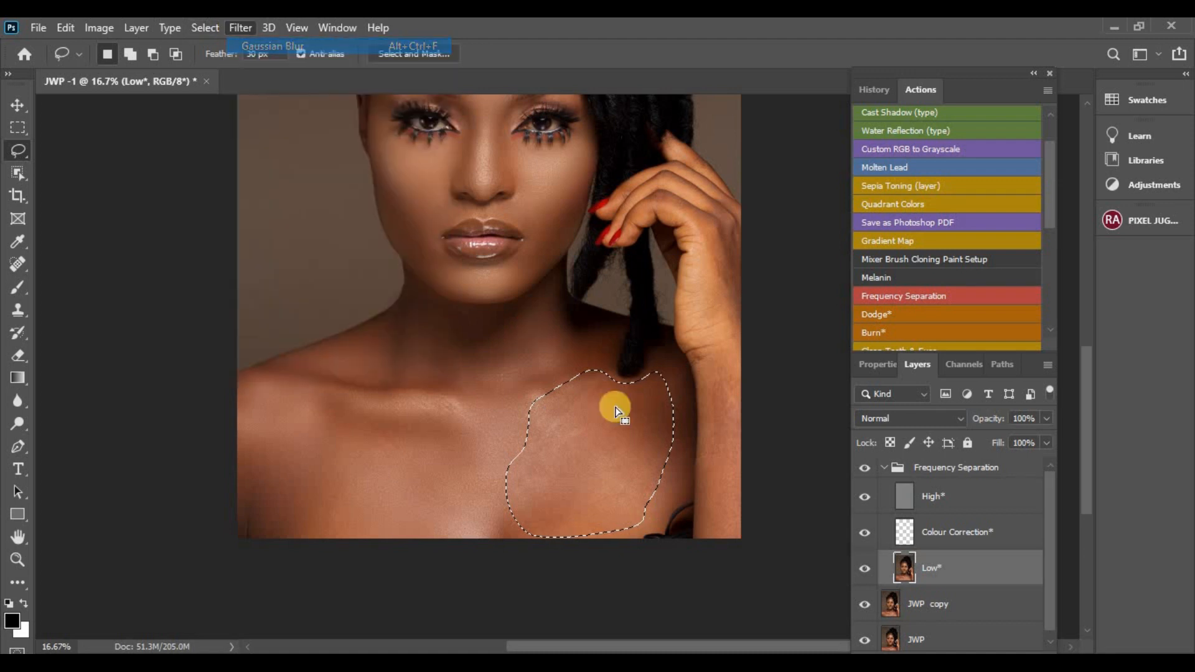
- Lasso the narrow strip of skin between the image-right chest and the raised forearm, and reapply the last Gaussian Blur
{"action": "left_click", "coordinate": [680, 395]}
{"action": "mouse_move", "coordinate": [680, 396]}
{"action": "left_mouse_down"}
{"action": "mouse_move", "coordinate": [640, 532]}
{"action": "mouse_move", "coordinate": [676, 510]}
{"action": "left_mouse_up"}
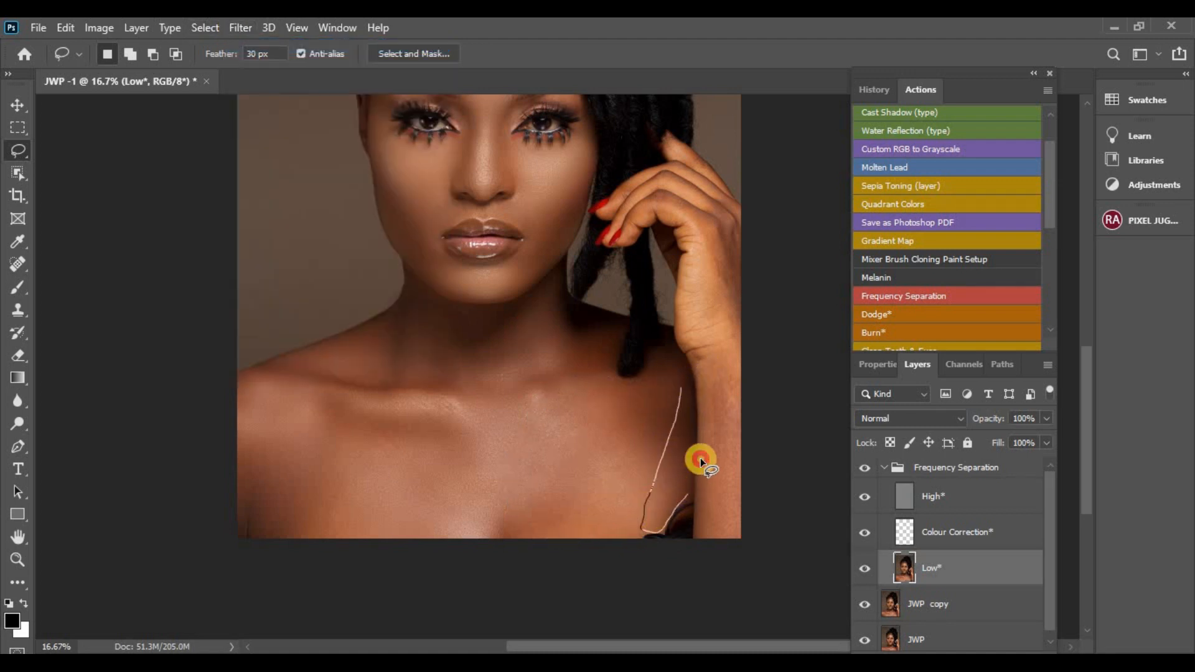
{"action": "left_click_drag", "start_coordinate": [680, 391], "coordinate": [681, 392]}
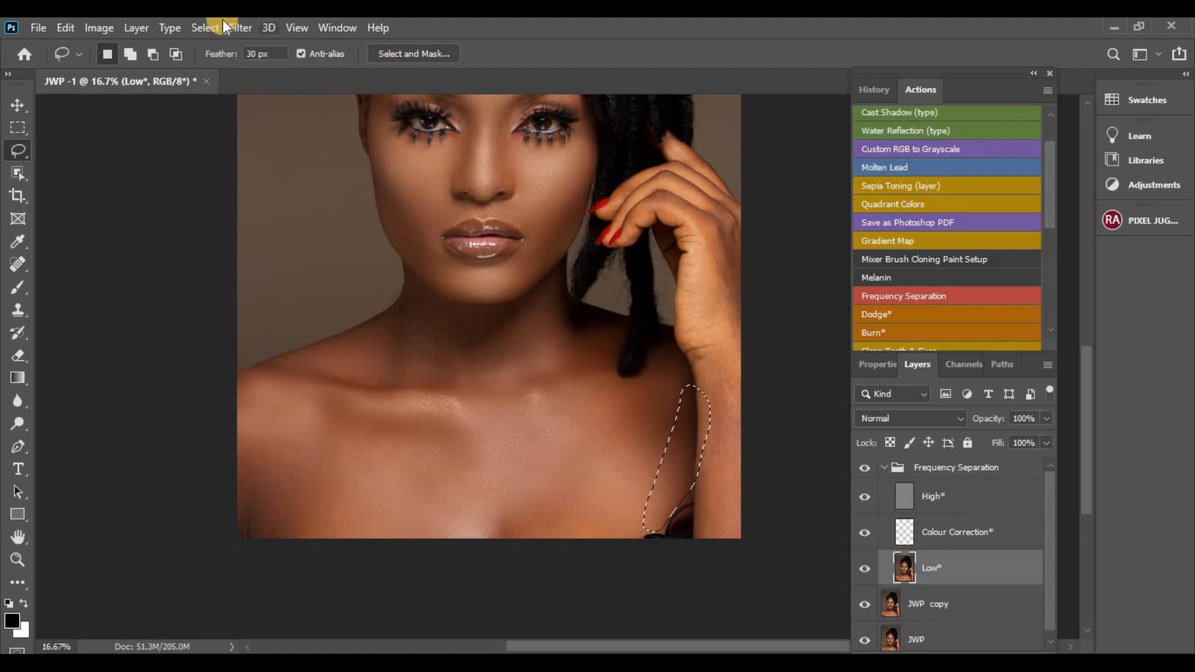
{"action": "left_click", "coordinate": [243, 28]}
{"action": "left_click", "coordinate": [249, 49]}
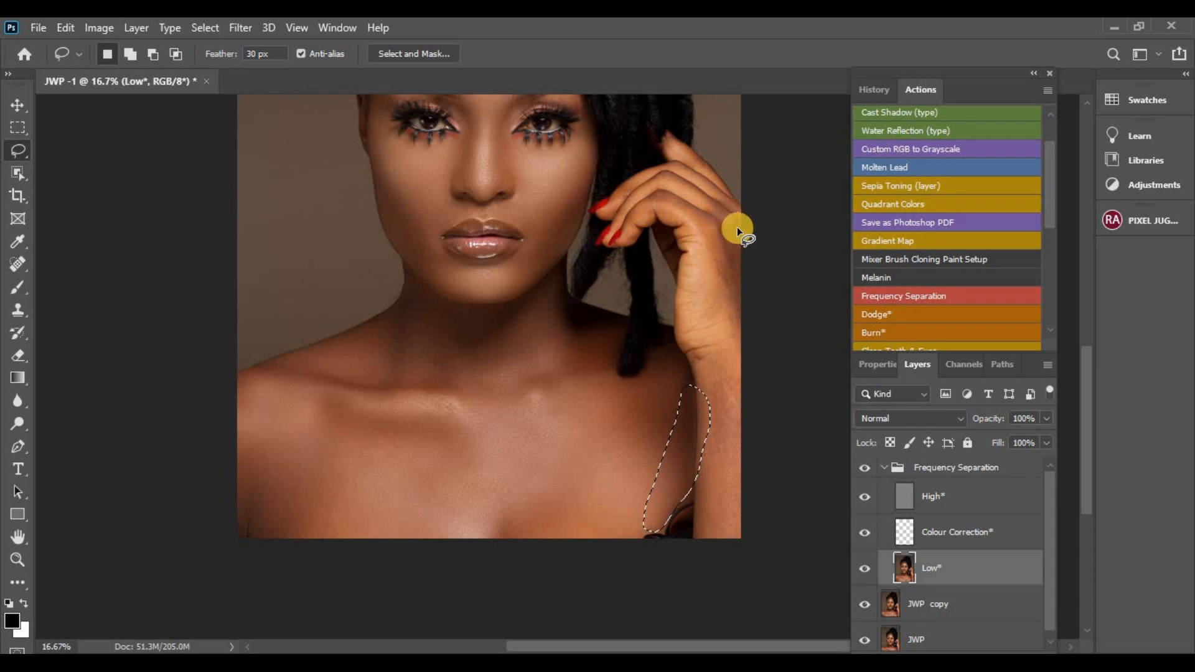
- Lasso the raised hand's wrist and forearm down to the image's lower edge, and reapply the last Gaussian Blur
{"action": "left_click", "coordinate": [715, 232]}
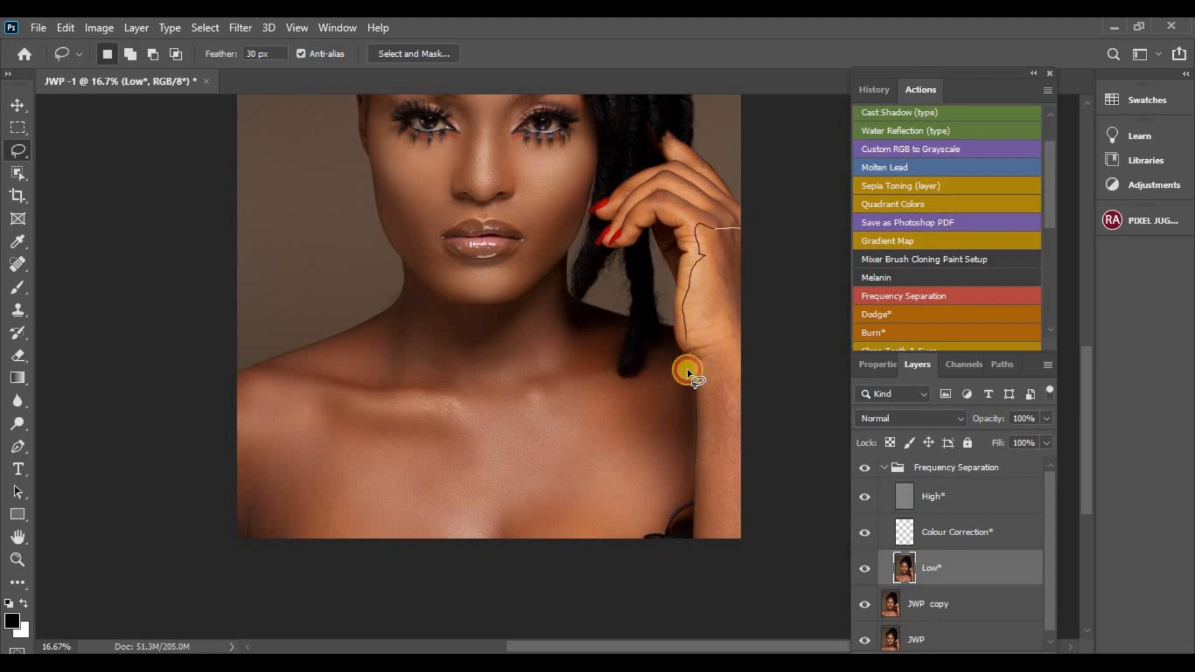
{"action": "mouse_move", "coordinate": [700, 424]}
{"action": "left_mouse_down"}
{"action": "mouse_move", "coordinate": [686, 526]}
{"action": "mouse_move", "coordinate": [713, 546]}
{"action": "mouse_move", "coordinate": [743, 531]}
{"action": "mouse_move", "coordinate": [758, 420]}
{"action": "mouse_move", "coordinate": [745, 228]}
{"action": "left_mouse_up"}
{"action": "left_click", "coordinate": [236, 32]}
{"action": "left_click", "coordinate": [241, 44]}
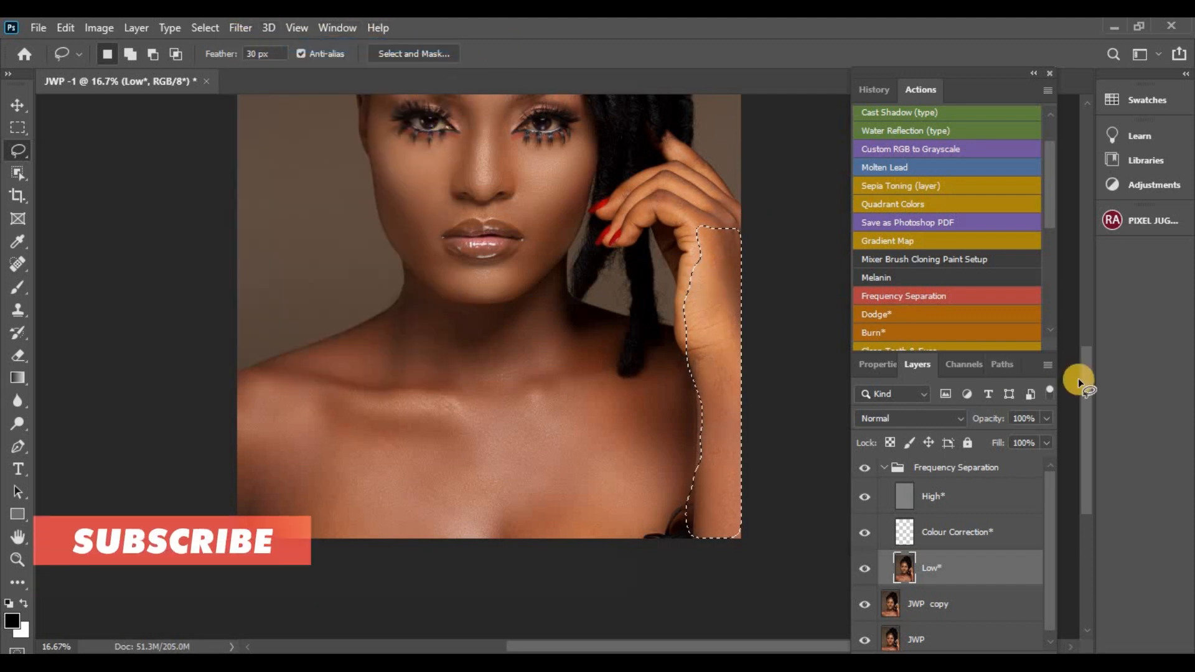
- Lasso the fingers and knuckles of the raised hand, reapply the last Gaussian Blur, and deselect
{"action": "left_click_drag", "start_coordinate": [1085, 376], "coordinate": [1087, 325]}
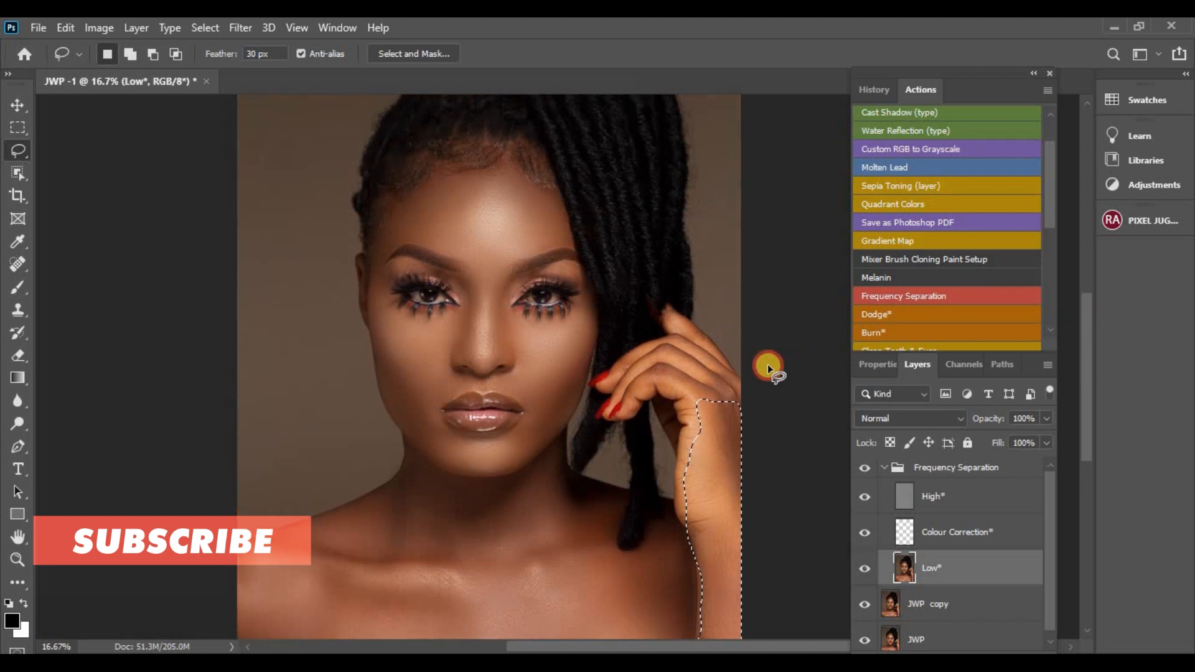
{"action": "left_click", "coordinate": [694, 343]}
{"action": "left_click_drag", "start_coordinate": [629, 379], "coordinate": [693, 385]}
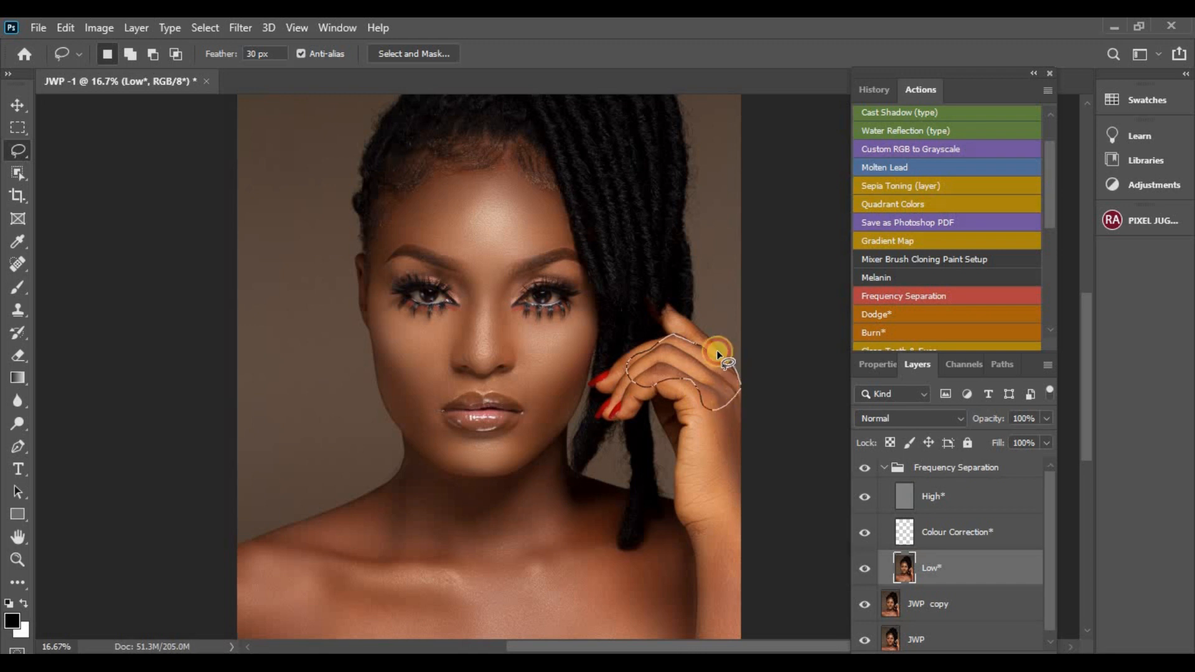
{"action": "left_click_drag", "start_coordinate": [693, 340], "coordinate": [691, 340]}
{"action": "left_click", "coordinate": [240, 27]}
{"action": "left_click", "coordinate": [250, 46]}
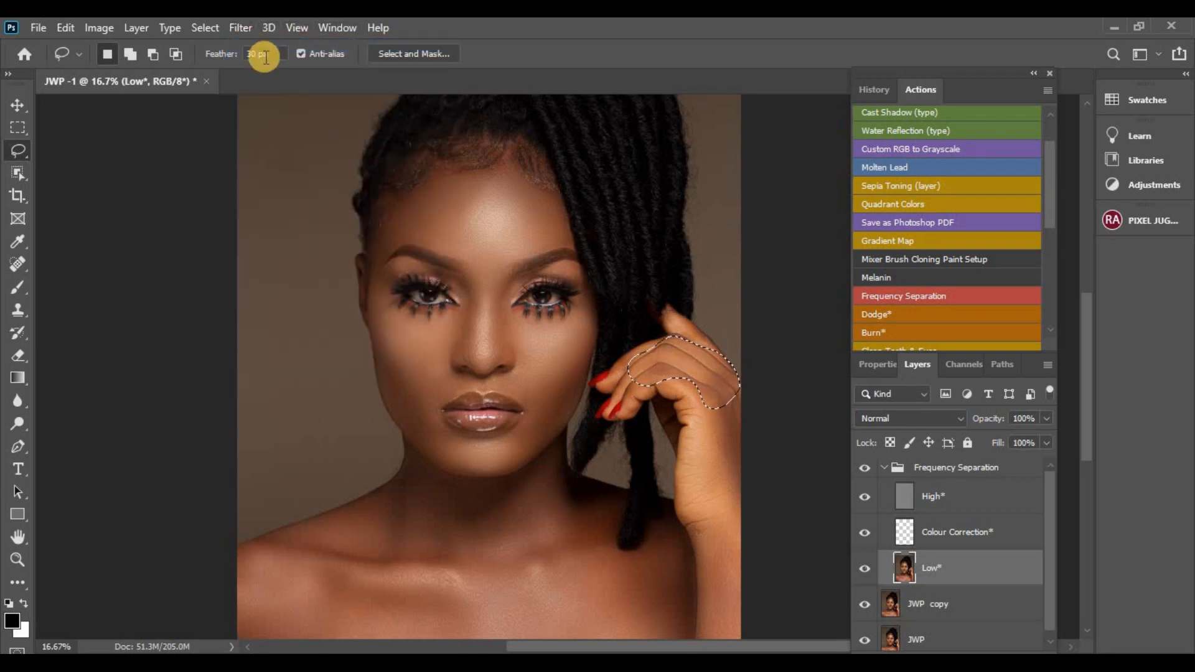
{"action": "key", "text": "ctrl+minus"}
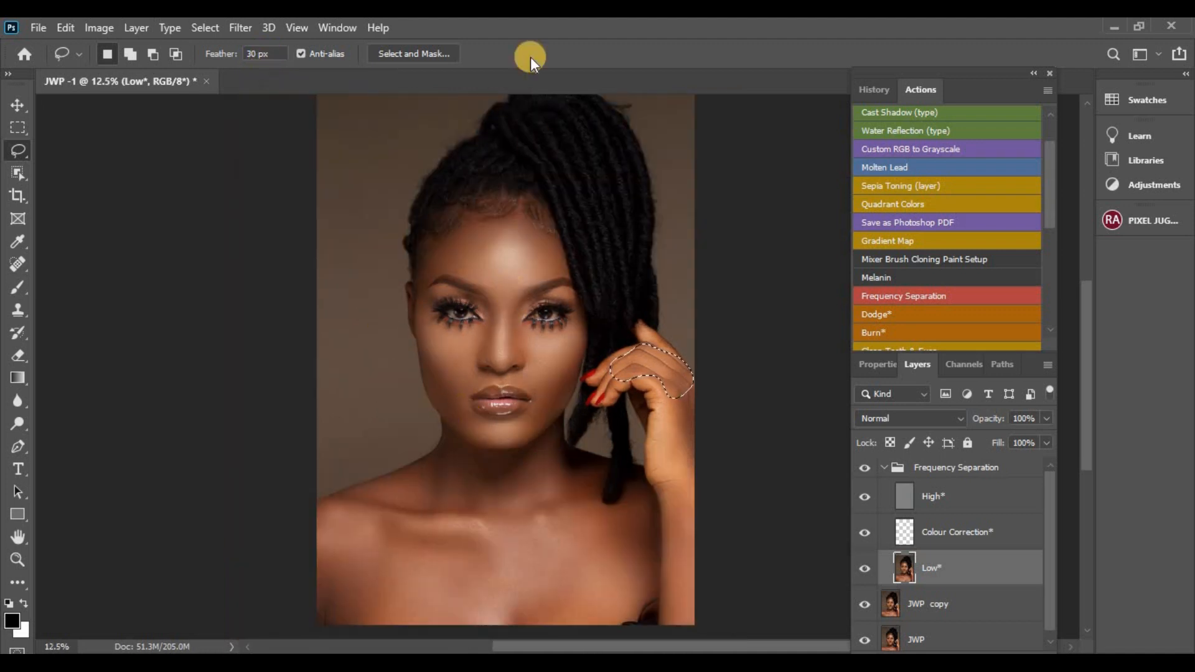
{"action": "key", "text": "ctrl+d"}
- Toggle the Frequency Separation group's visibility off and on to compare the portrait before and after retouching
{"action": "left_click", "coordinate": [869, 473]}
{"action": "left_click", "coordinate": [870, 473]}
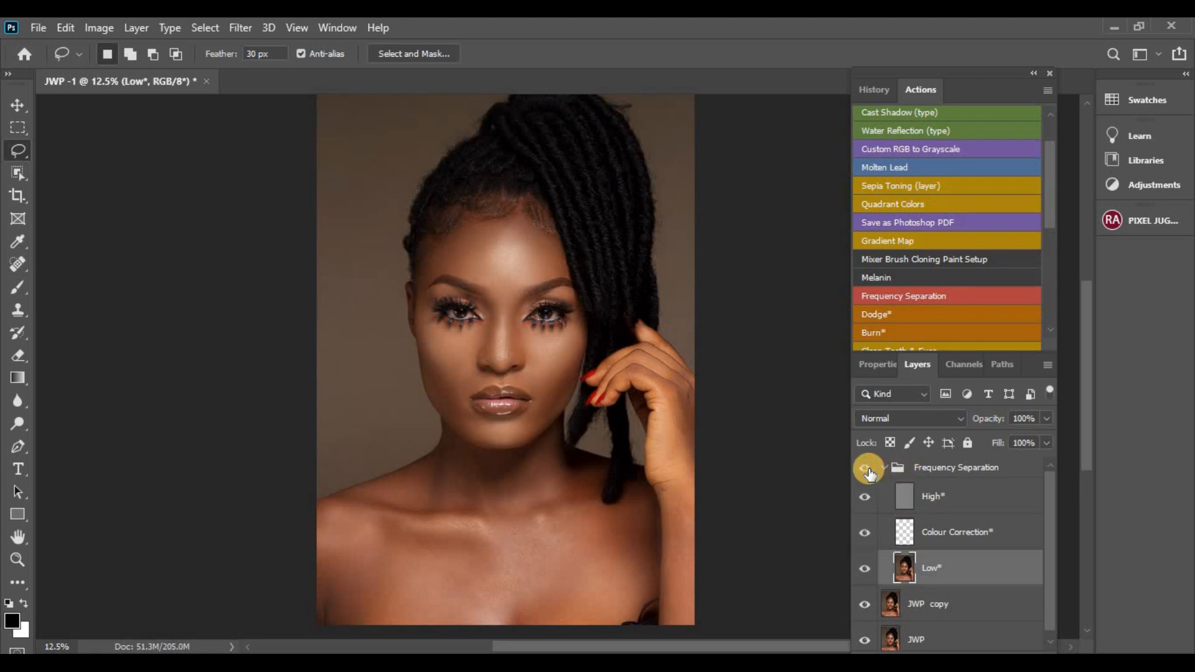